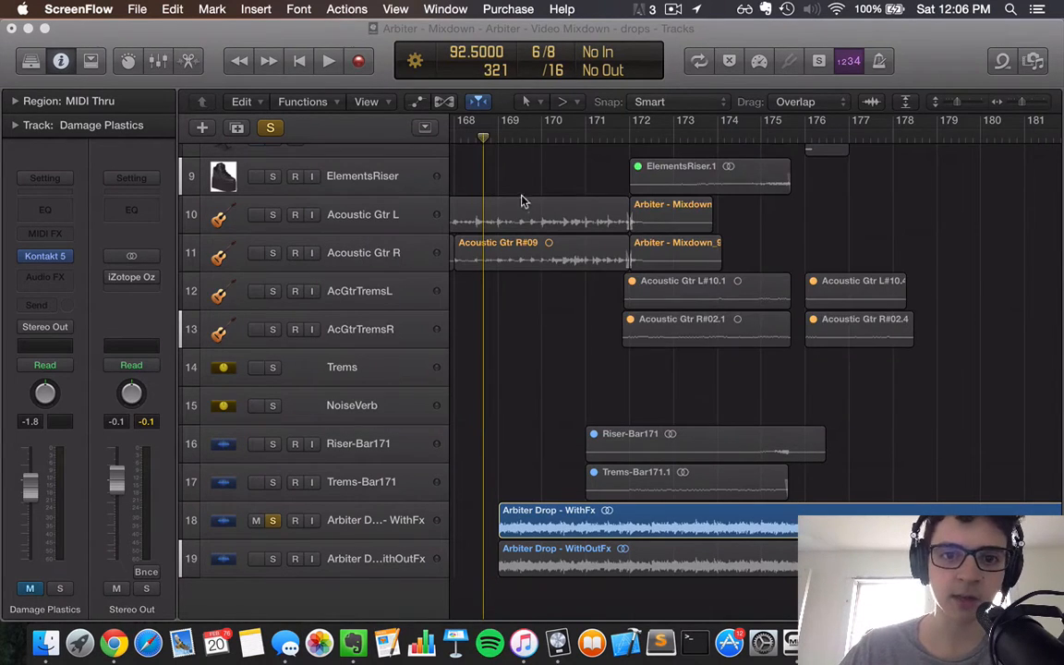
Play back the soloed Arbiter Drop - WithFx region from bar 169 and stop after listening
{"action": "left_click", "coordinate": [496, 138]}
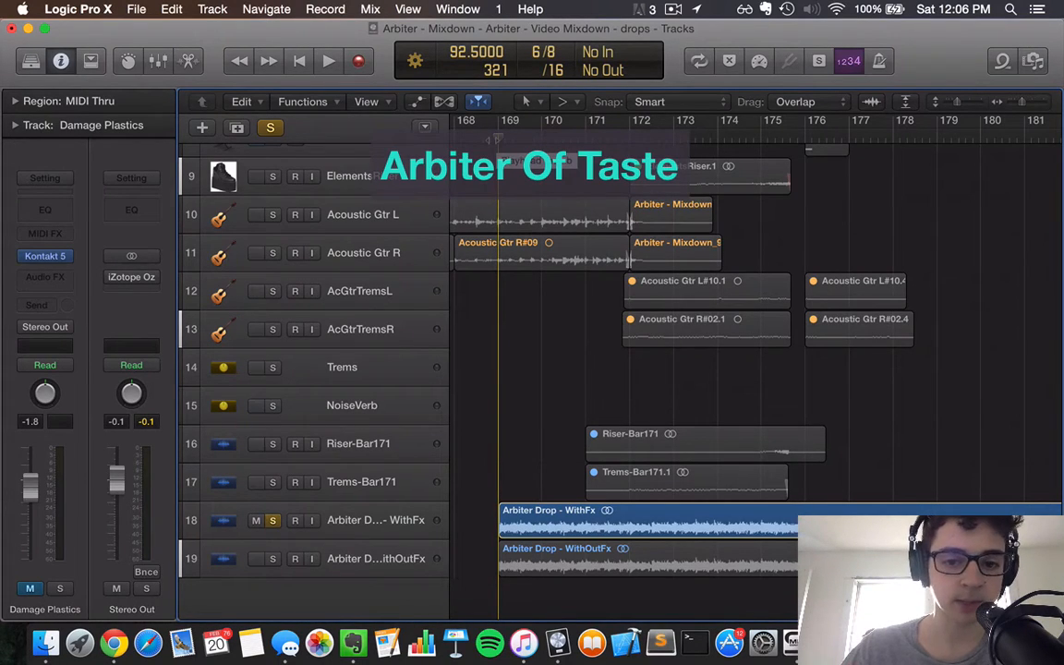
{"action": "key", "text": "space"}
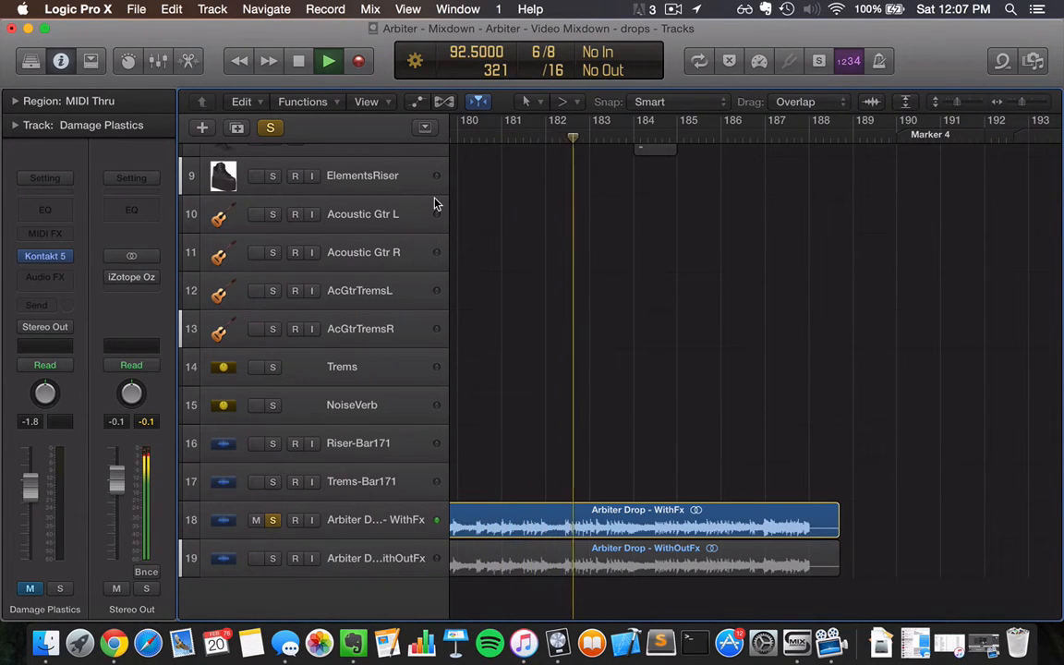
{"action": "key", "text": "space"}
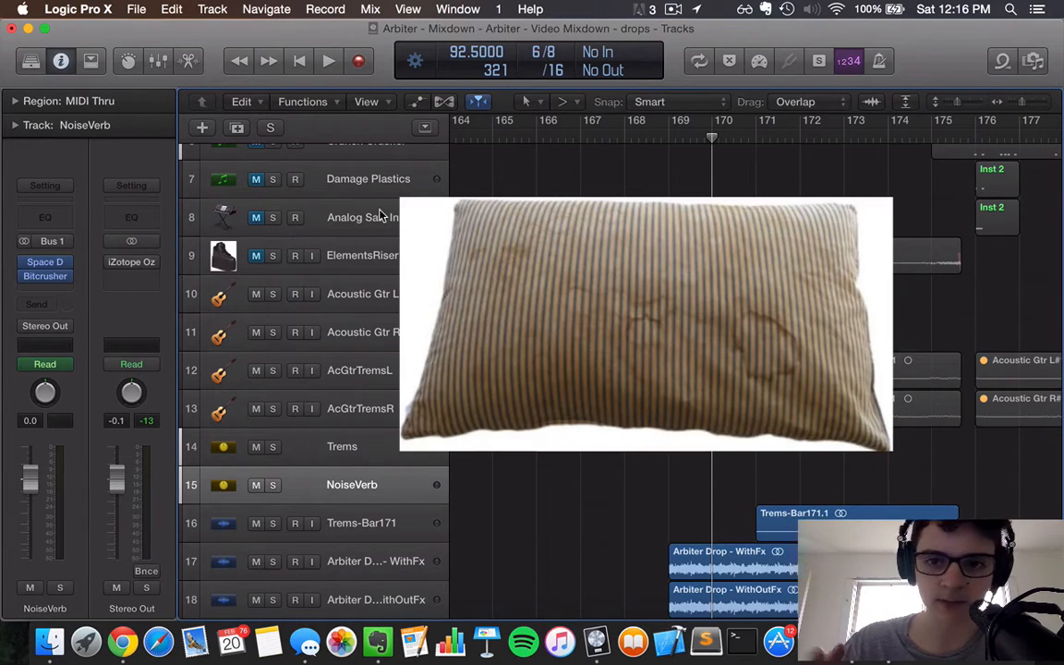
Create one software instrument track with Kontakt 5 as its instrument and check its channel format options
{"action": "left_click", "coordinate": [202, 128]}
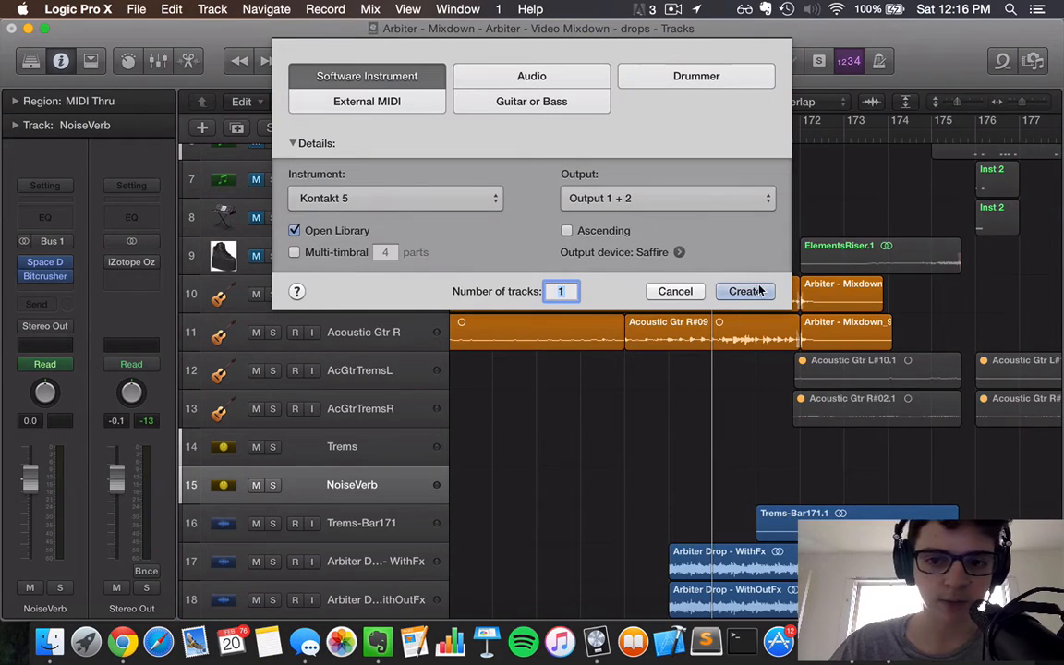
{"action": "left_click", "coordinate": [747, 290]}
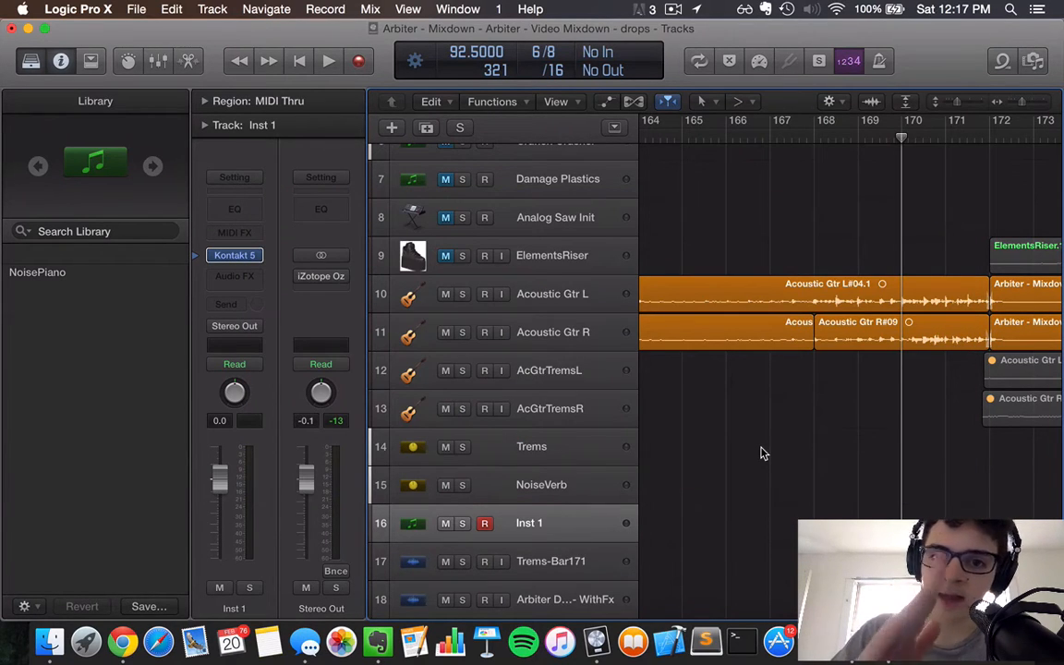
{"action": "left_click", "coordinate": [229, 255]}
{"action": "mouse_move", "coordinate": [282, 264]}
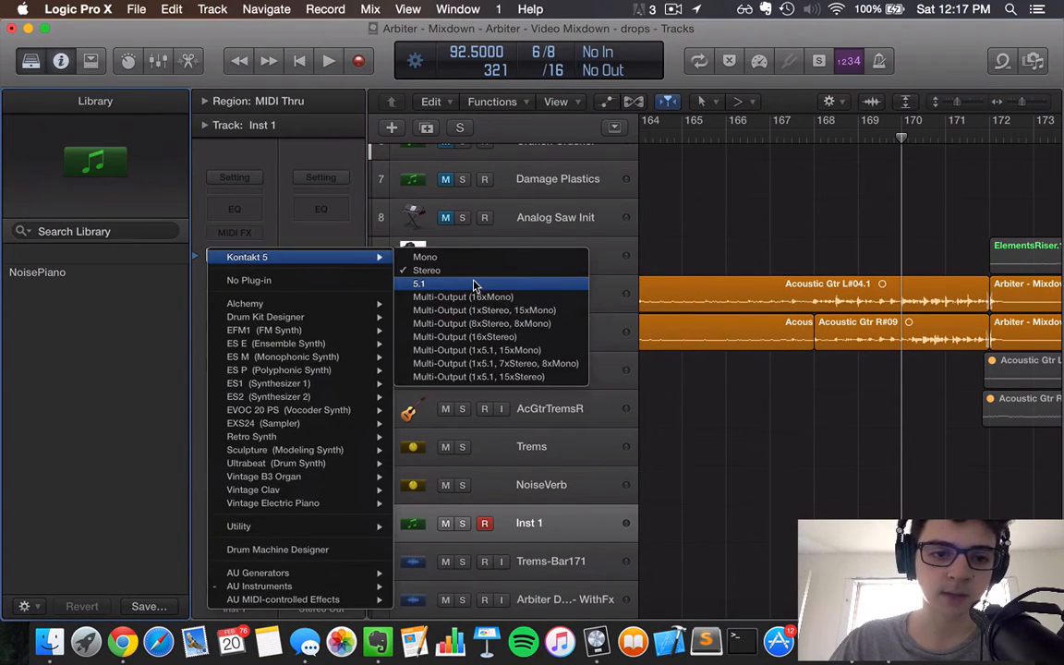
{"action": "left_click", "coordinate": [474, 283]}
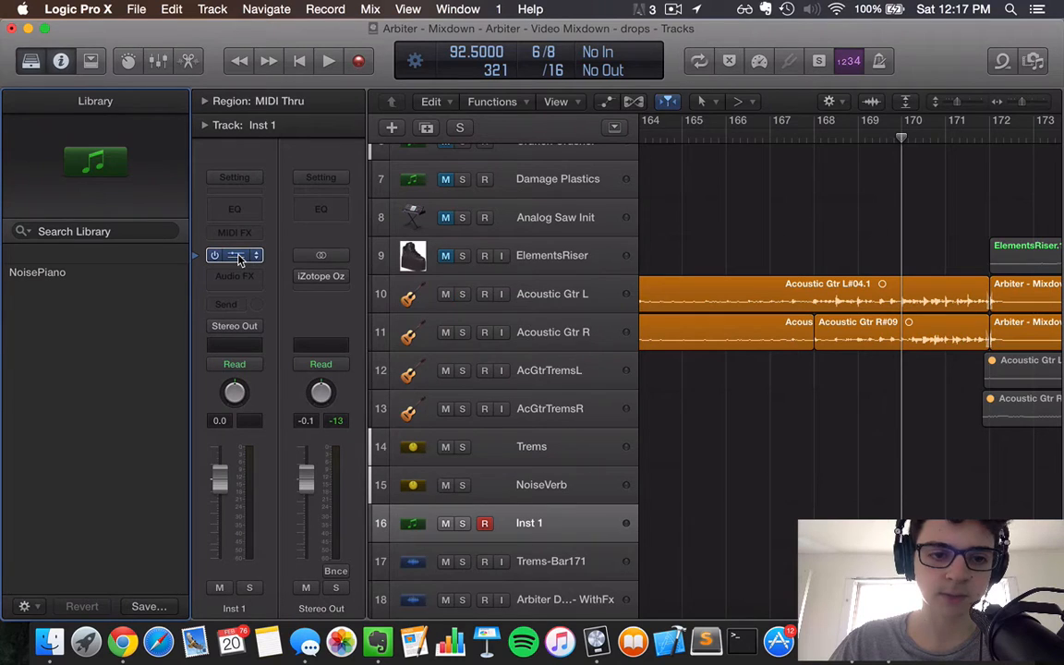
Load The Giant - Cinematic instrument into Kontakt on Inst 1 and reposition the plug-in window for full visibility
{"action": "left_click", "coordinate": [238, 258]}
{"action": "left_click", "coordinate": [126, 290]}
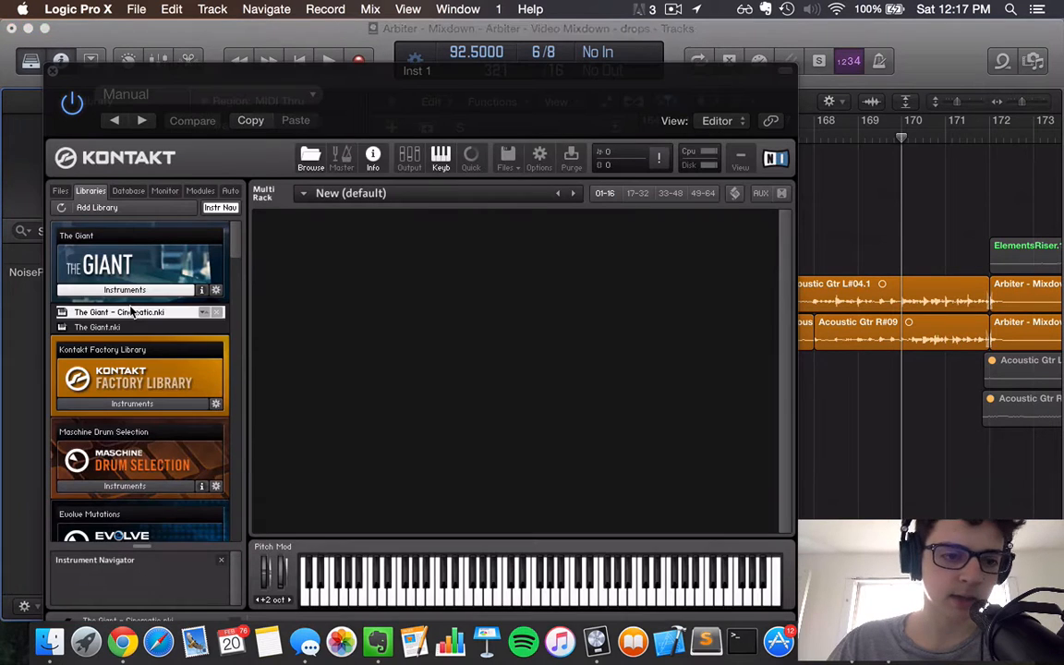
{"action": "double_click", "coordinate": [131, 312]}
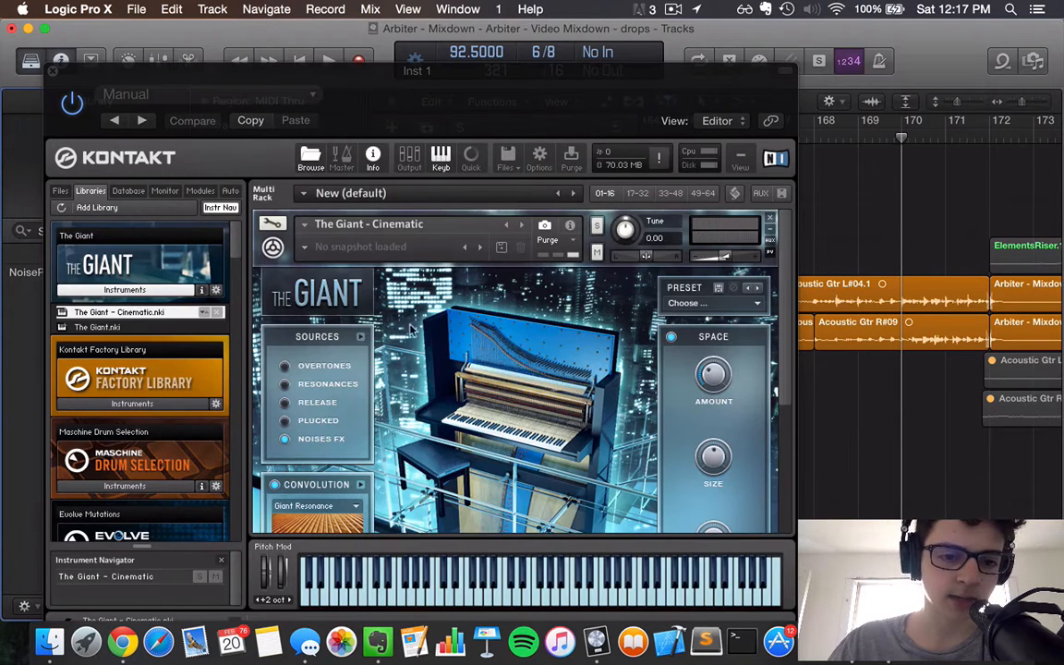
{"action": "left_click", "coordinate": [786, 72]}
{"action": "left_click_drag", "start_coordinate": [686, 78], "coordinate": [695, 8]}
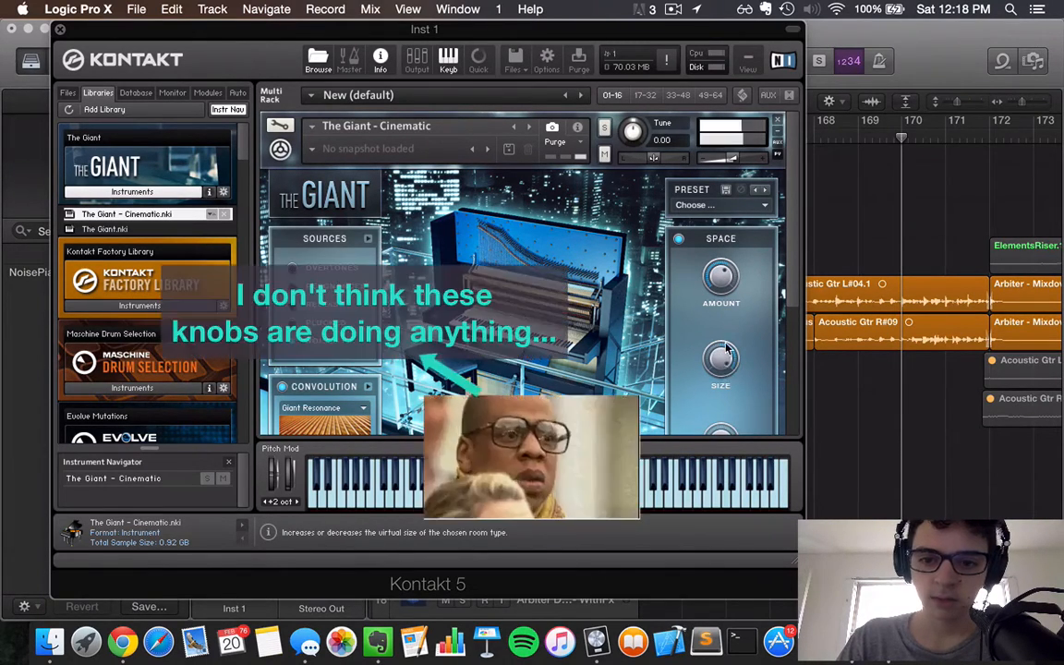
Set The Giant's convolution category to Texture and its impulse response to Crackle 2
{"action": "scroll", "coordinate": [790, 290], "scroll_direction": "down", "scroll_amount": 3}
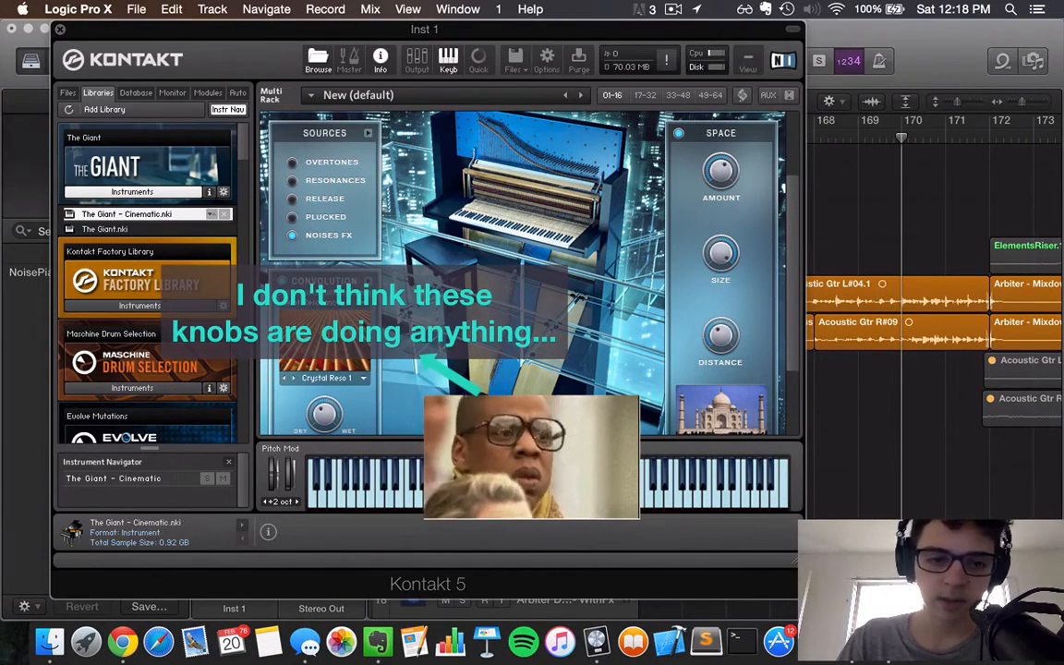
{"action": "left_click", "coordinate": [360, 306]}
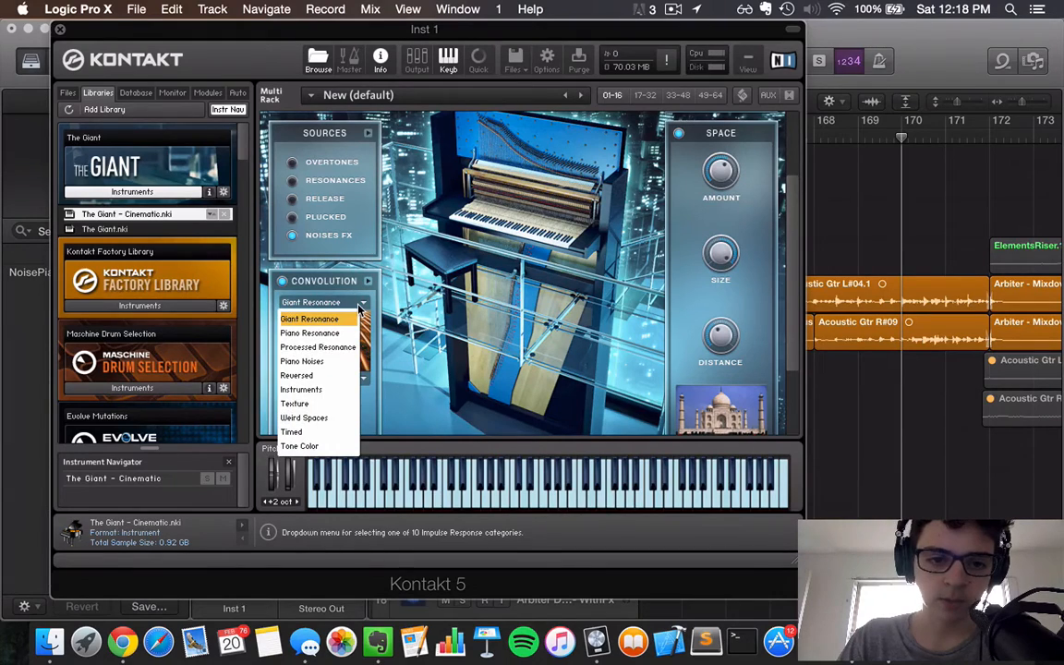
{"action": "left_click", "coordinate": [296, 403]}
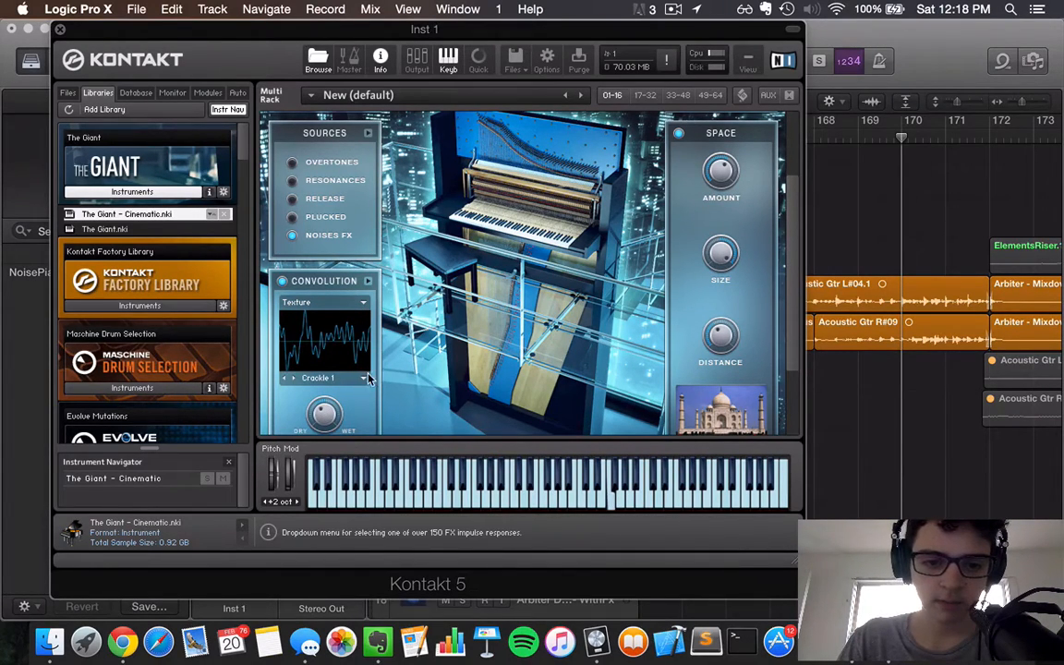
{"action": "left_click", "coordinate": [363, 388]}
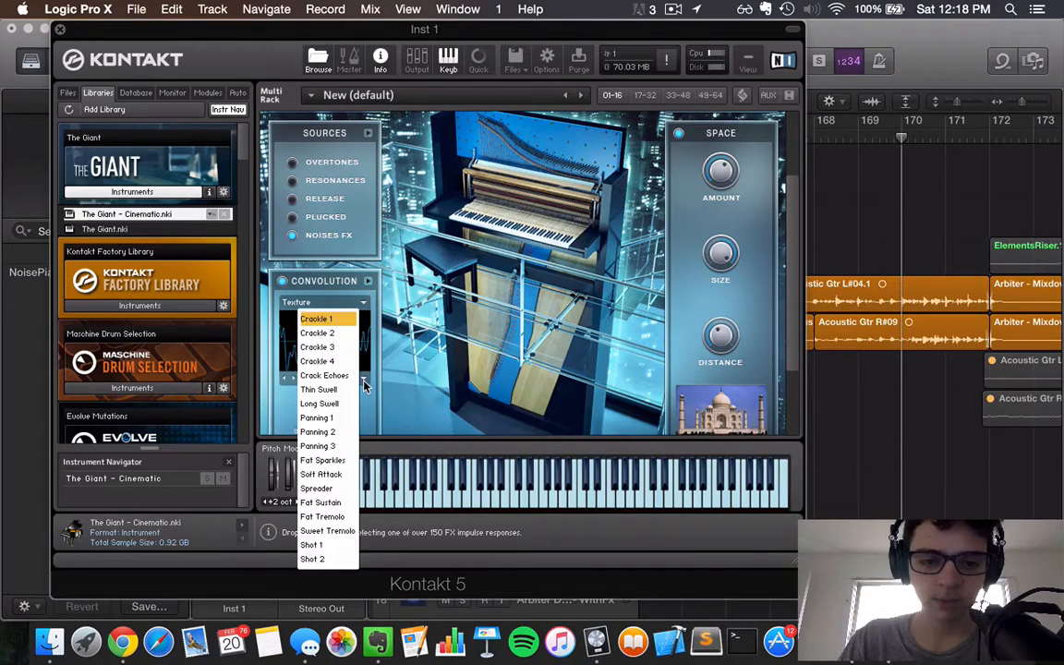
{"action": "left_click", "coordinate": [349, 333]}
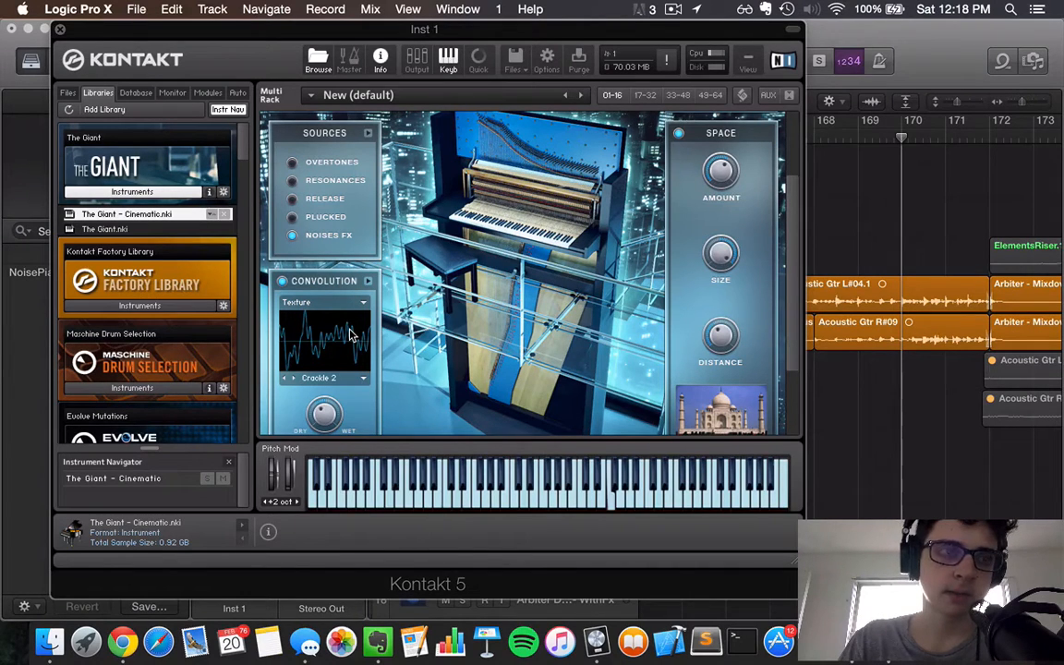
Close the Kontakt window and record one piano note on the Inst 1 track, in a region starting at bar 168
{"action": "left_click", "coordinate": [60, 29]}
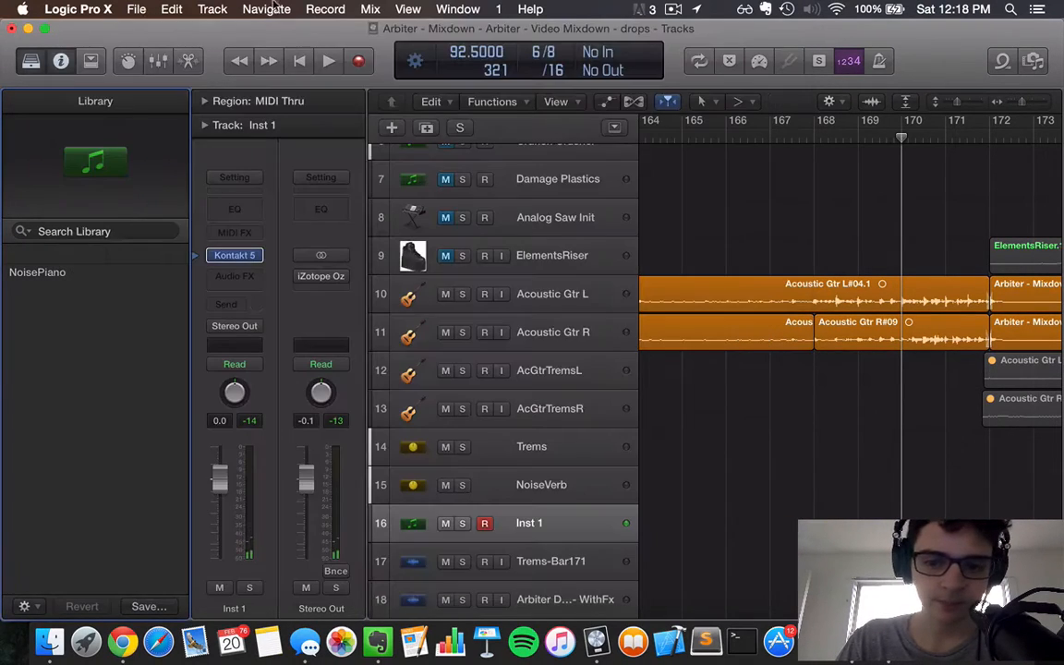
{"action": "left_click", "coordinate": [359, 62]}
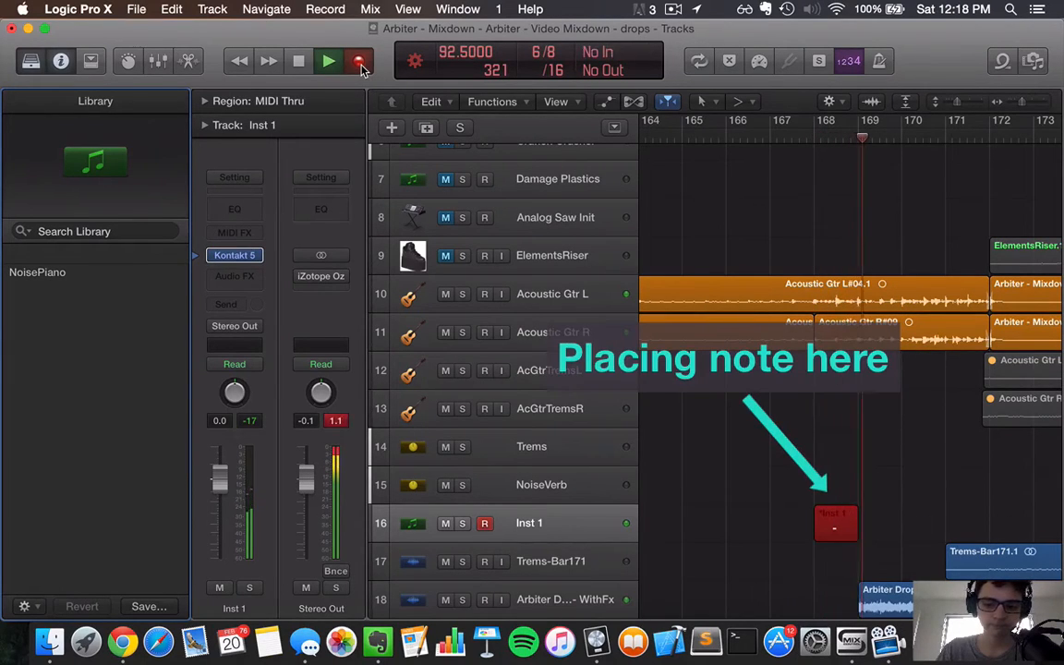
{"action": "key", "text": "space"}
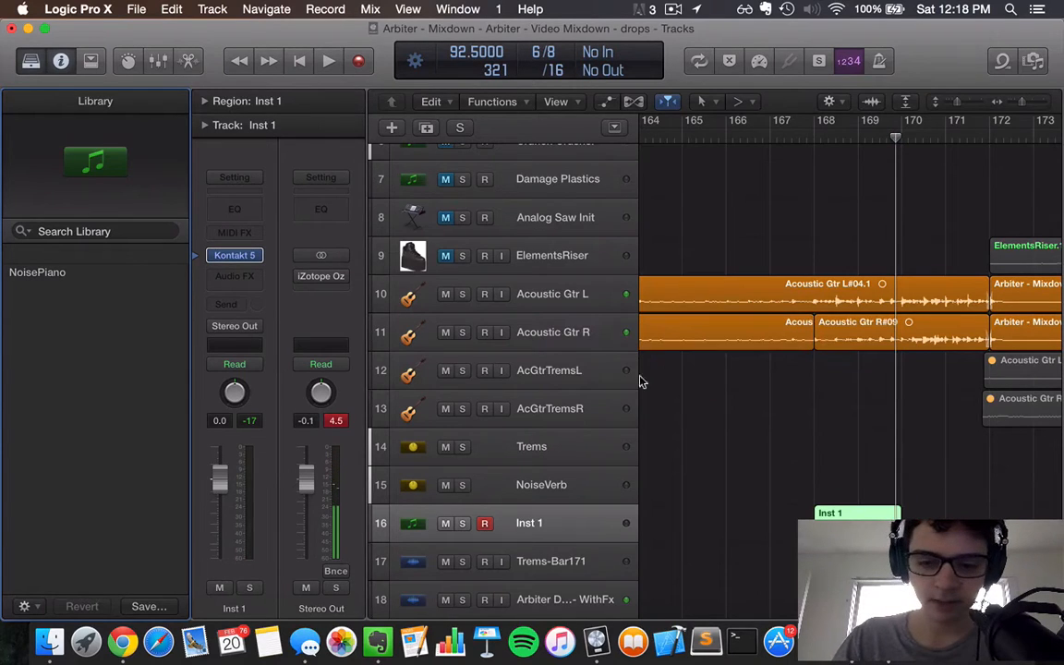
Bounce the Inst 1 region in place to a new track named PianoNoise, leaving the source region as is
{"action": "scroll", "coordinate": [639, 375], "scroll_direction": "down", "scroll_amount": 2}
{"action": "scroll", "coordinate": [570, 470], "scroll_direction": "right", "scroll_amount": 3}
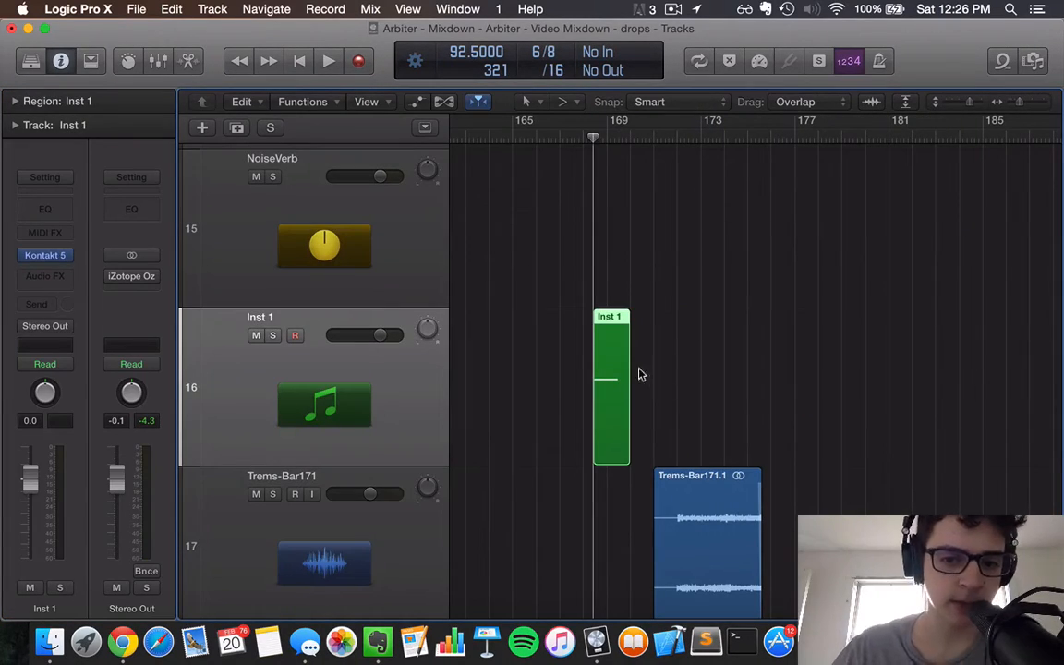
{"action": "left_click", "coordinate": [569, 355]}
{"action": "key", "text": "super+Right"}
{"action": "key", "text": "super+Right"}
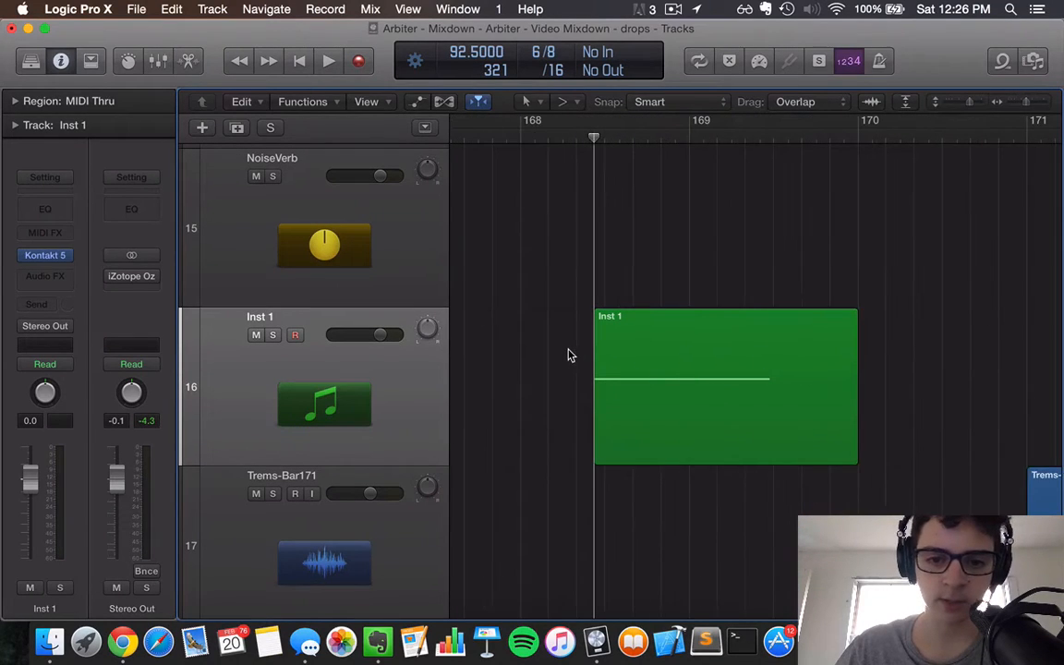
{"action": "left_click", "coordinate": [621, 342]}
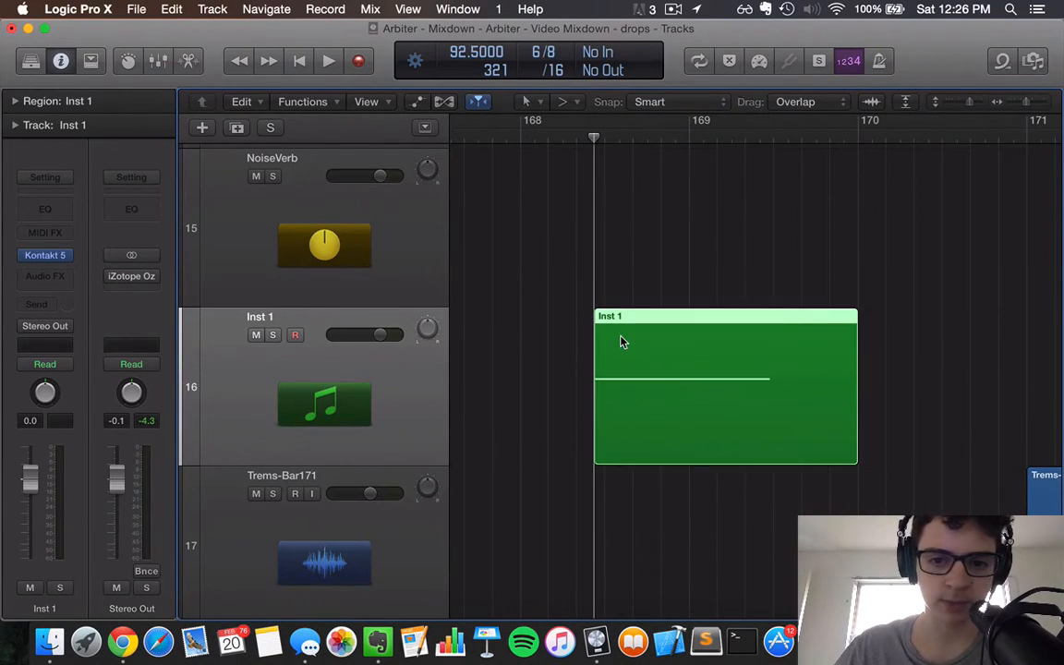
{"action": "right_click", "coordinate": [620, 341]}
{"action": "left_click", "coordinate": [736, 341]}
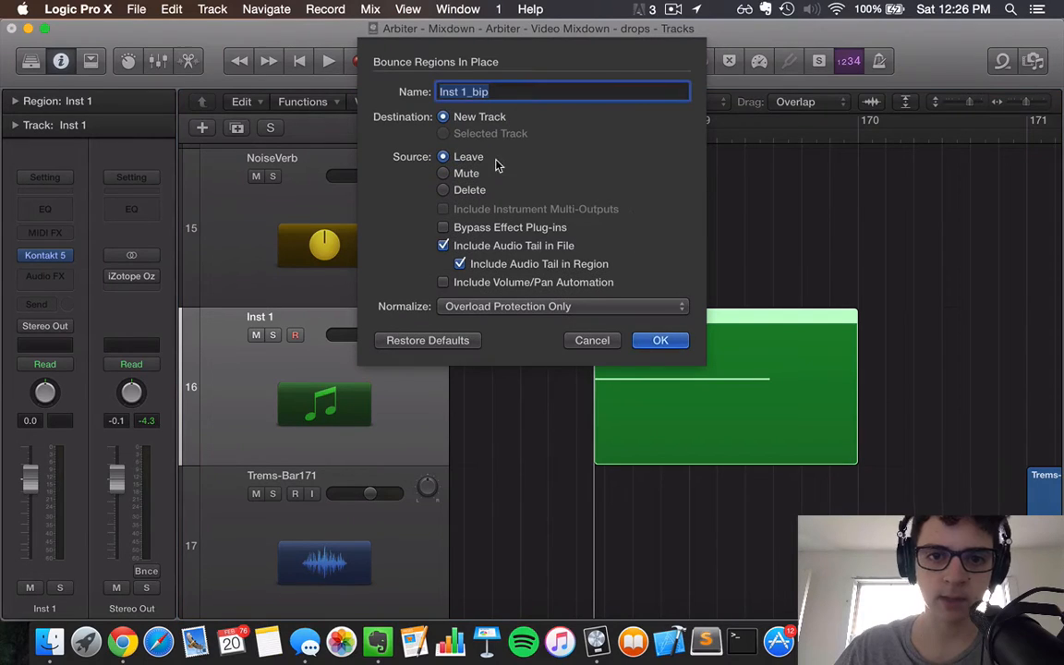
{"action": "type", "text": "PianoNo"}
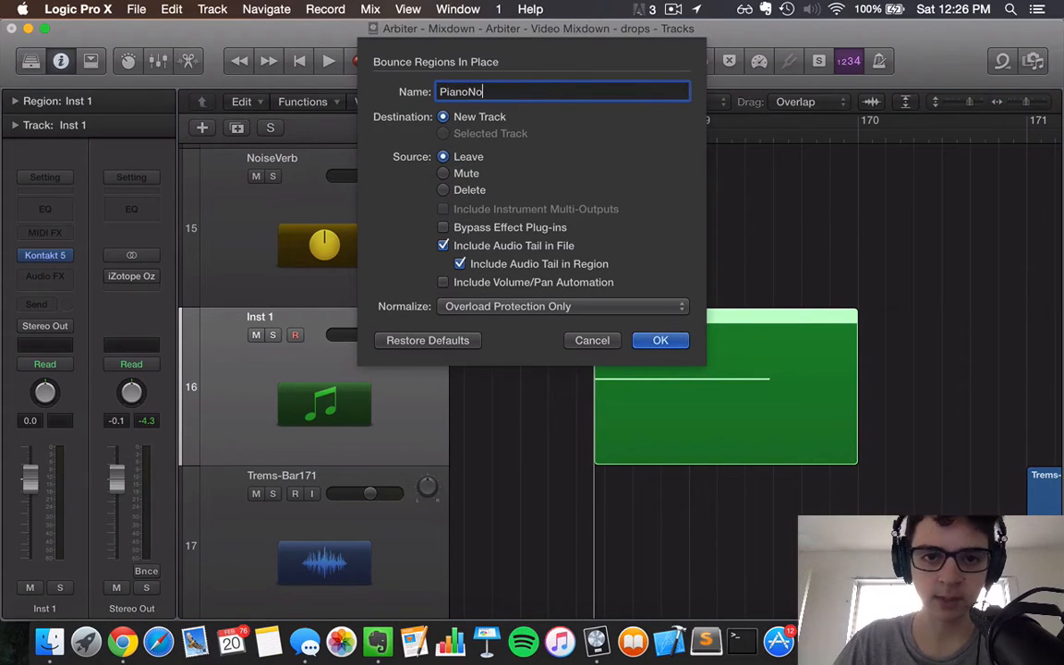
{"action": "type", "text": "ise"}
{"action": "key", "text": "Return"}
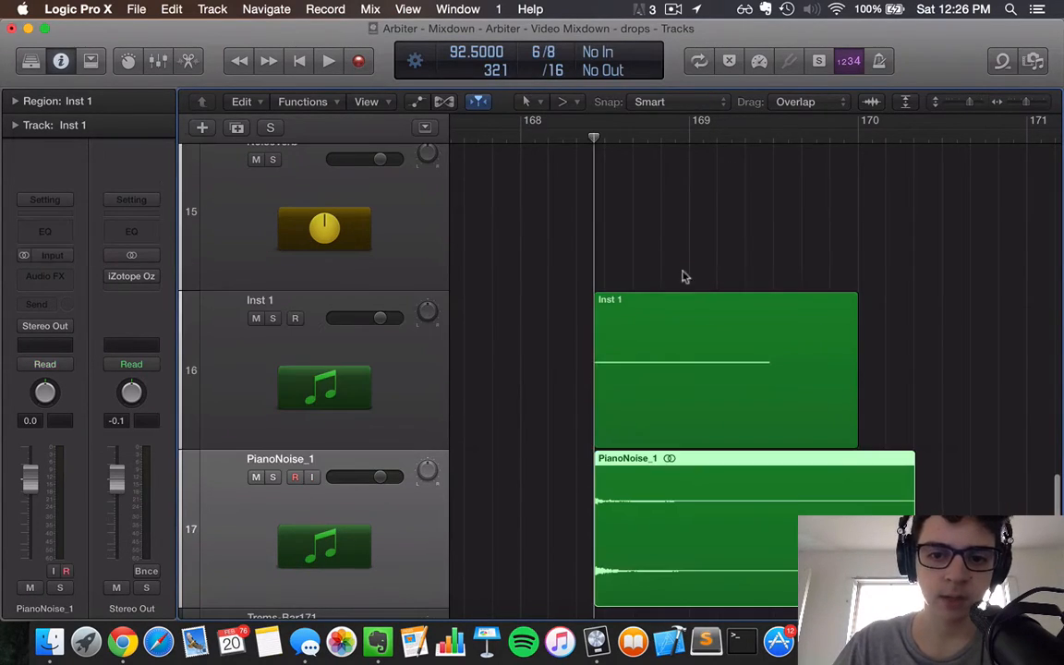
Add a software instrument track below the bounced piano noise track and load Battery 4 (Stereo) on it
{"action": "left_click", "coordinate": [591, 488]}
{"action": "left_click", "coordinate": [630, 509]}
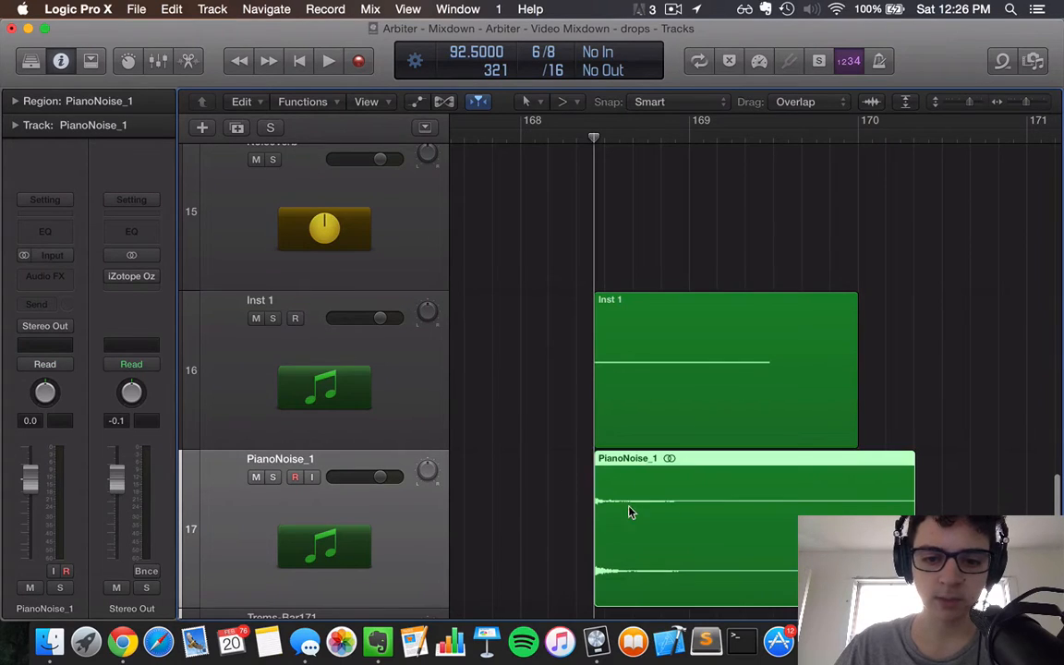
{"action": "left_click", "coordinate": [584, 509]}
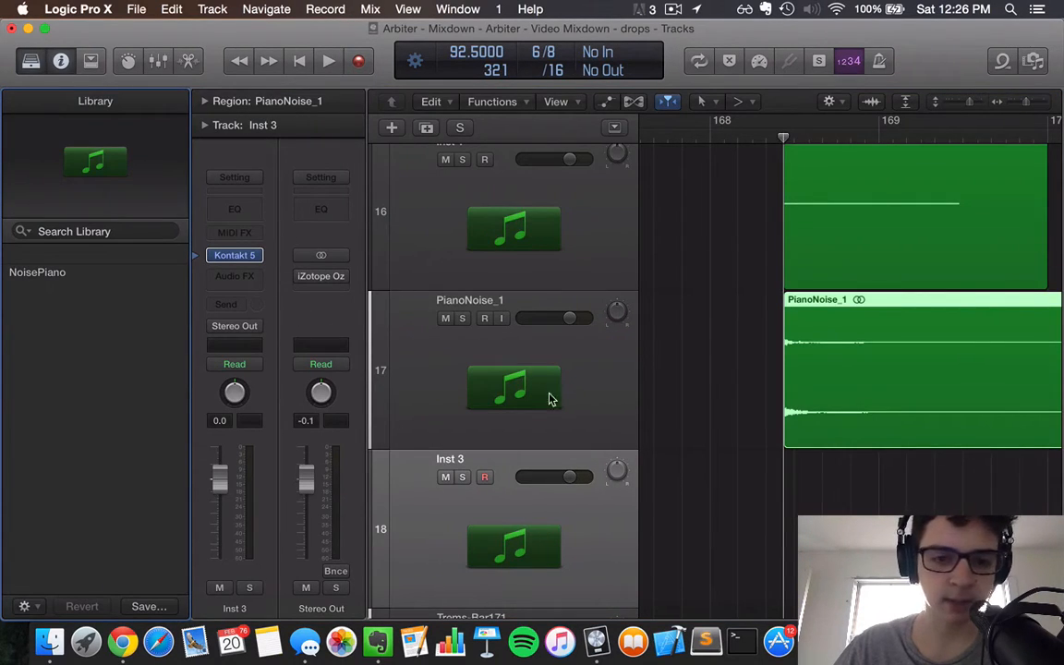
{"action": "key", "text": "y"}
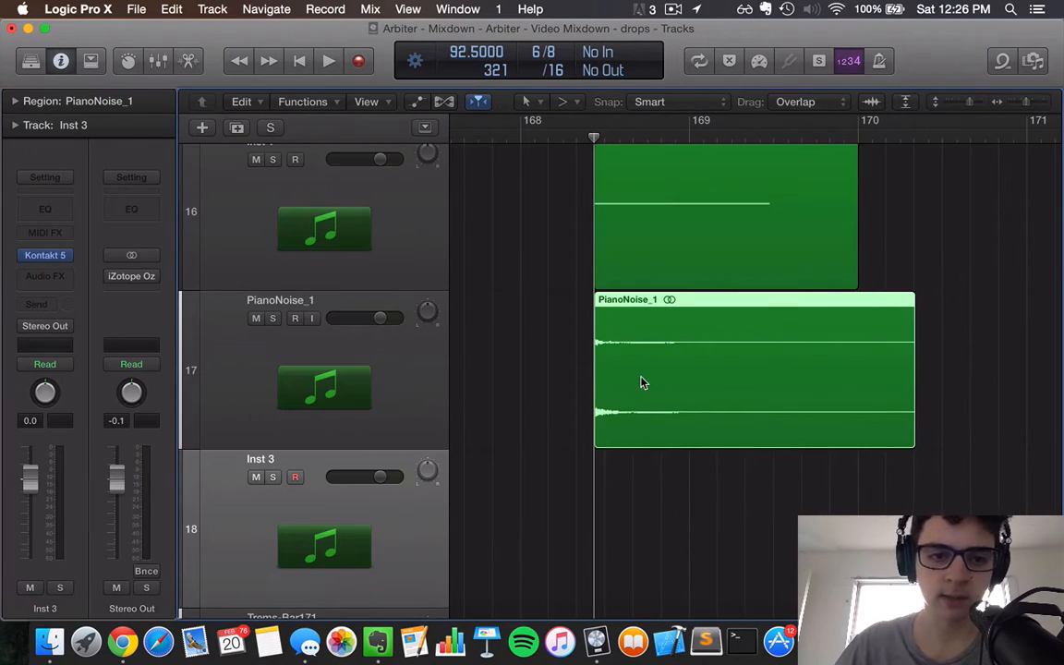
{"action": "left_click", "coordinate": [50, 259]}
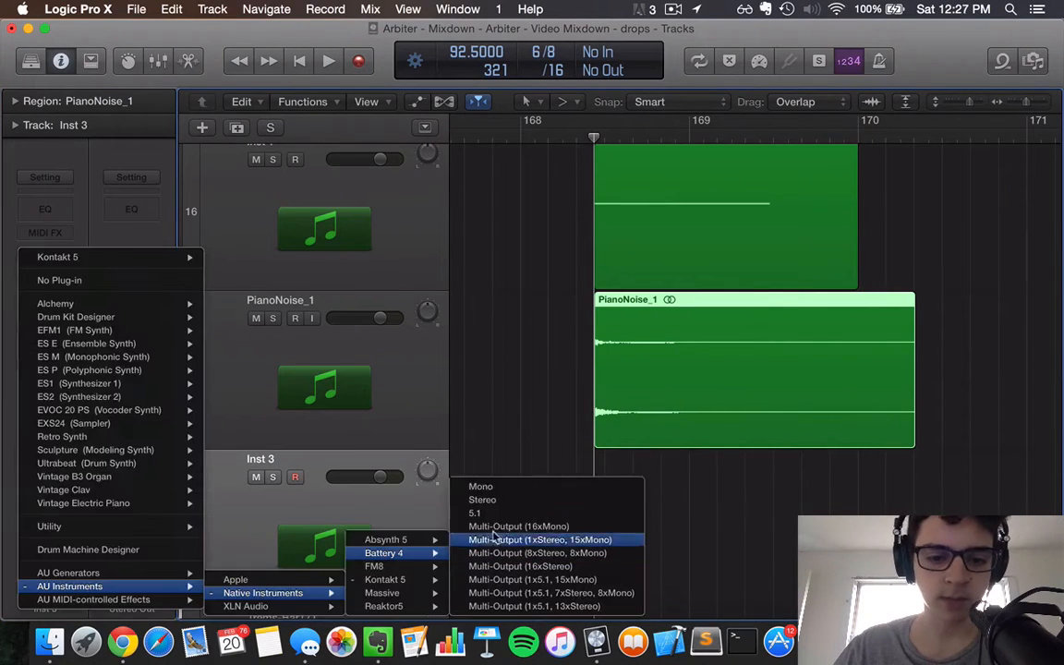
{"action": "left_click", "coordinate": [487, 498]}
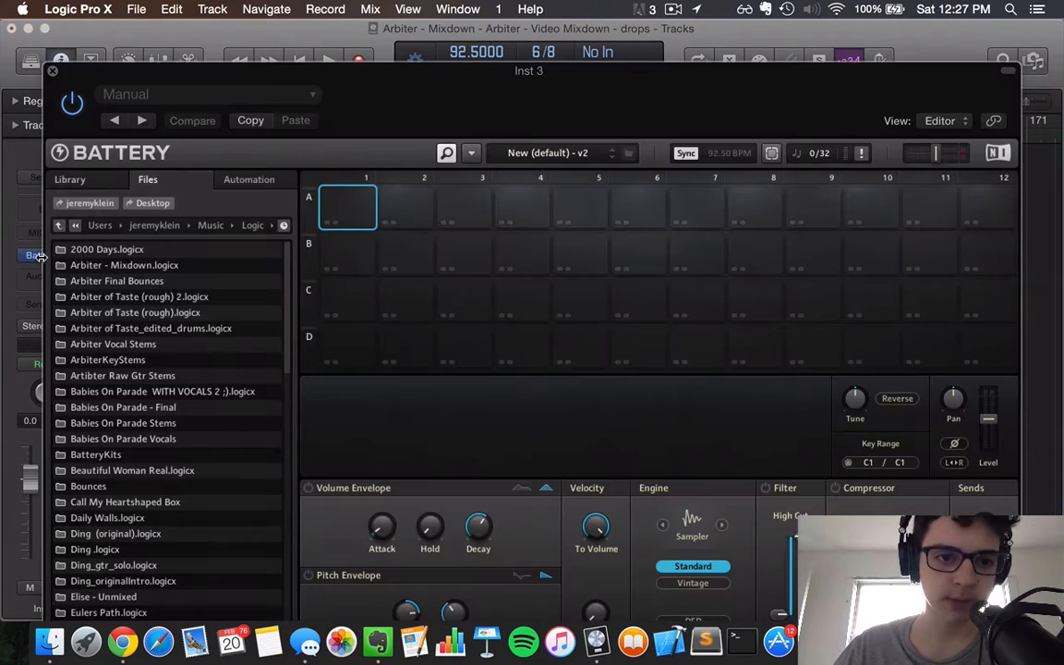
Load the PianoNoise_1 sample from the project's audio files into Battery cell A1, moving the plug-in window as needed
{"action": "left_click_drag", "start_coordinate": [598, 85], "coordinate": [375, 85]}
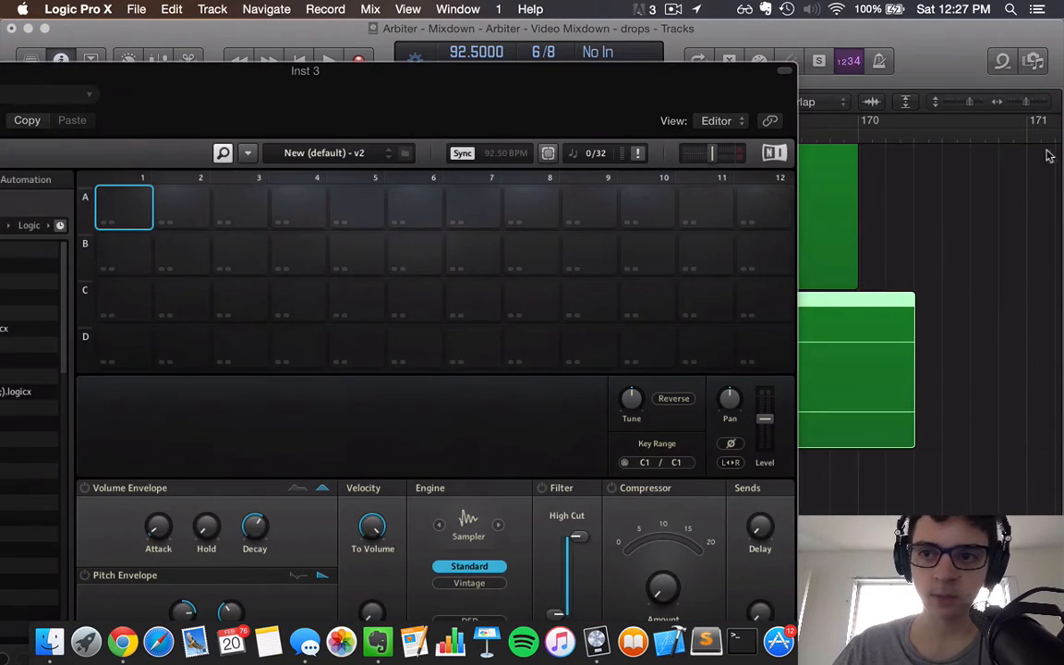
{"action": "left_click", "coordinate": [1033, 65]}
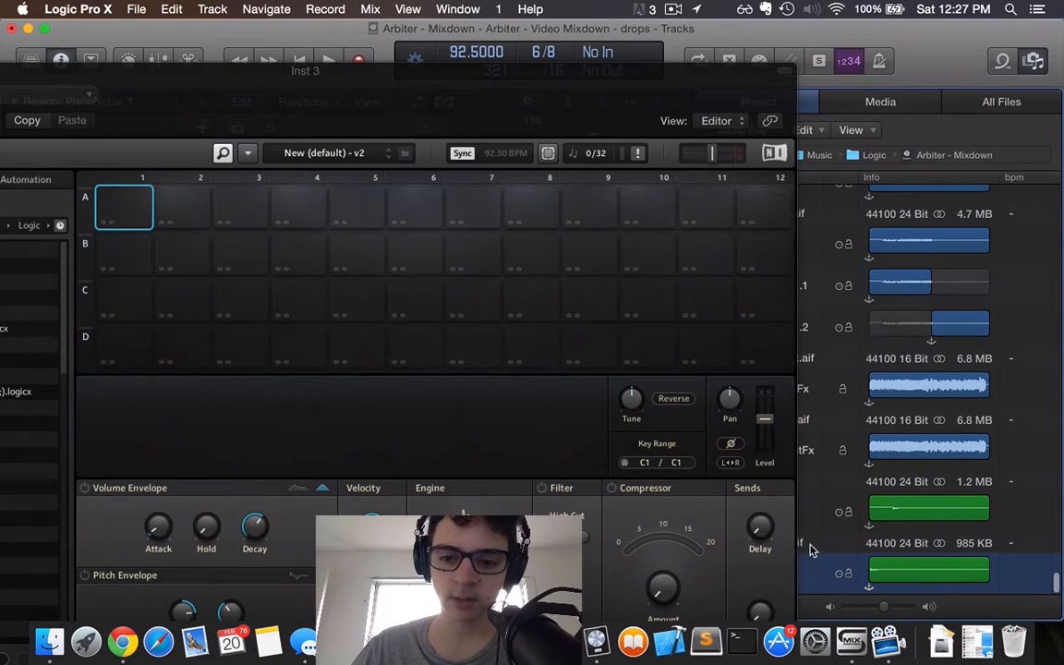
{"action": "left_click_drag", "start_coordinate": [810, 550], "coordinate": [137, 214]}
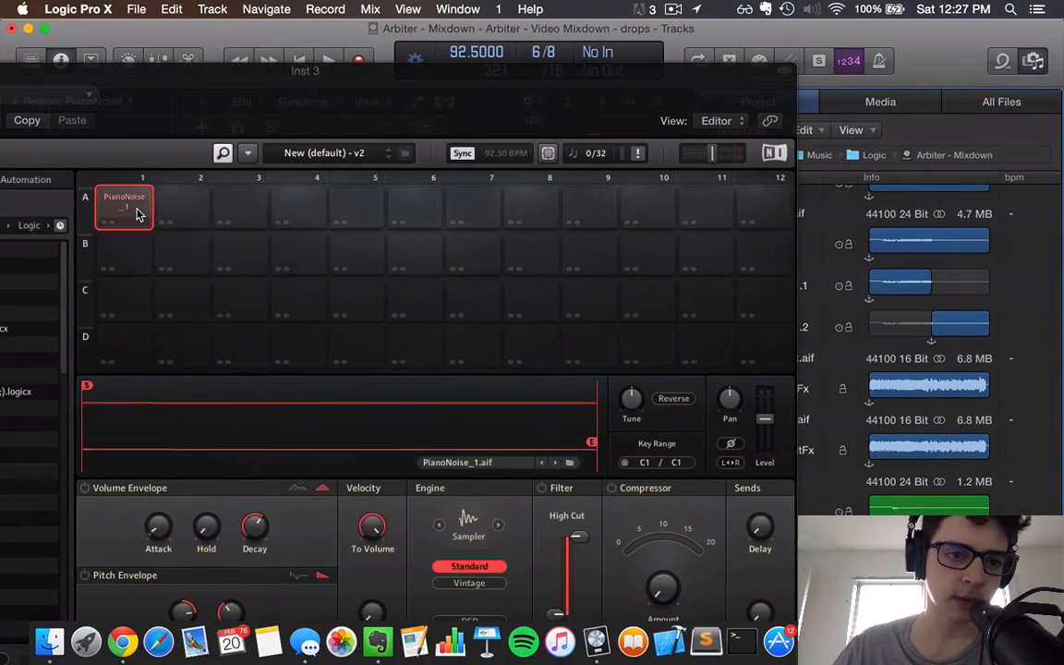
{"action": "left_click_drag", "start_coordinate": [184, 69], "coordinate": [361, 71]}
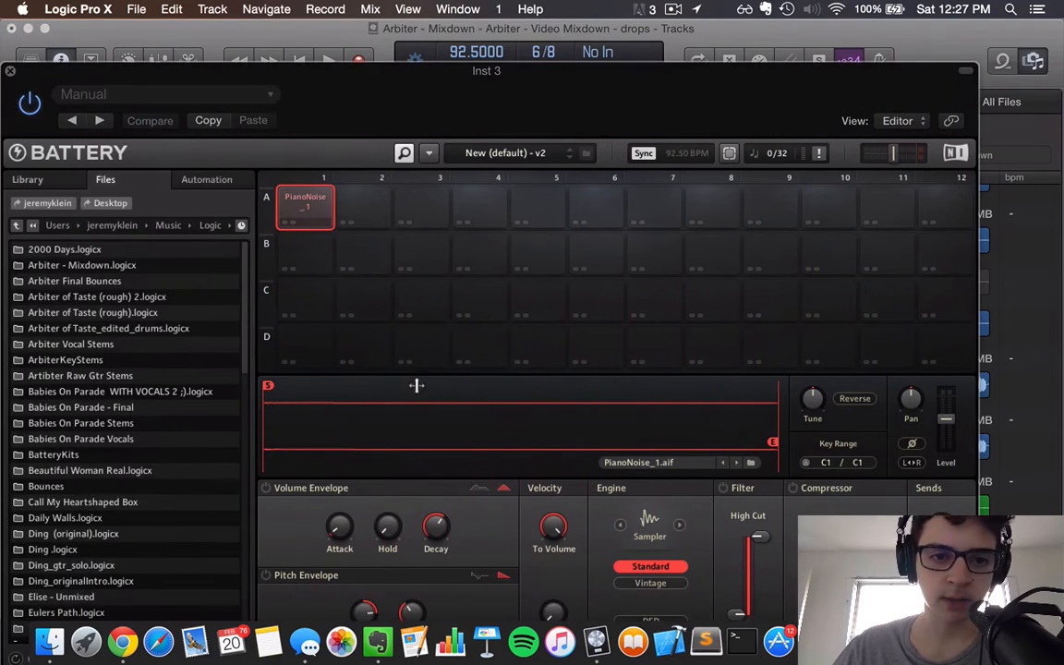
Audition the PianoNoise_1 cell and turn on its Volume Envelope
{"action": "left_click", "coordinate": [310, 212]}
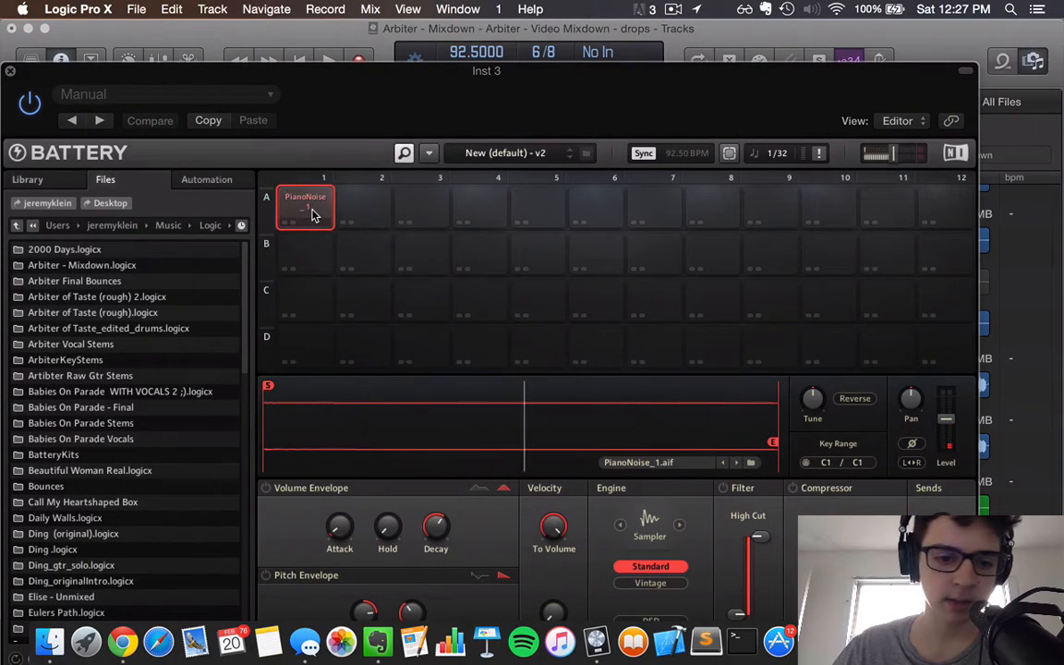
{"action": "left_click", "coordinate": [266, 489]}
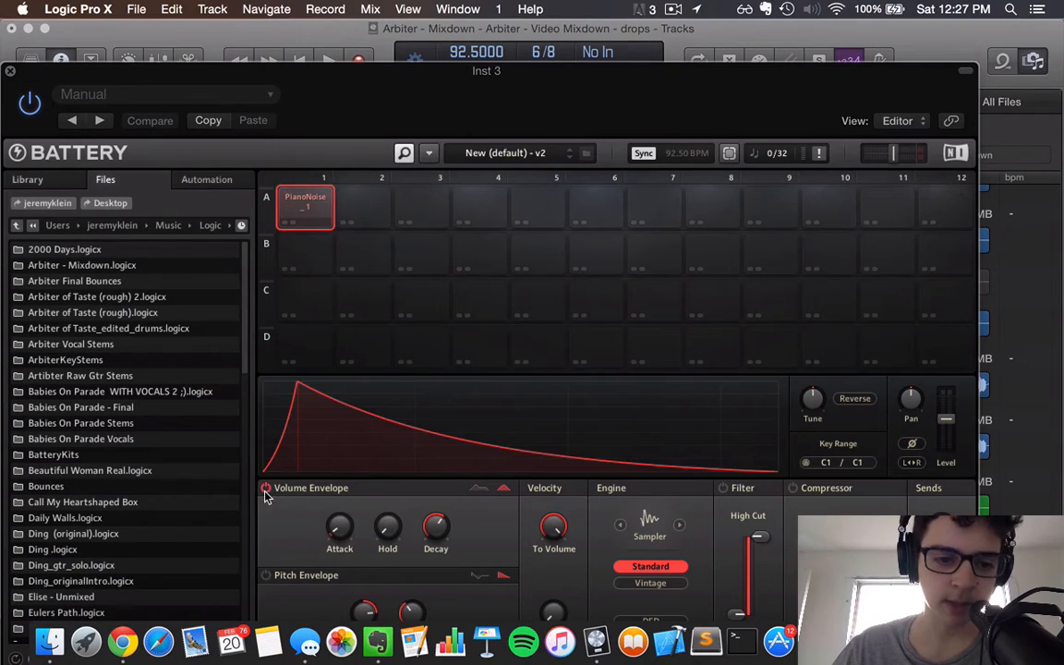
Set the cell's Volume Envelope hold to 15.0 s, enable the Pitch Envelope with a lower amount and 2.7 s decay, and audition it
{"action": "left_click_drag", "start_coordinate": [386, 526], "coordinate": [396, 254]}
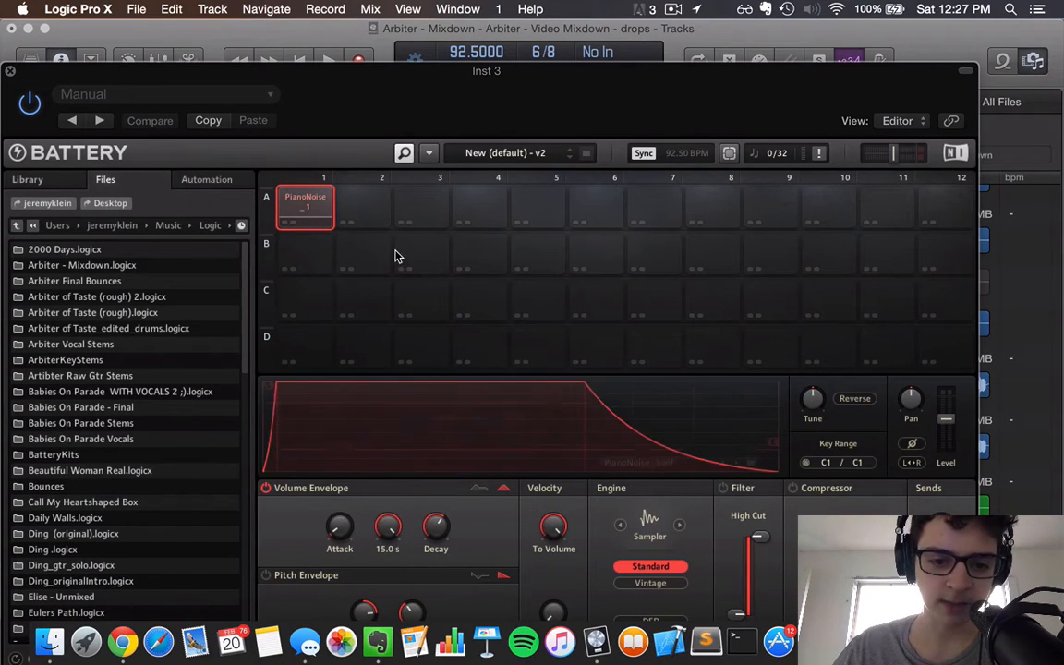
{"action": "left_click", "coordinate": [306, 214]}
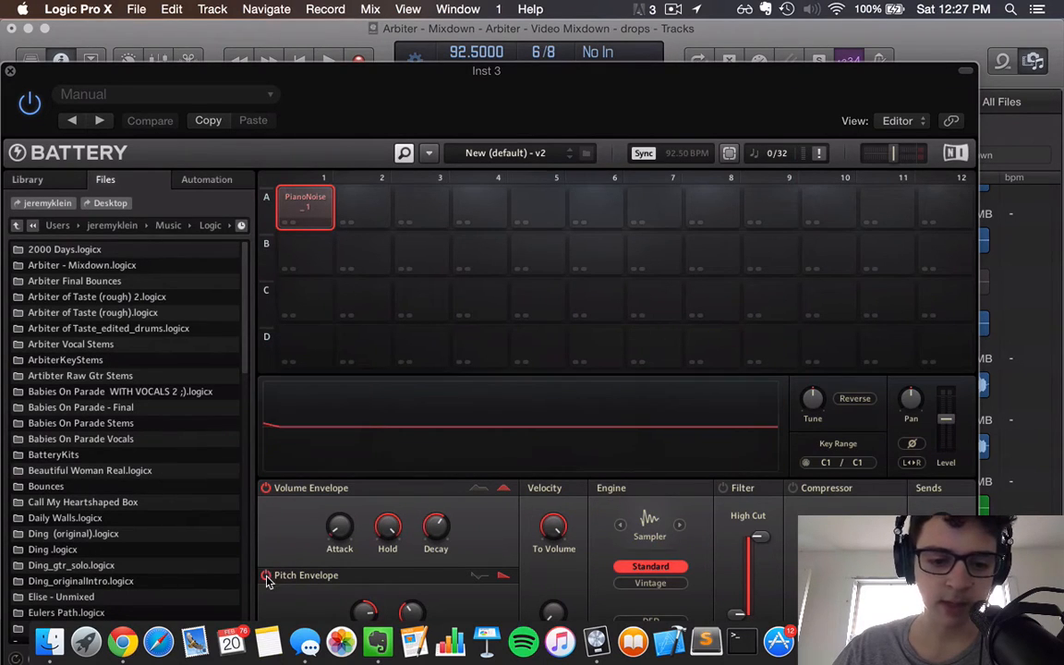
{"action": "left_click_drag", "start_coordinate": [432, 66], "coordinate": [434, 7]}
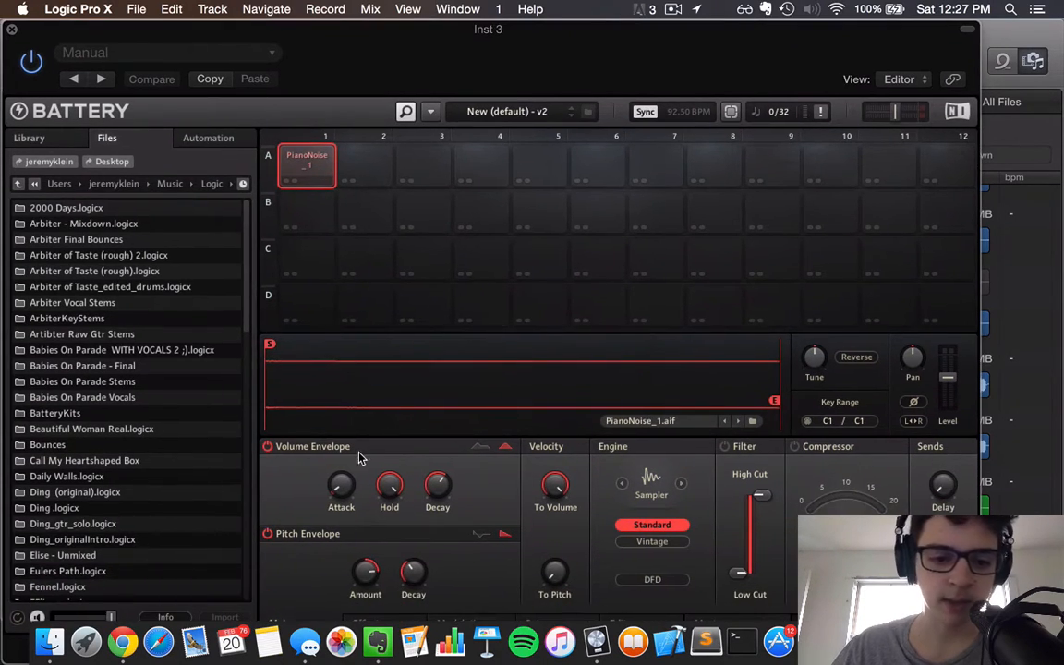
{"action": "left_click", "coordinate": [365, 570]}
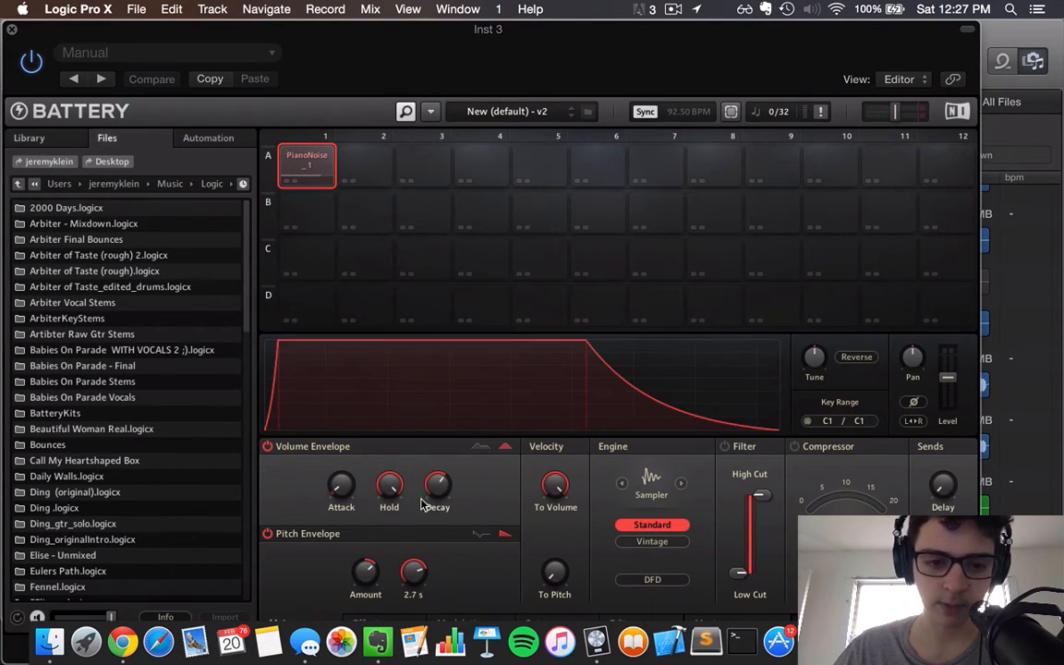
{"action": "left_click", "coordinate": [299, 168]}
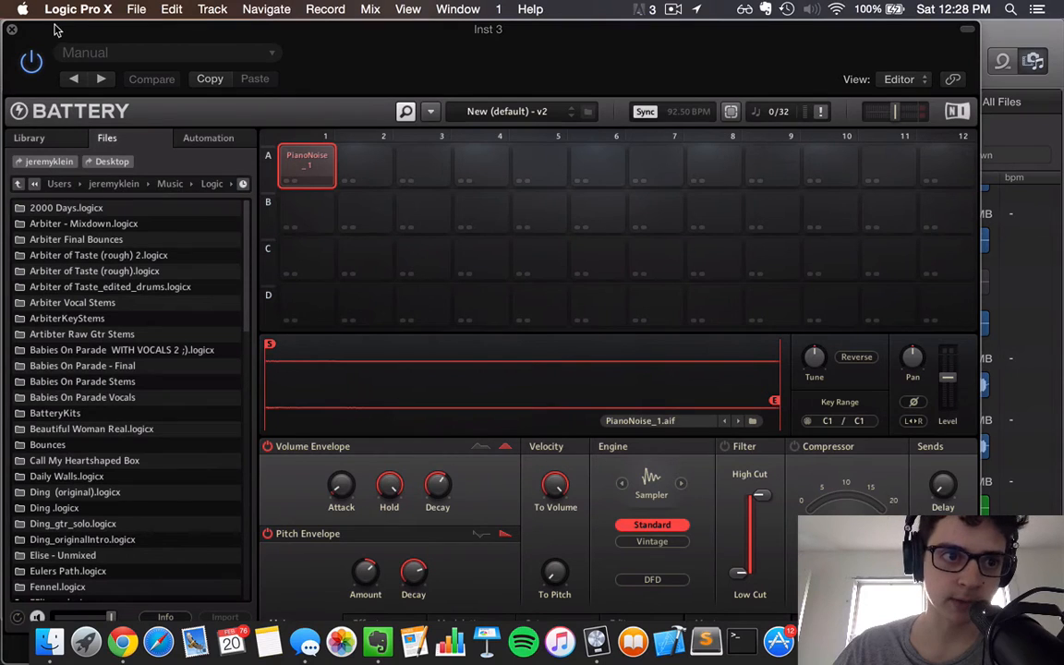
Close the Battery window and record a single note of the pitched sample on the Inst 3 track
{"action": "left_click", "coordinate": [11, 29]}
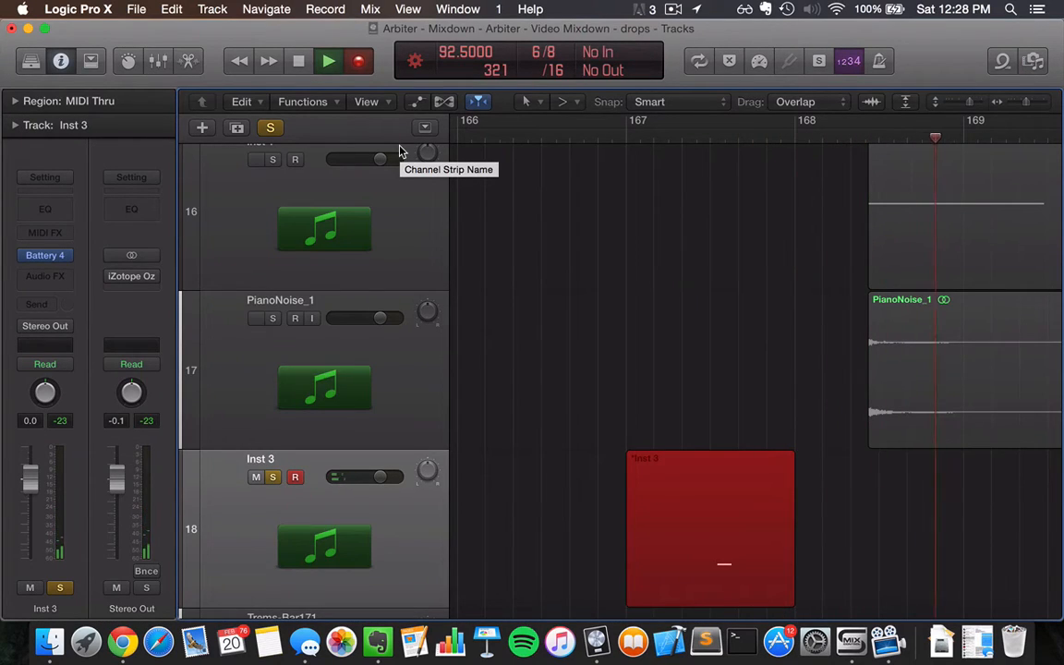
{"action": "key", "text": "space"}
Split the Inst 3 region exactly where its note starts and delete the empty part before it
{"action": "scroll", "coordinate": [565, 421], "scroll_direction": "left", "scroll_amount": 2}
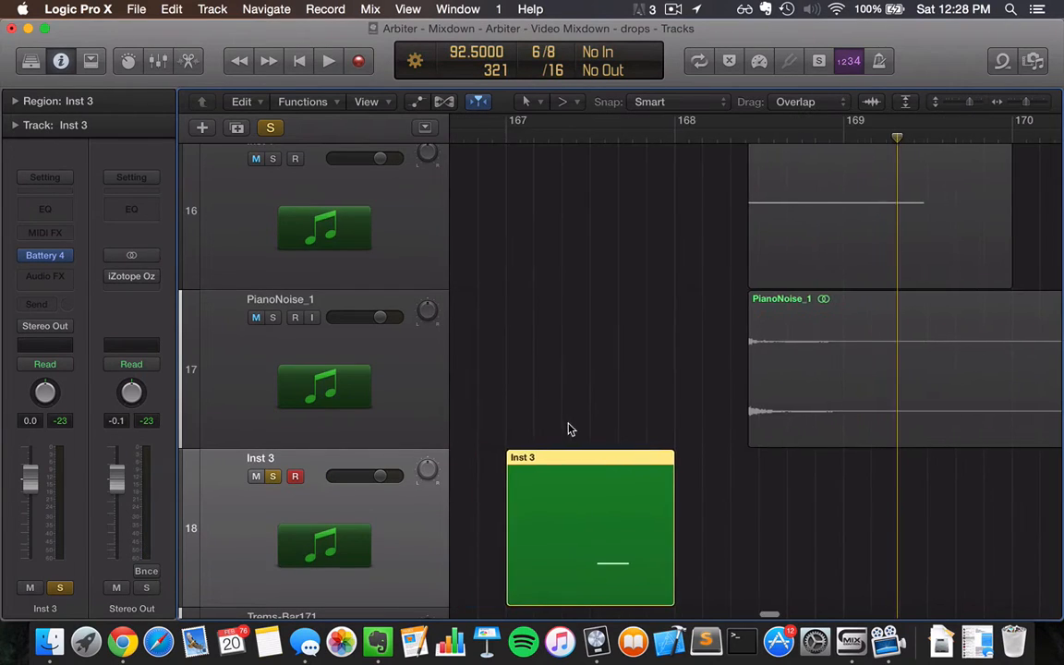
{"action": "left_click", "coordinate": [582, 140]}
{"action": "key", "text": "super+Right"}
{"action": "key", "text": "super+Right"}
{"action": "key", "text": "super+Right"}
{"action": "key", "text": "super+Right"}
{"action": "key", "text": "super+Right"}
{"action": "key", "text": "super+Right"}
{"action": "key", "text": "super+Right"}
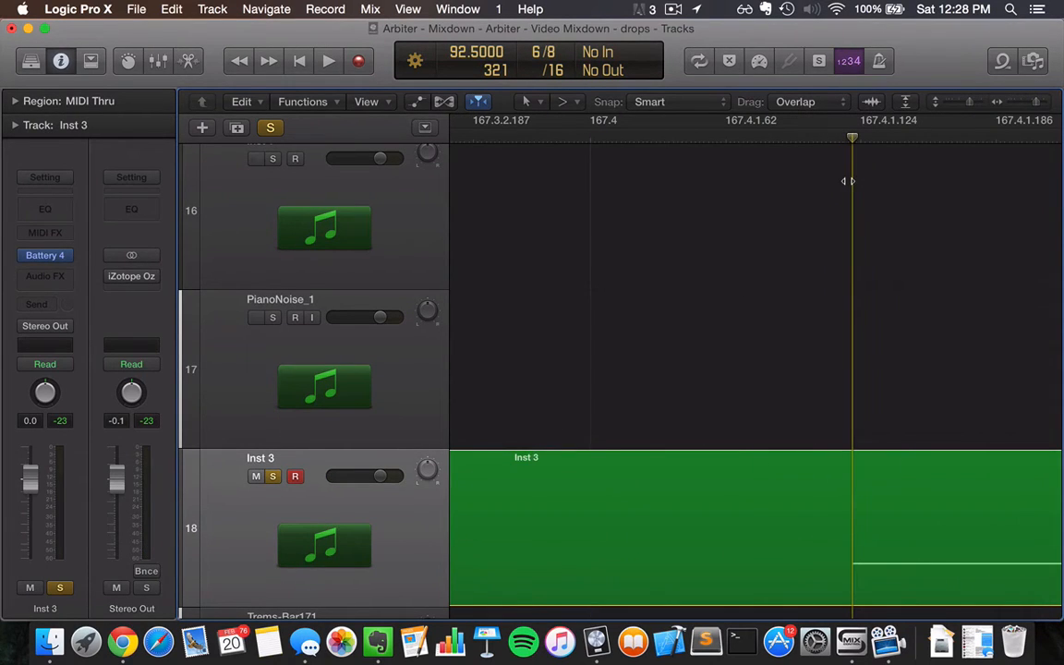
{"action": "left_click", "coordinate": [762, 533]}
{"action": "key", "text": "super+t"}
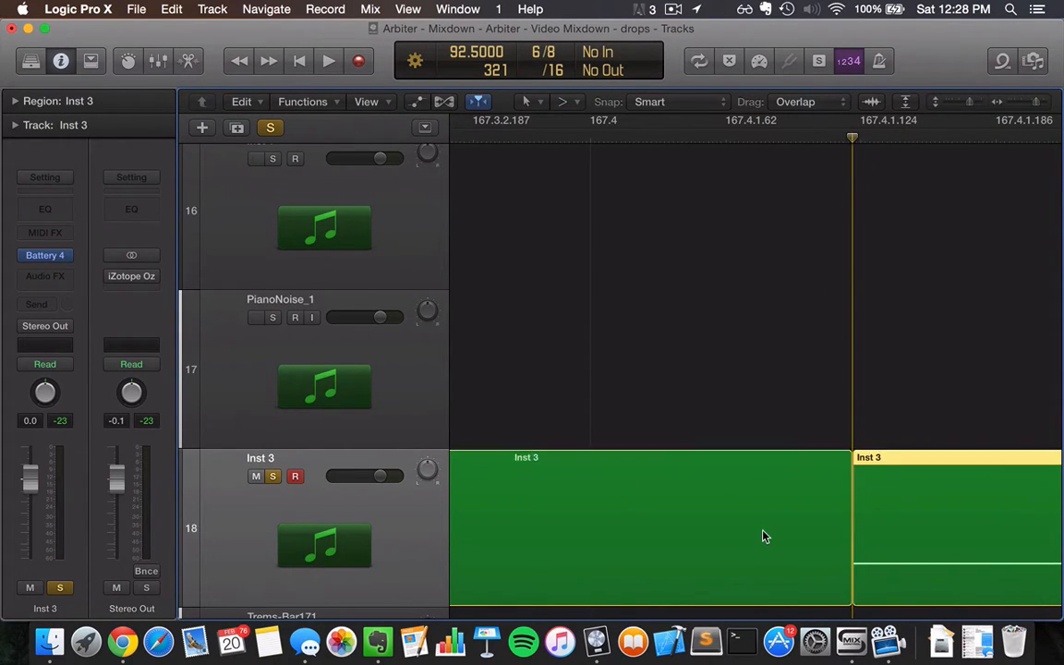
{"action": "left_click", "coordinate": [762, 537]}
{"action": "key", "text": "Delete"}
Bounce the trimmed Inst 3 region in place to a new track named PianoNoisePitchedStuff, leaving the source region as is
{"action": "key", "text": "super+Left"}
{"action": "key", "text": "super+Left"}
{"action": "key", "text": "super+Left"}
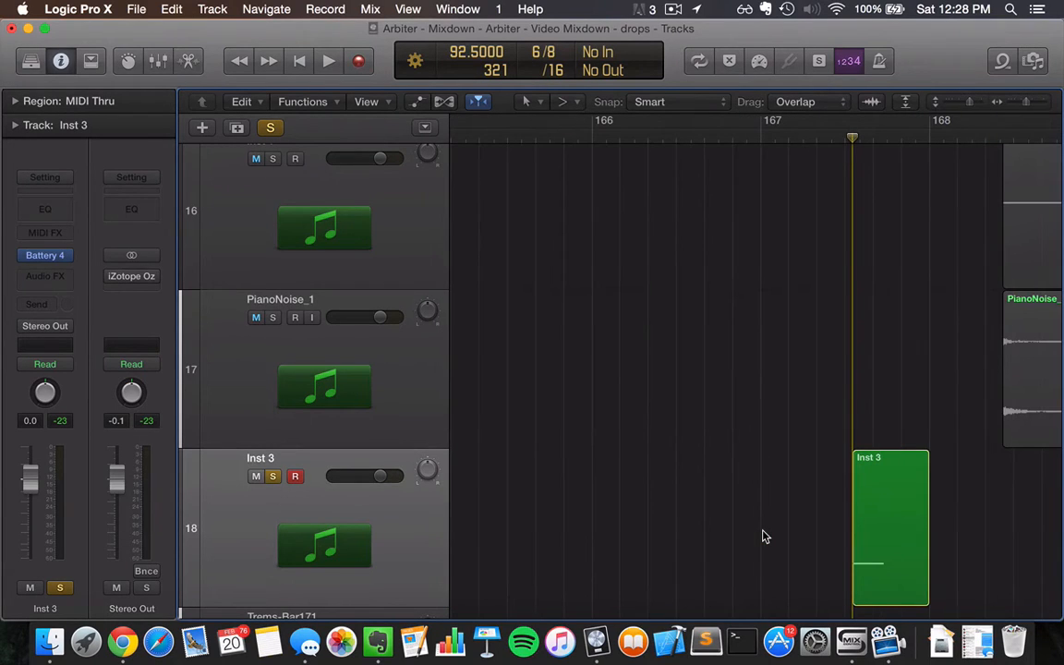
{"action": "right_click", "coordinate": [904, 517]}
{"action": "left_click", "coordinate": [784, 360]}
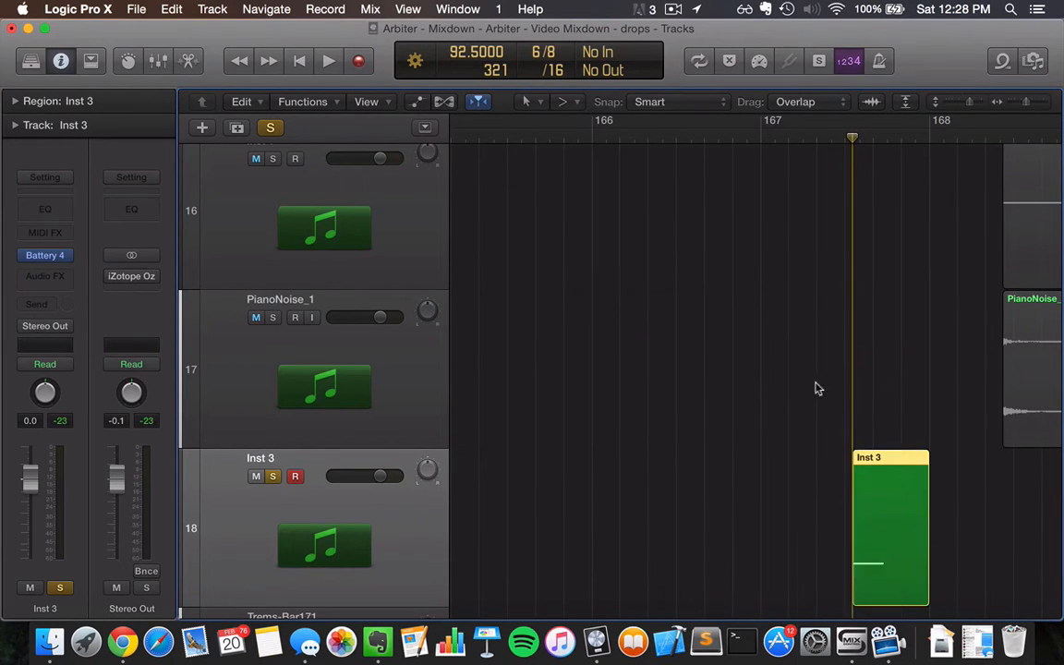
{"action": "type", "text": "P"}
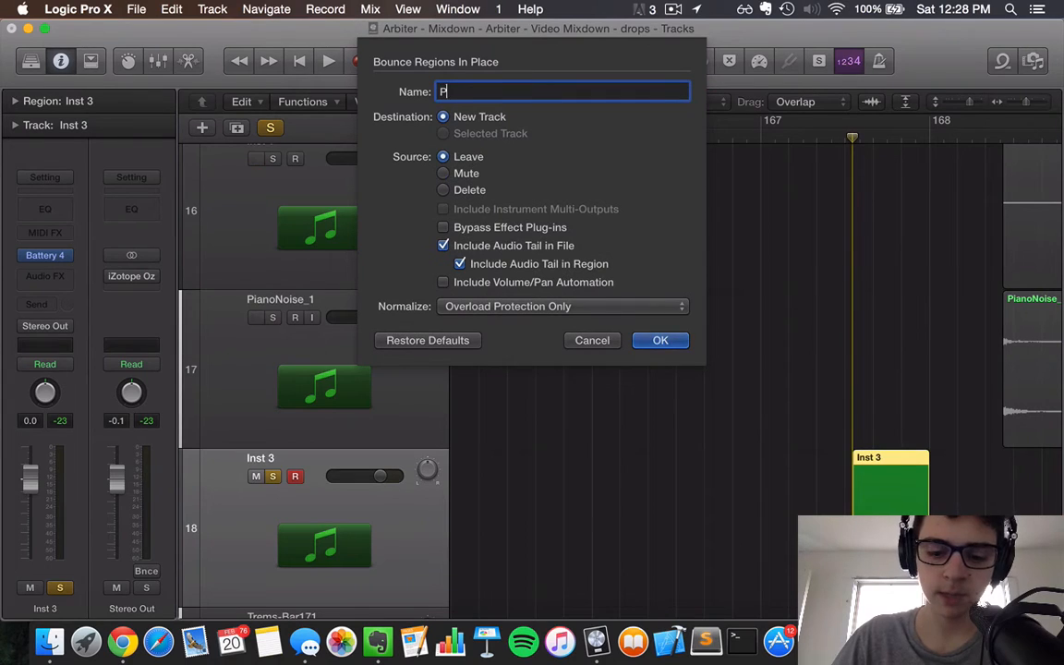
{"action": "type", "text": "IANONO"}
{"action": "key", "text": "alt+BackSpace"}
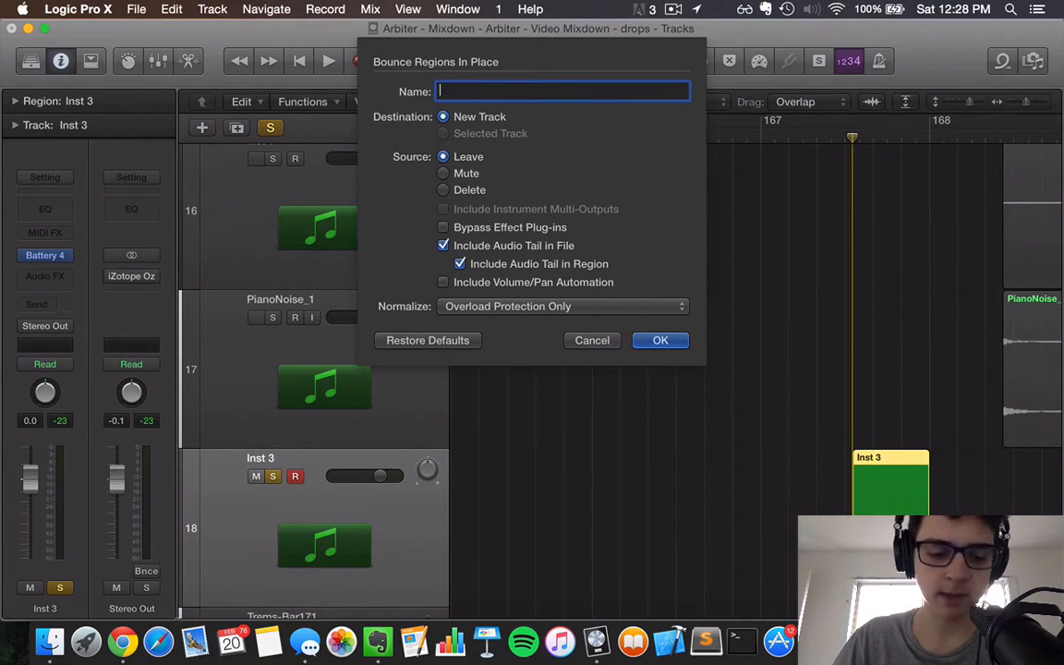
{"action": "type", "text": "Pi"}
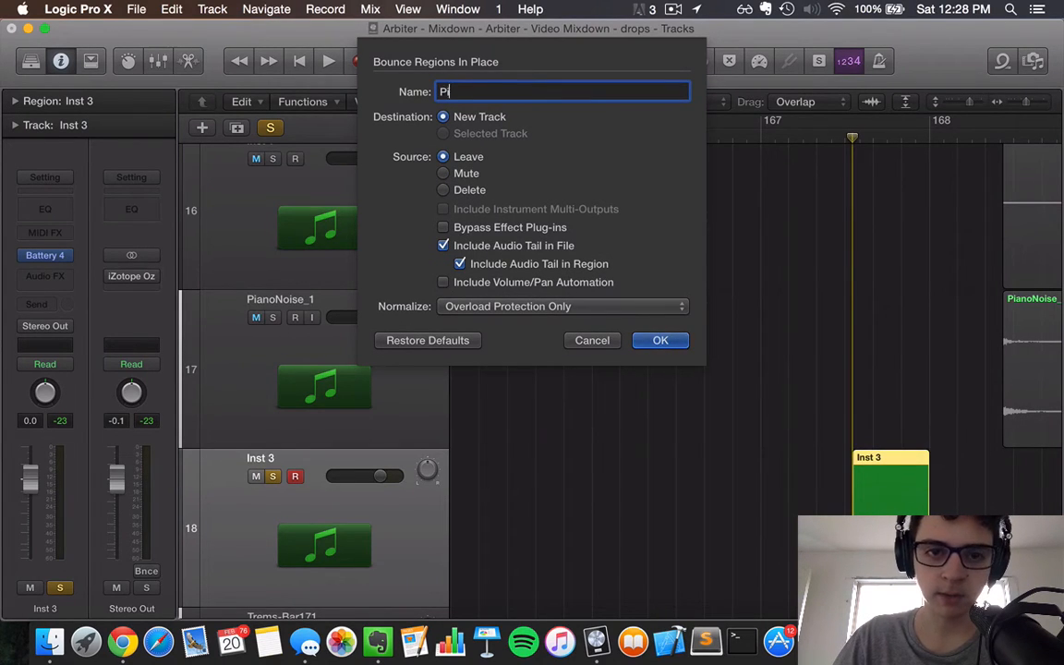
{"action": "type", "text": "anoNoisePitc"}
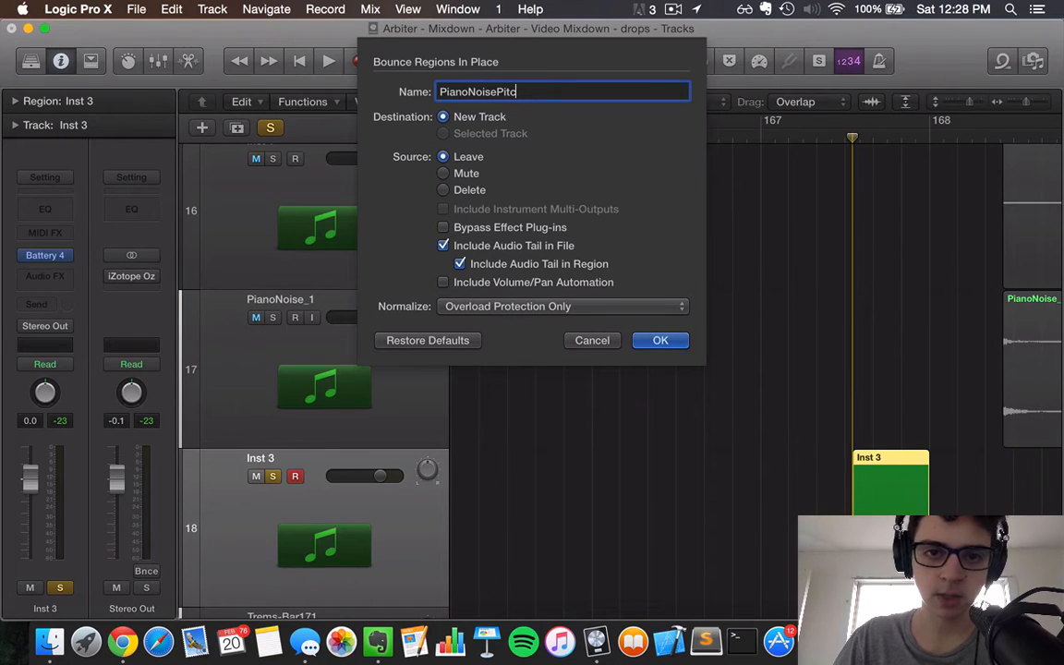
{"action": "type", "text": "hedStuff"}
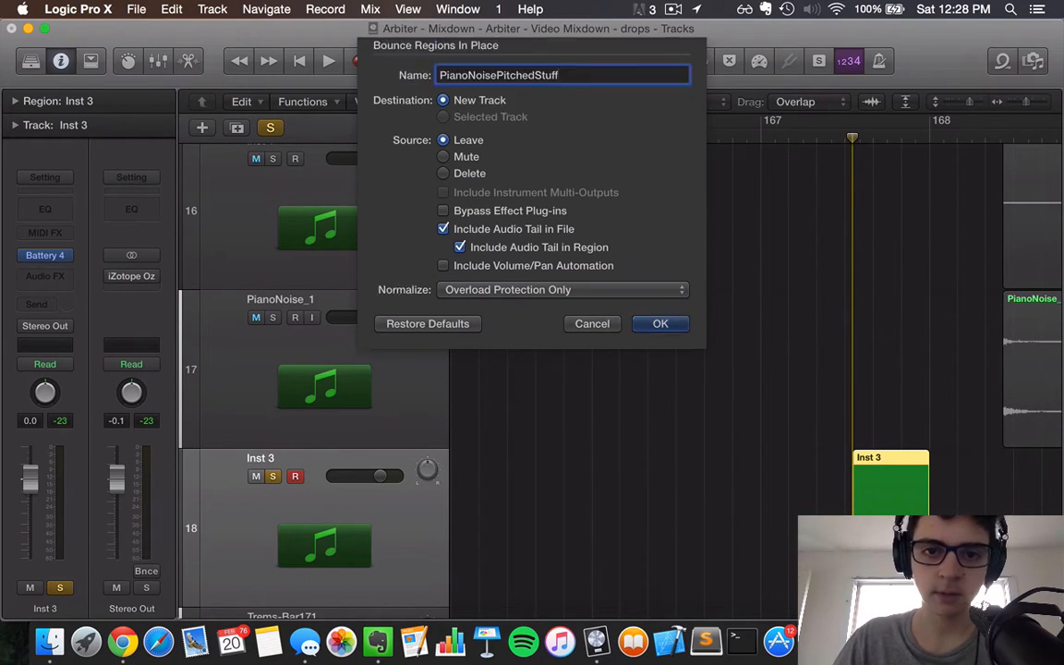
{"action": "key", "text": "Return"}
Solo the PianoNoisePitchedStuff track and reverse its audio in the File editor
{"action": "left_click", "coordinate": [272, 458]}
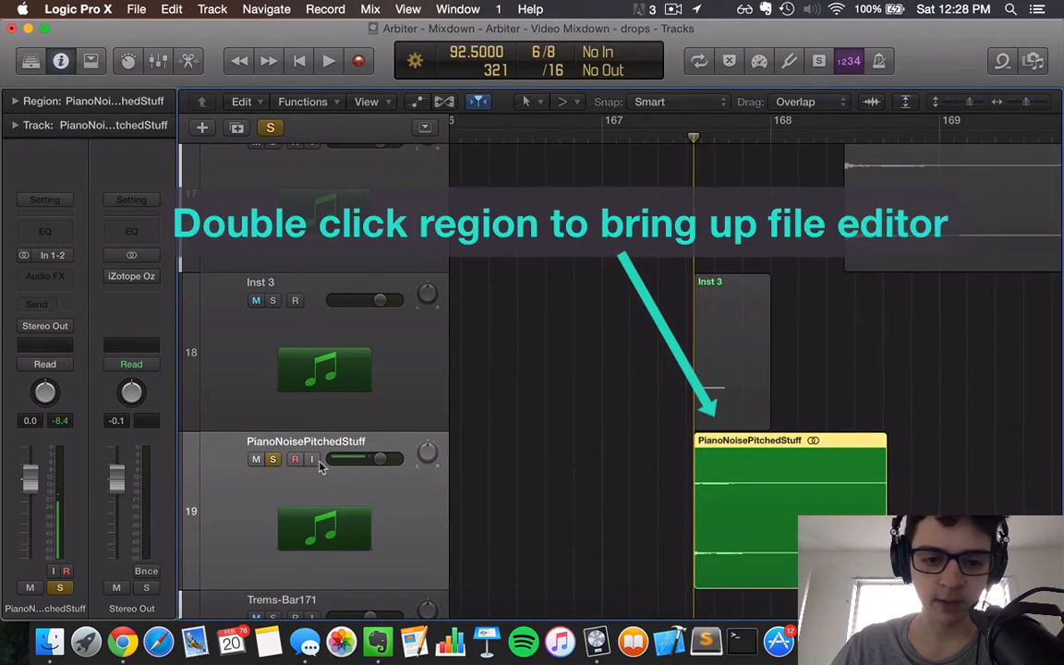
{"action": "double_click", "coordinate": [746, 520]}
{"action": "left_click", "coordinate": [678, 302]}
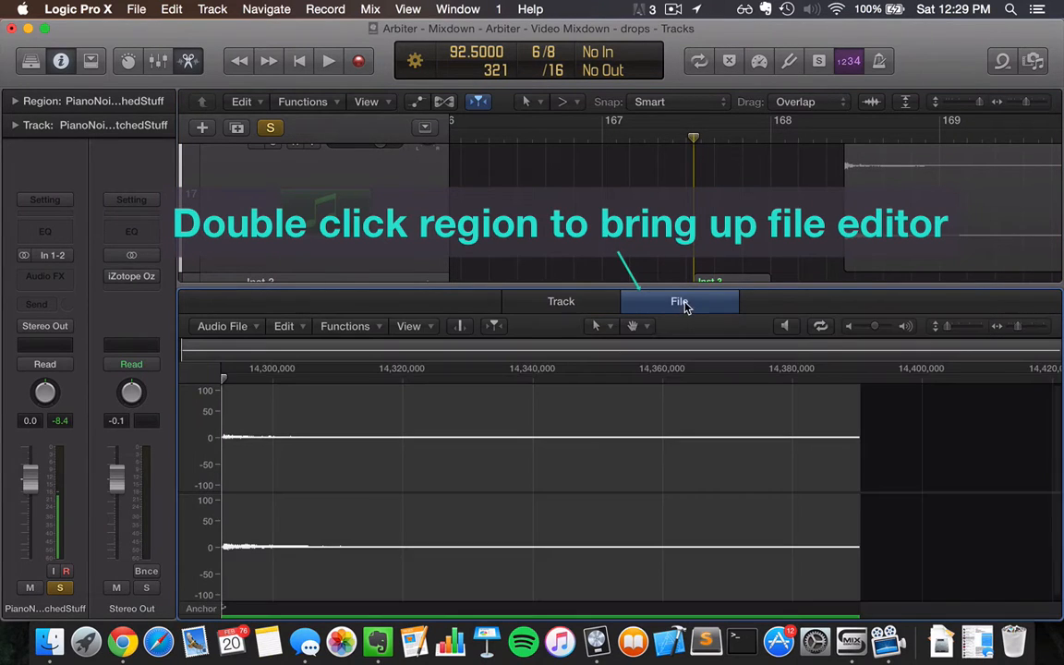
{"action": "left_click", "coordinate": [344, 325]}
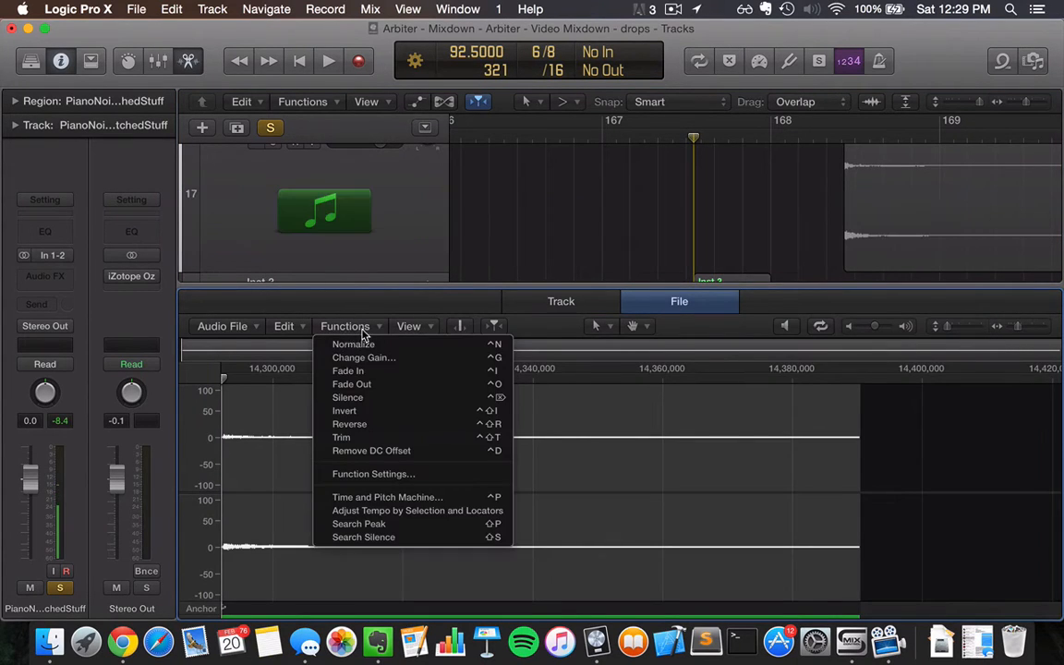
{"action": "left_click", "coordinate": [365, 425]}
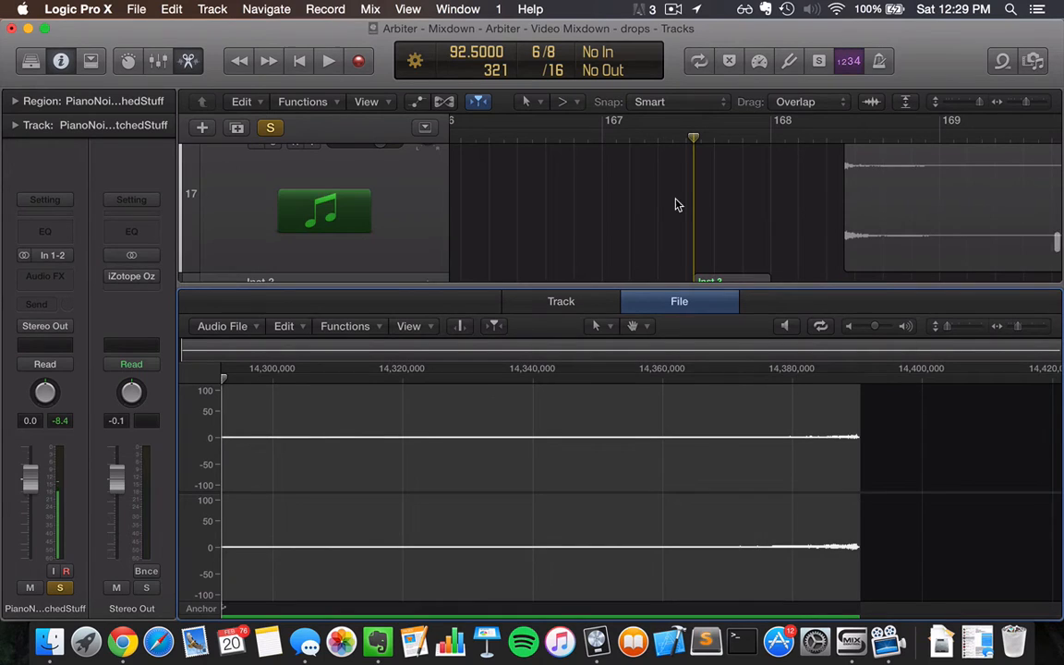
Play back the reversed PianoNoisePitchedStuff region and return the playhead to the region's start
{"action": "scroll", "coordinate": [675, 204], "scroll_direction": "down", "scroll_amount": 5}
{"action": "key", "text": "space"}
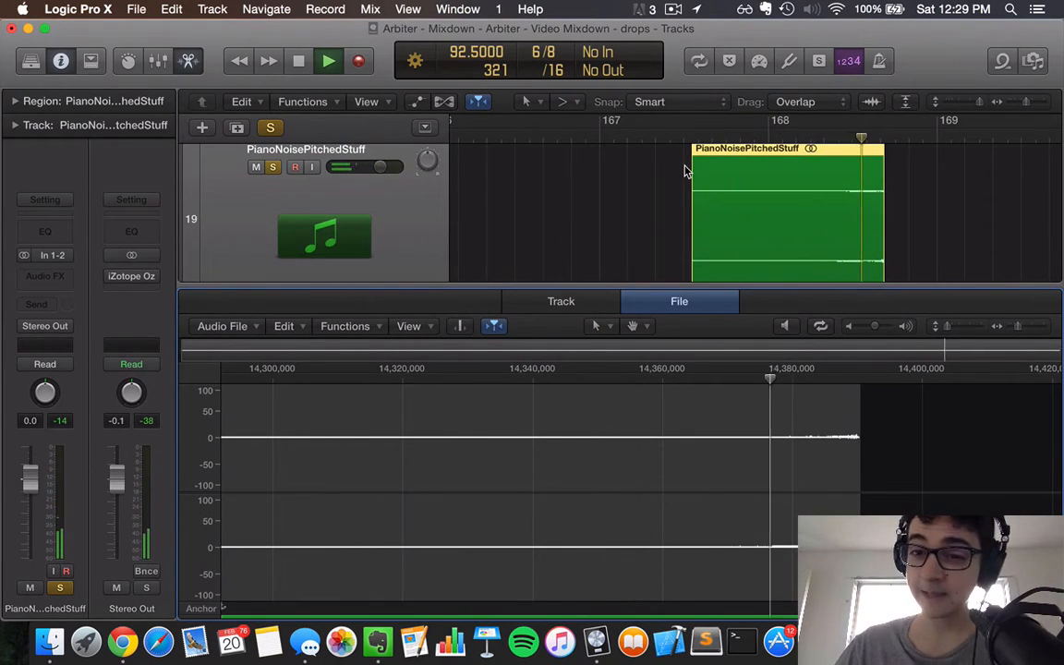
{"action": "key", "text": "space"}
{"action": "left_click_drag", "start_coordinate": [699, 136], "coordinate": [693, 136]}
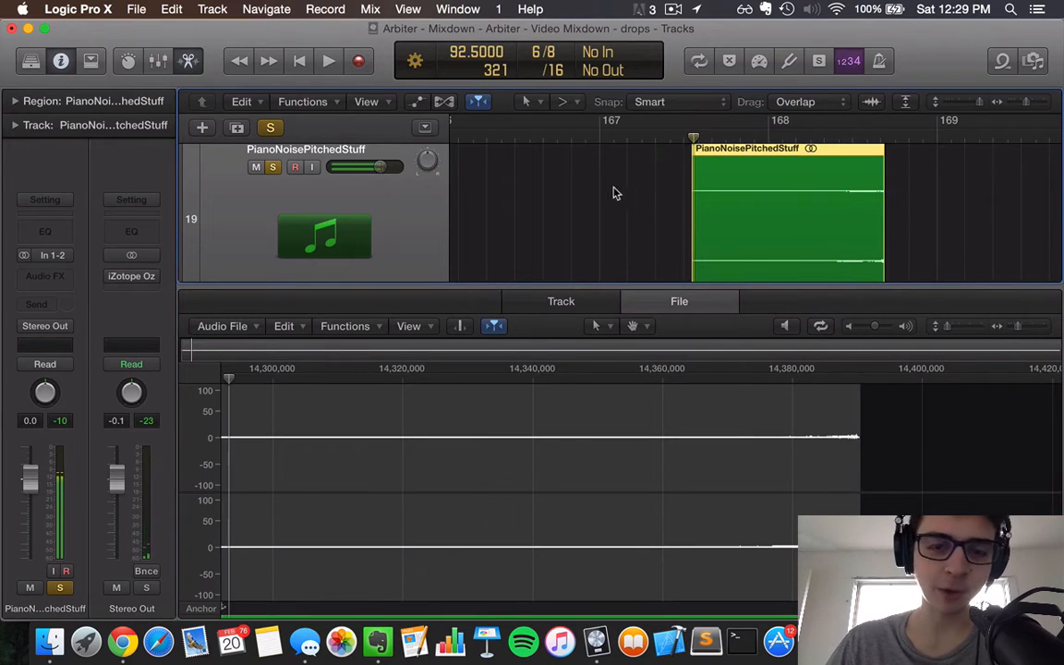
Close the audio editor and add a new track with duplicate settings below PianoNoisePitchedStuff
{"action": "scroll", "coordinate": [605, 192], "scroll_direction": "down", "scroll_amount": 3}
{"action": "scroll", "coordinate": [628, 208], "scroll_direction": "up", "scroll_amount": 2}
{"action": "scroll", "coordinate": [628, 207], "scroll_direction": "right", "scroll_amount": 2}
{"action": "key", "text": "e"}
{"action": "scroll", "coordinate": [608, 247], "scroll_direction": "up", "scroll_amount": 1}
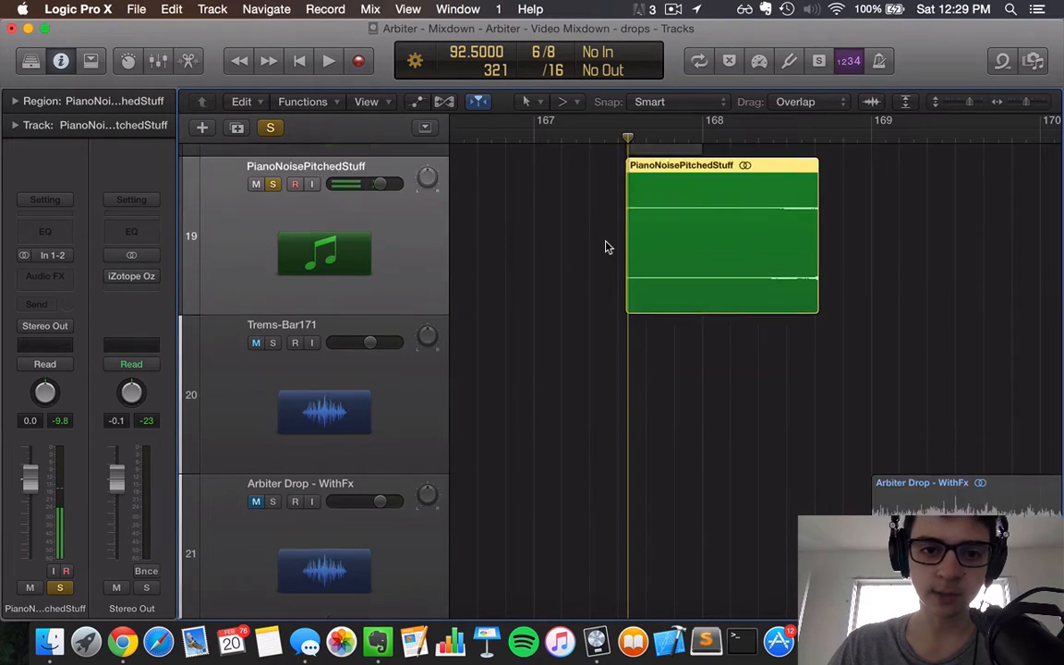
{"action": "scroll", "coordinate": [608, 246], "scroll_direction": "up", "scroll_amount": 1}
{"action": "key", "text": "super+d"}
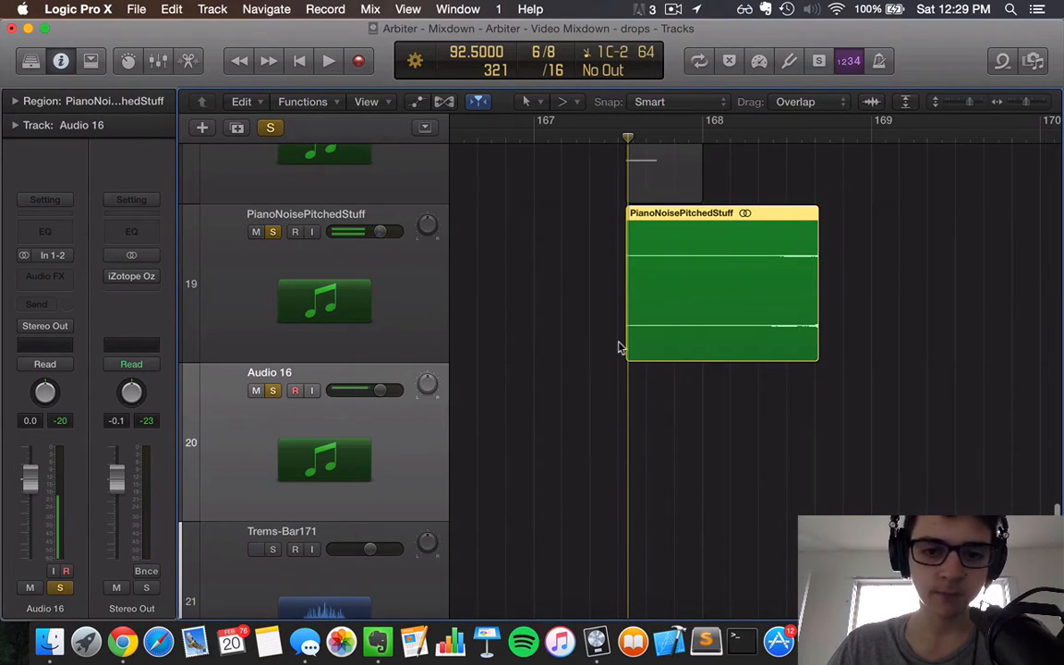
Copy the reversed PianoNoisePitchedStuff region onto the soloed Audio 16 track, aligned with the original
{"action": "left_click", "coordinate": [636, 391]}
{"action": "left_click", "coordinate": [689, 304]}
{"action": "mouse_move", "coordinate": [689, 303]}
{"action": "left_mouse_down"}
{"action": "mouse_move", "coordinate": [688, 374]}
{"action": "mouse_move", "coordinate": [688, 327]}
{"action": "left_mouse_up"}
{"action": "left_click", "coordinate": [570, 348]}
{"action": "left_click", "coordinate": [667, 403]}
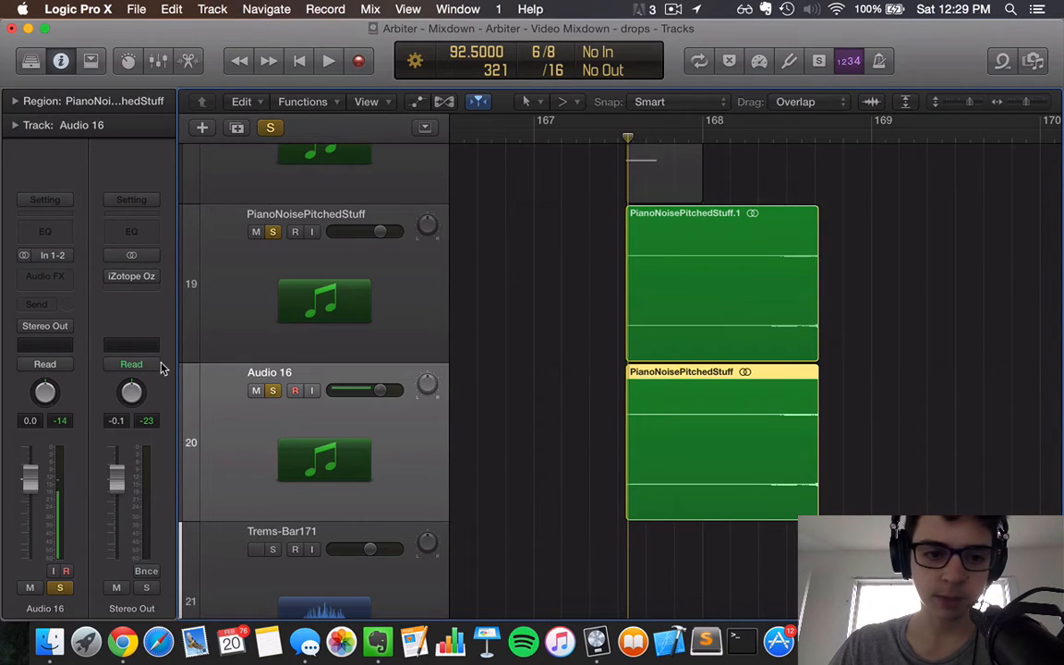
Insert a stereo Pitch Correction effect on the Audio 16 track and close its window
{"action": "left_click", "coordinate": [50, 275]}
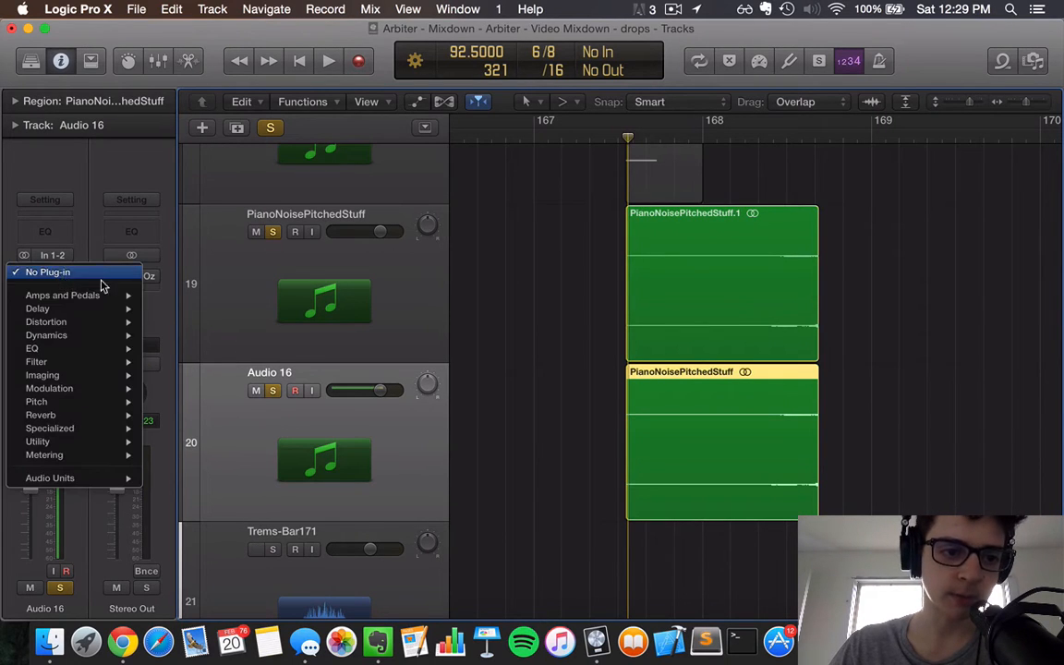
{"action": "mouse_move", "coordinate": [83, 388]}
{"action": "mouse_move", "coordinate": [220, 402]}
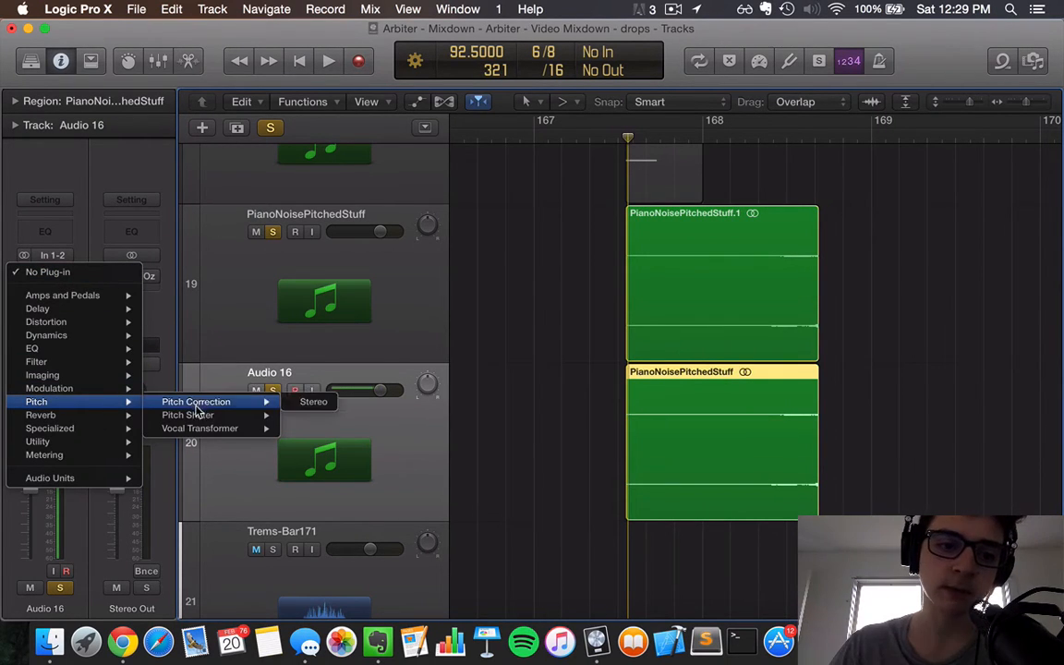
{"action": "left_click", "coordinate": [314, 402]}
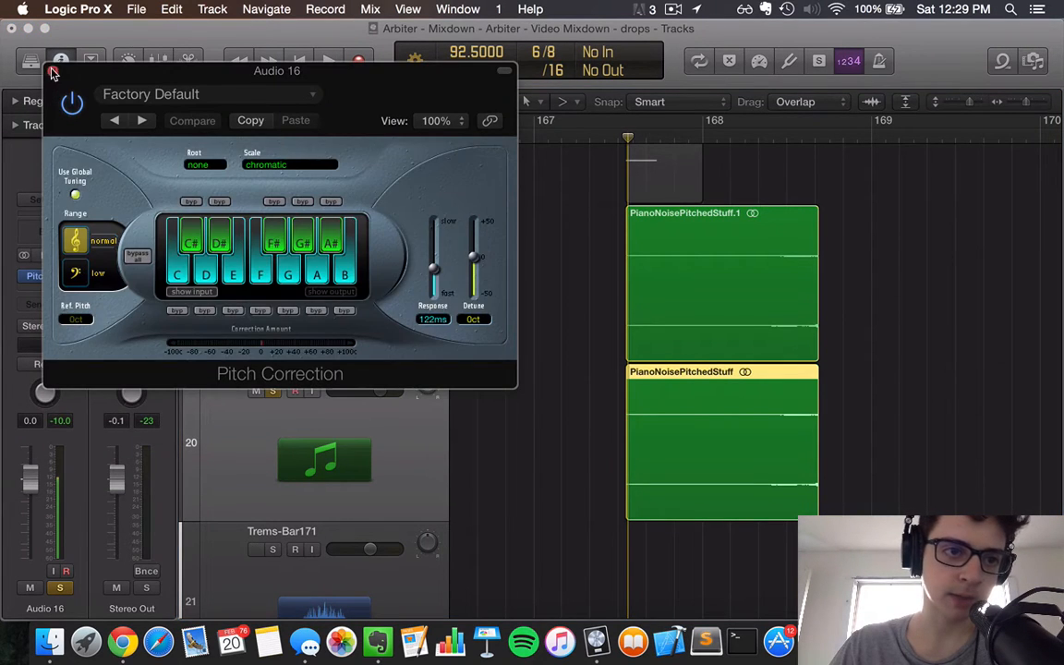
{"action": "left_click", "coordinate": [53, 72]}
Add a stereo Pitch Shifter to Audio 16, set to 2 semitones with the mix at 100%
{"action": "left_click", "coordinate": [72, 276]}
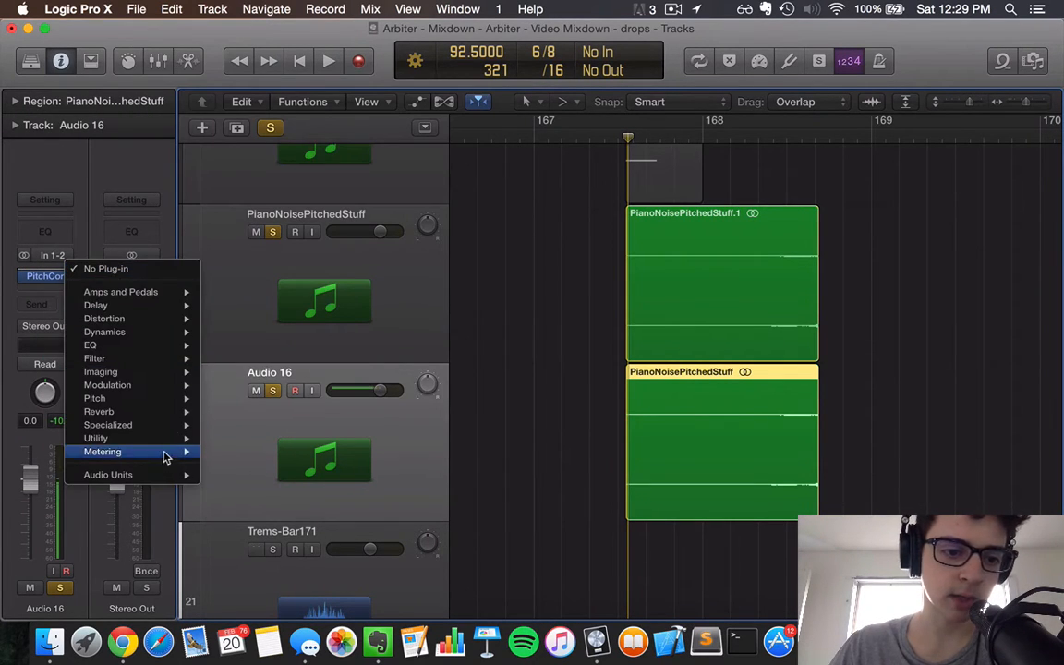
{"action": "mouse_move", "coordinate": [171, 399]}
{"action": "mouse_move", "coordinate": [284, 412]}
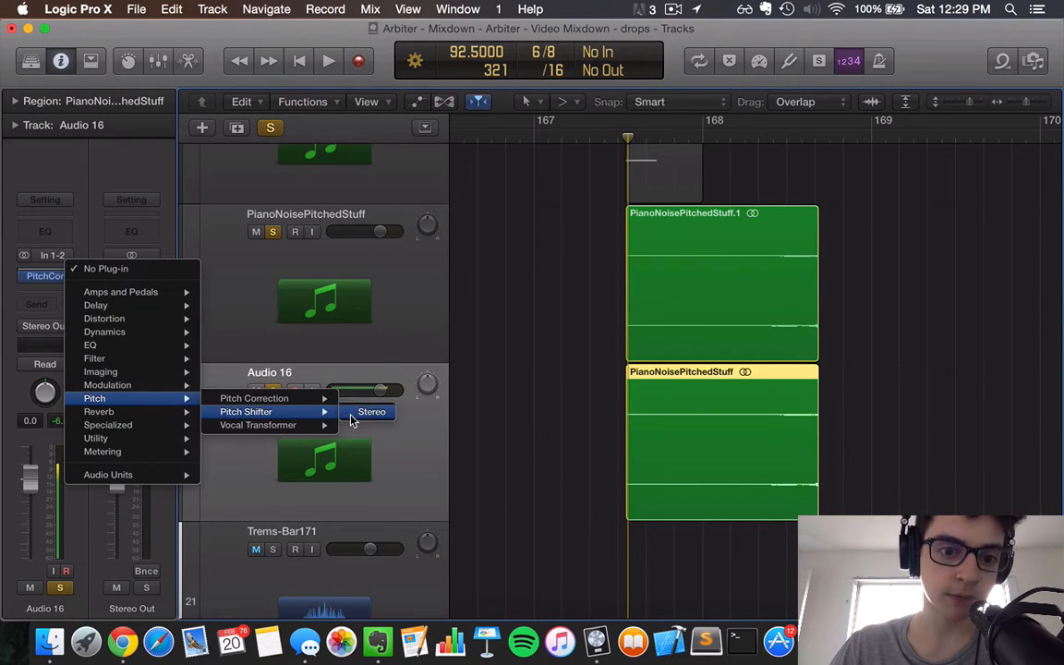
{"action": "left_click", "coordinate": [354, 413]}
{"action": "left_click_drag", "start_coordinate": [151, 170], "coordinate": [158, 175]}
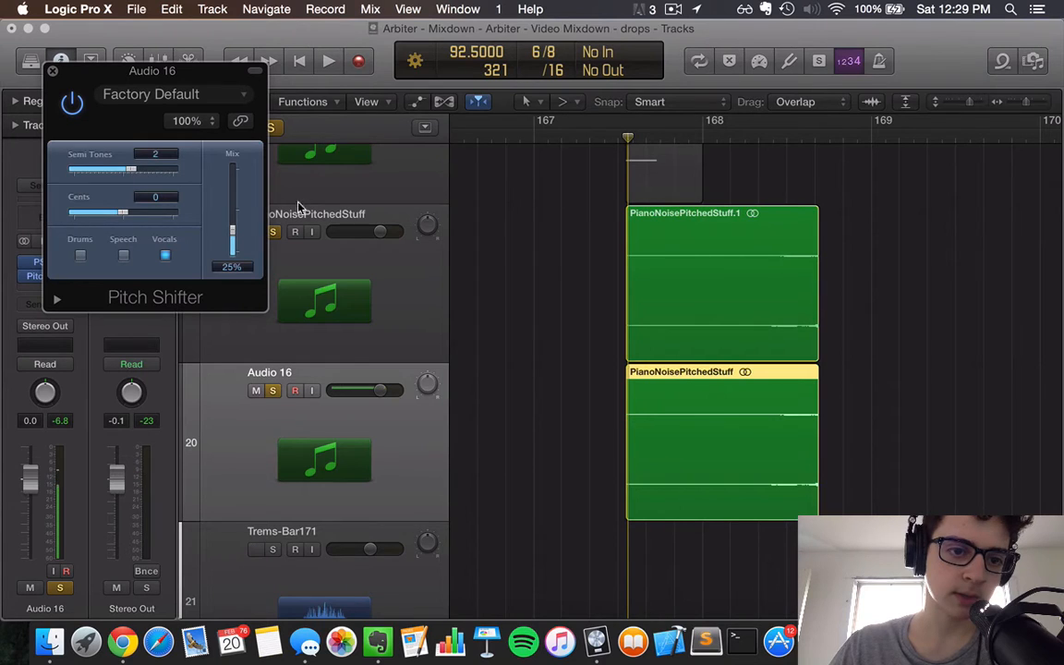
{"action": "left_click_drag", "start_coordinate": [232, 228], "coordinate": [229, 46]}
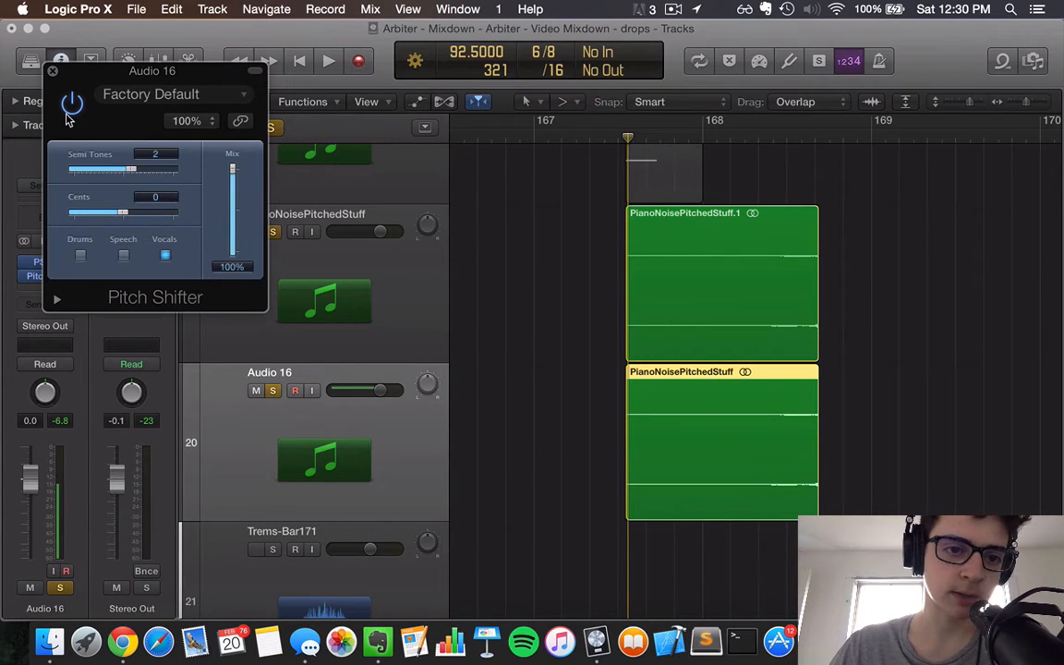
{"action": "left_click", "coordinate": [53, 70]}
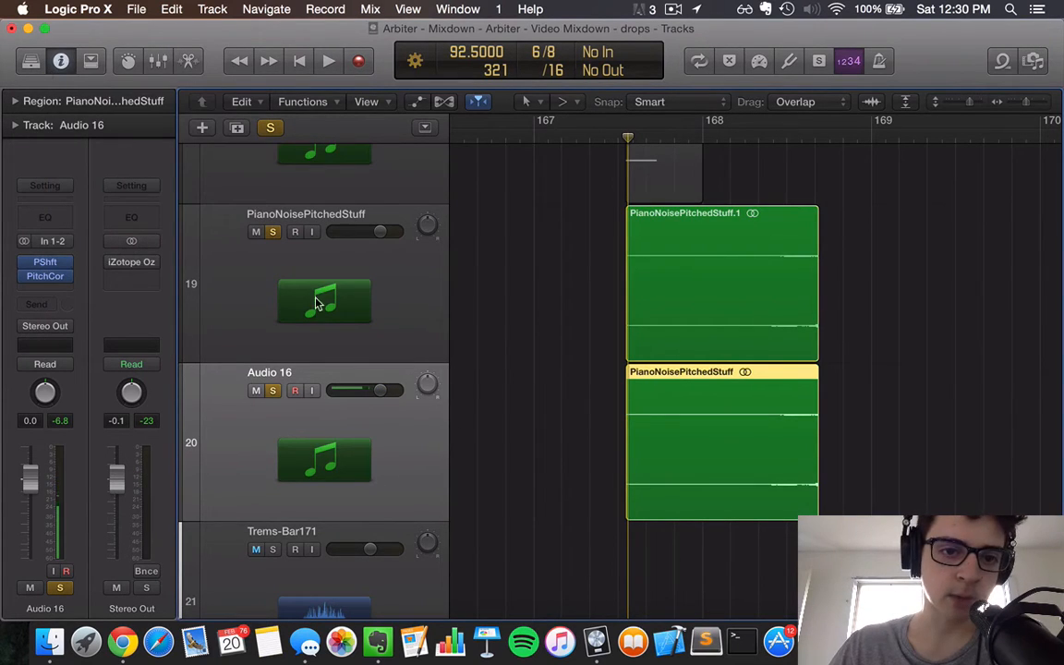
Play the original and pitch-shifted reversed regions together to hear the layered effect
{"action": "key", "text": "space"}
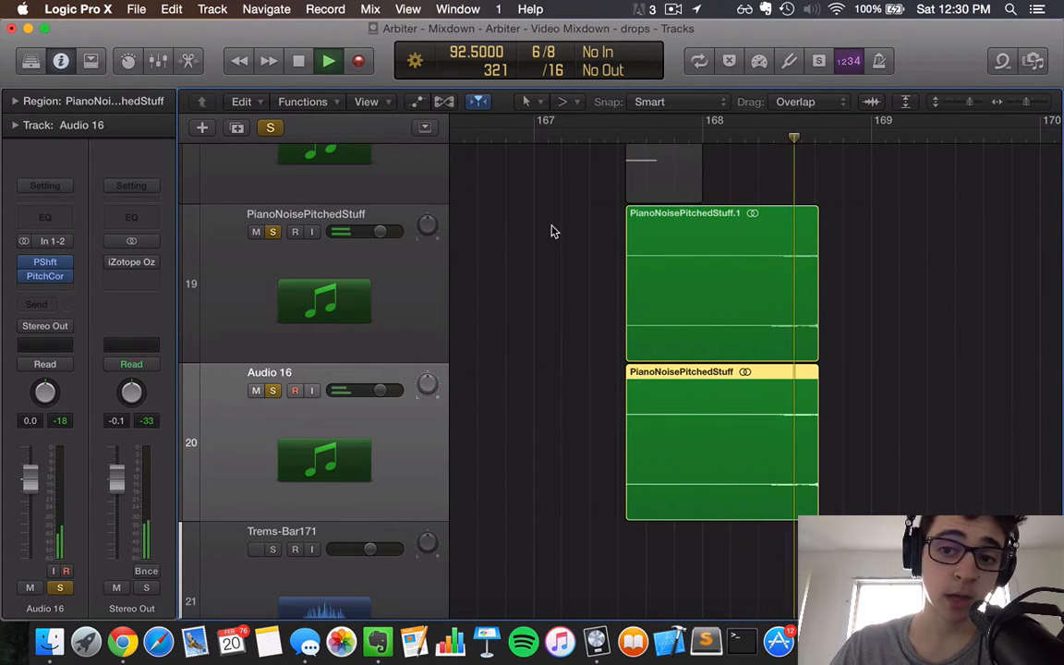
{"action": "key", "text": "space"}
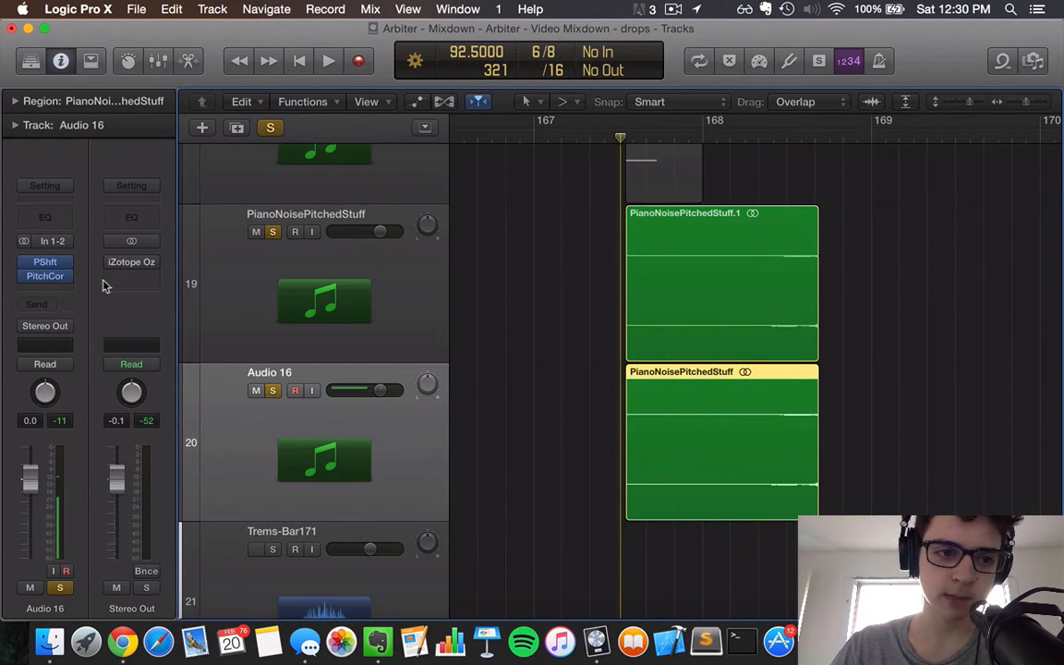
Bounce both reversed piano regions together in place to a new track named PianoNoiseCombined, leaving the source regions
{"action": "left_click", "coordinate": [695, 306], "text": "shift"}
{"action": "right_click", "coordinate": [695, 307]}
{"action": "left_click", "coordinate": [765, 309]}
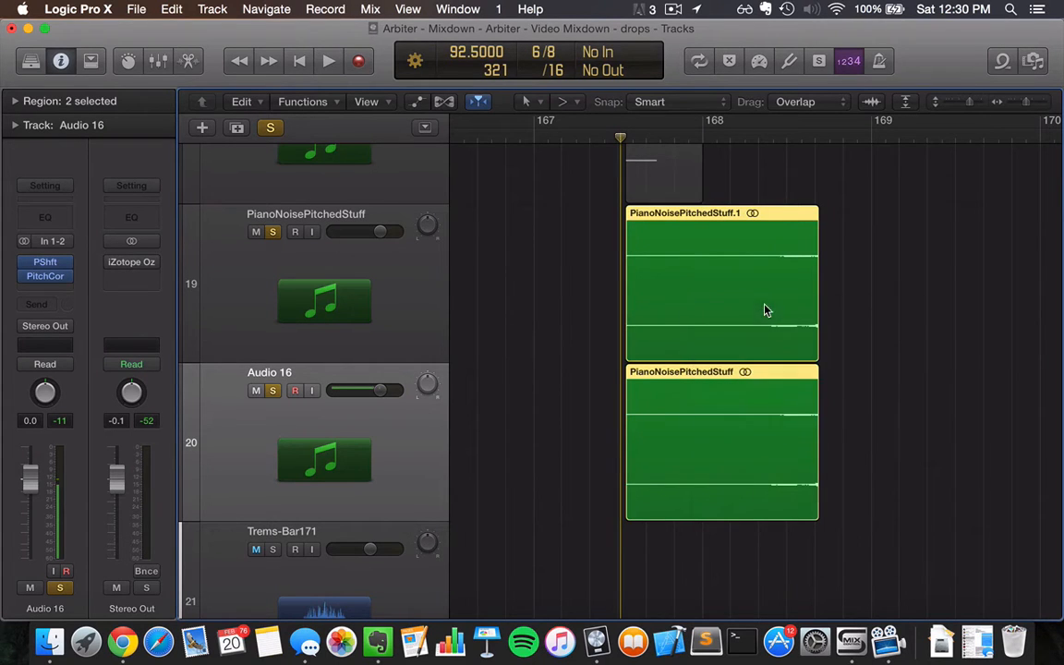
{"action": "type", "text": "PianoNoiseCombined"}
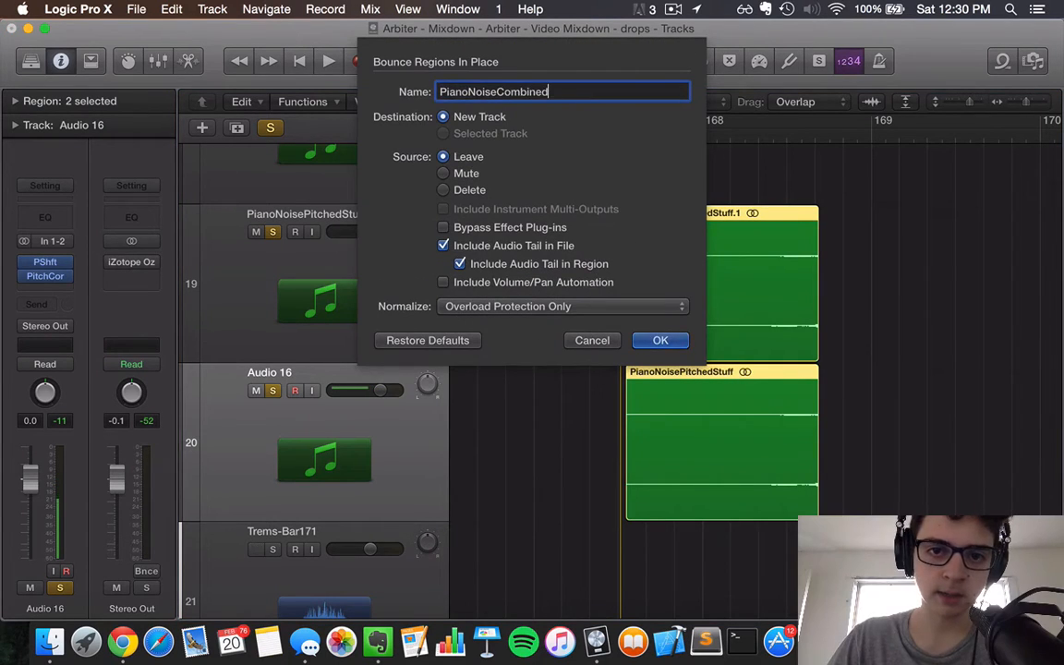
{"action": "key", "text": "Return"}
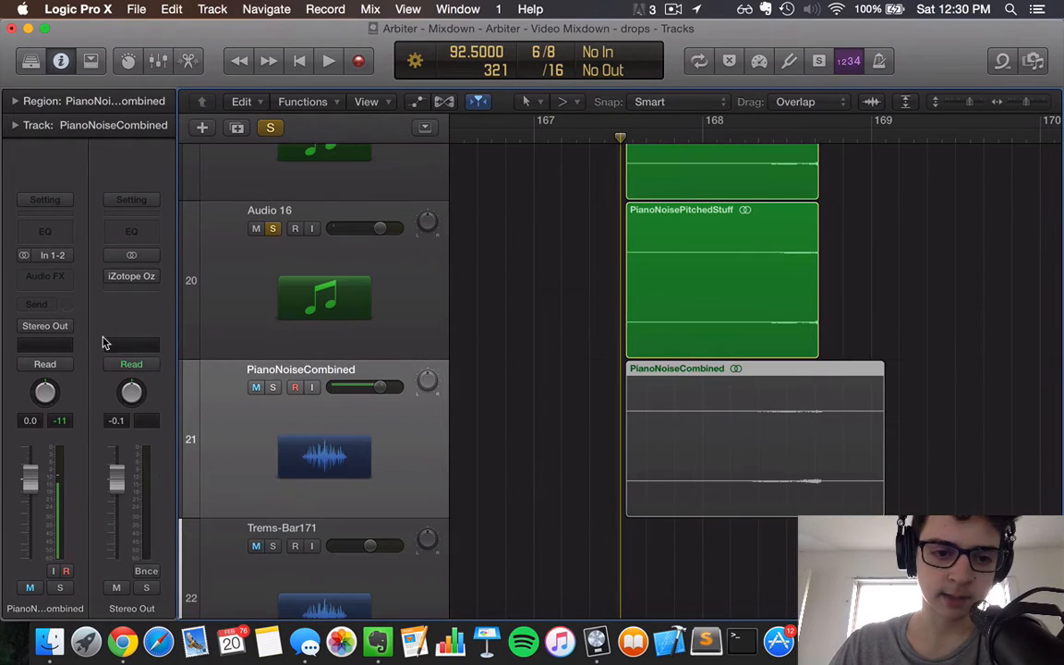
Insert a Compressor on the PianoNoiseCombined track with the threshold lowered to about -30 dB and a very short attack
{"action": "left_click", "coordinate": [45, 275]}
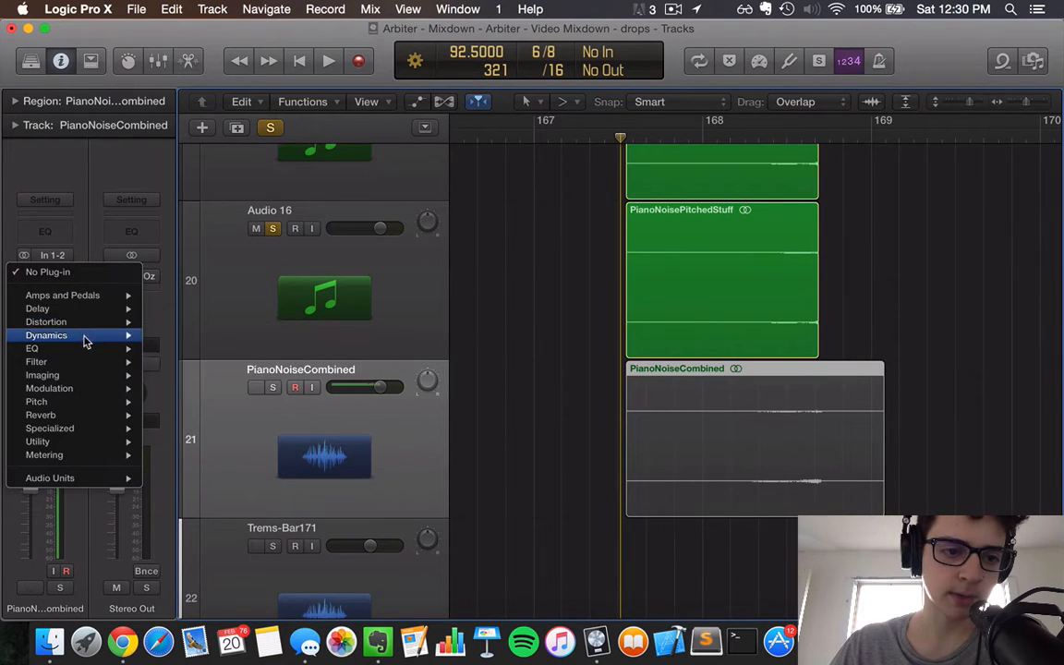
{"action": "left_click", "coordinate": [351, 349]}
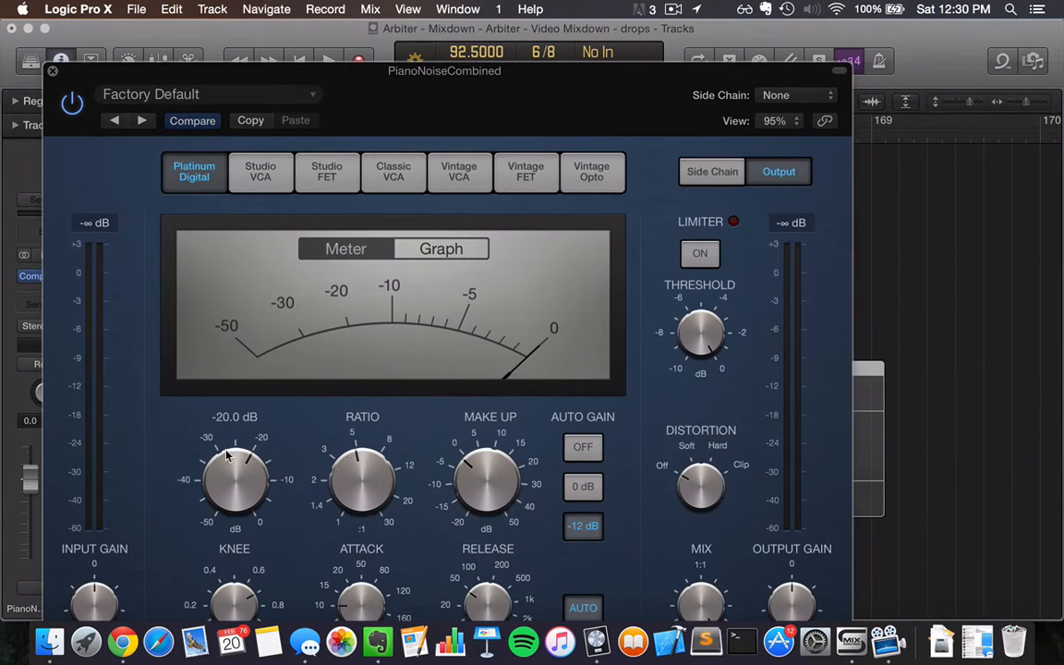
{"action": "left_click_drag", "start_coordinate": [224, 450], "coordinate": [236, 524]}
{"action": "left_click_drag", "start_coordinate": [356, 72], "coordinate": [348, 35]}
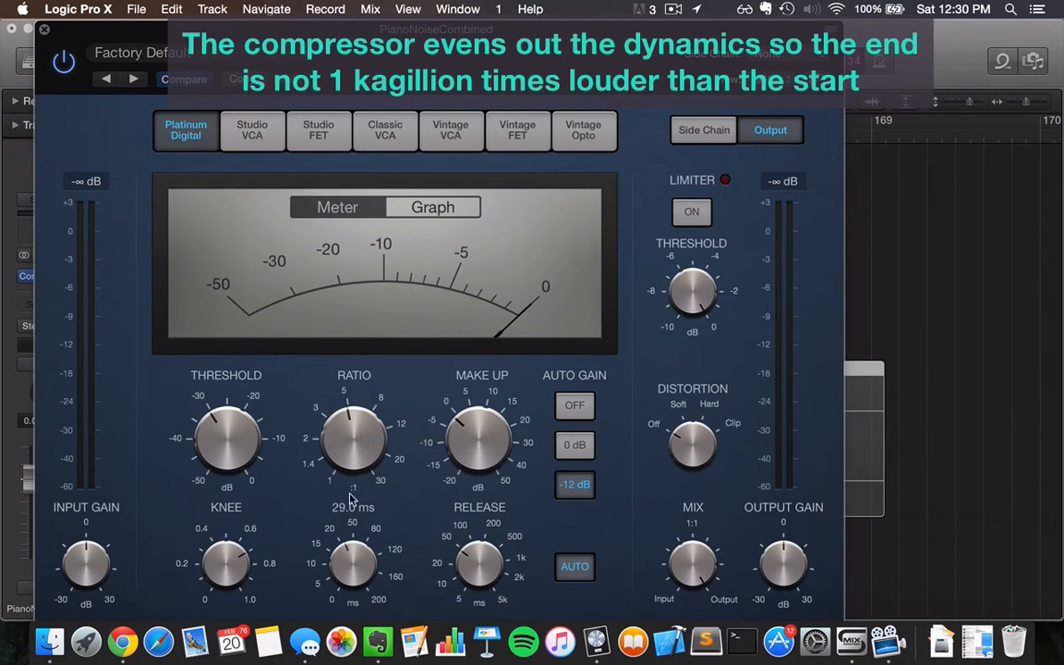
{"action": "mouse_move", "coordinate": [478, 565]}
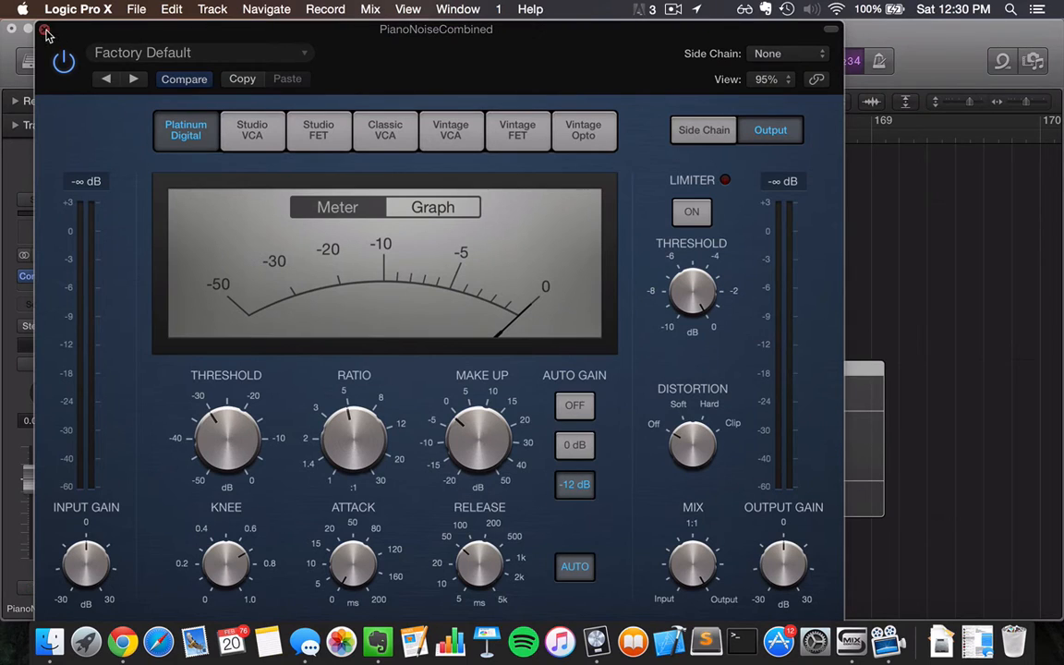
Play the compressed PianoNoiseCombined region soloed, return the playhead to its start and hide the Compressor window
{"action": "left_click_drag", "start_coordinate": [414, 30], "coordinate": [268, 32]}
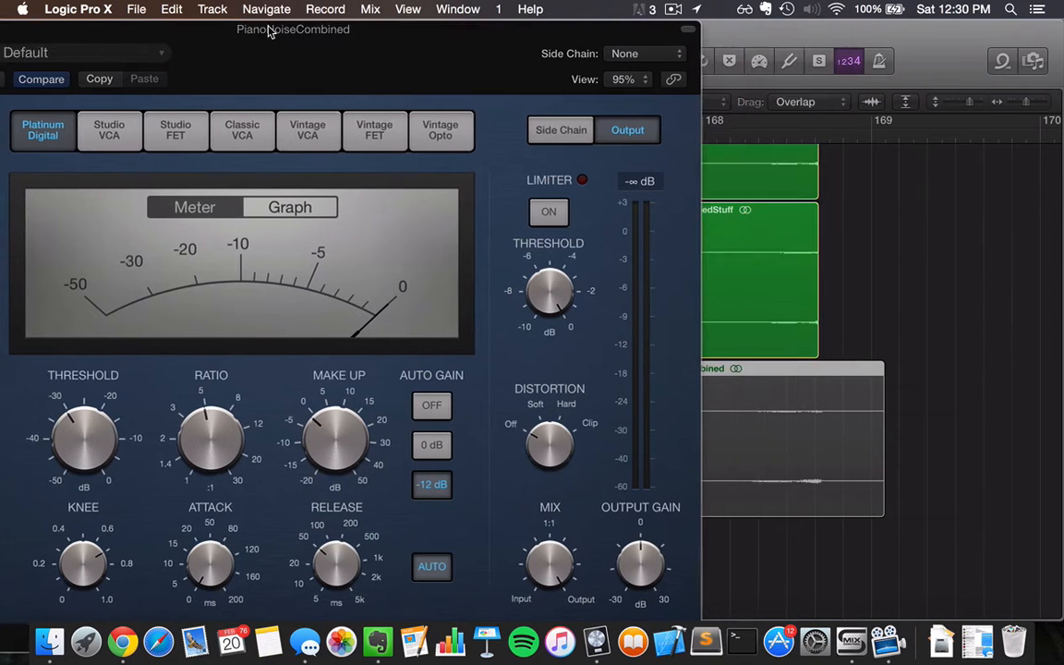
{"action": "scroll", "coordinate": [839, 236], "scroll_direction": "left", "scroll_amount": 3}
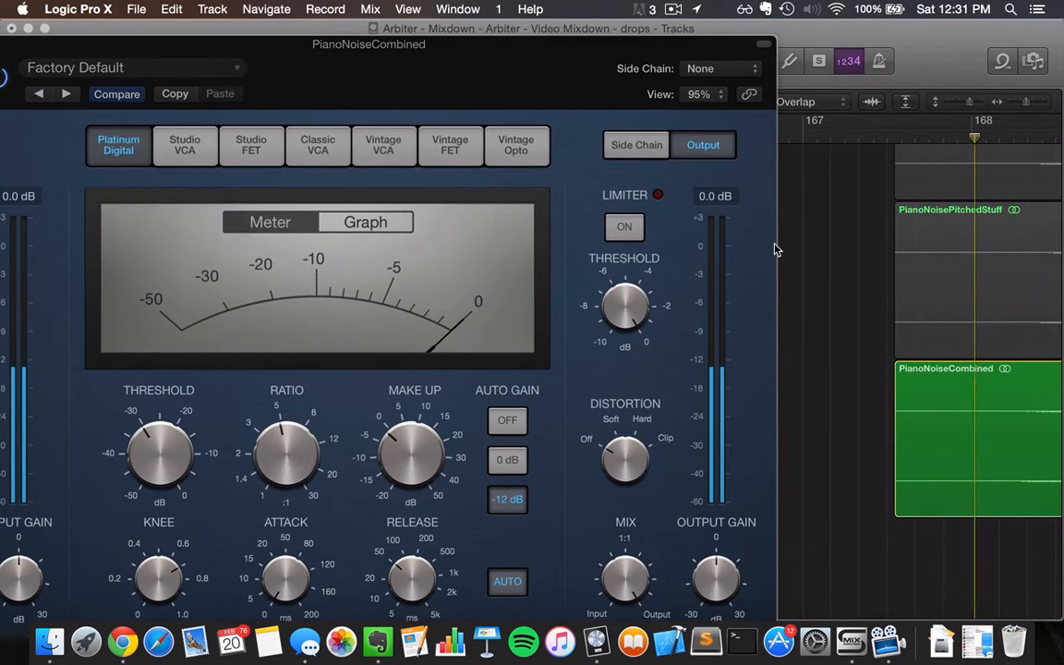
{"action": "scroll", "coordinate": [828, 269], "scroll_direction": "right", "scroll_amount": 8}
{"action": "scroll", "coordinate": [828, 269], "scroll_direction": "left", "scroll_amount": 3}
{"action": "scroll", "coordinate": [828, 265], "scroll_direction": "left", "scroll_amount": 5}
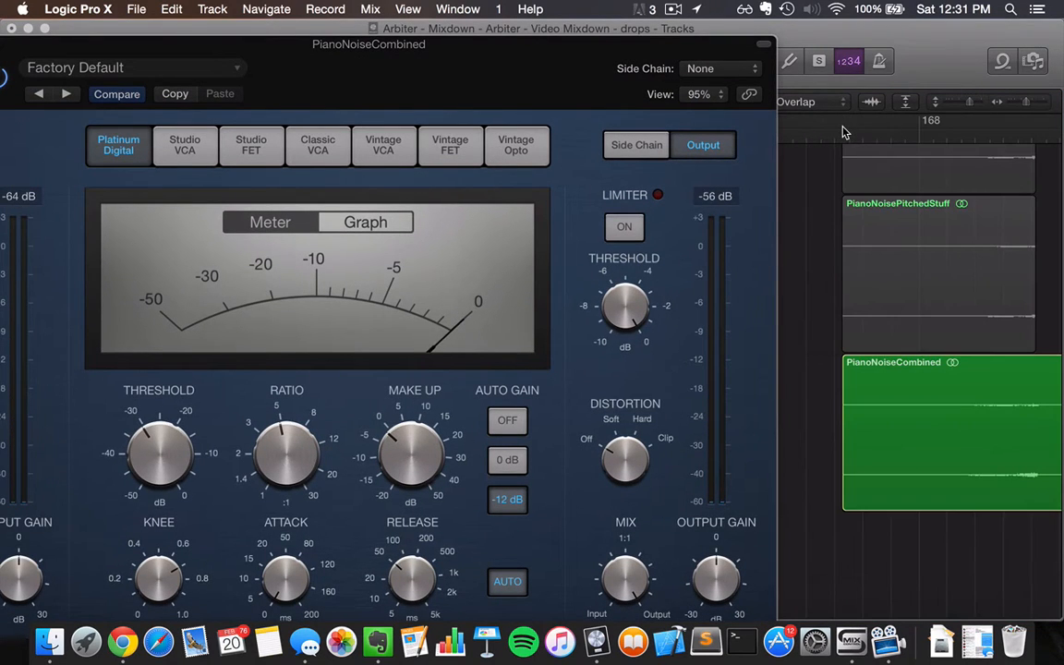
{"action": "left_click", "coordinate": [843, 128]}
{"action": "key", "text": "v"}
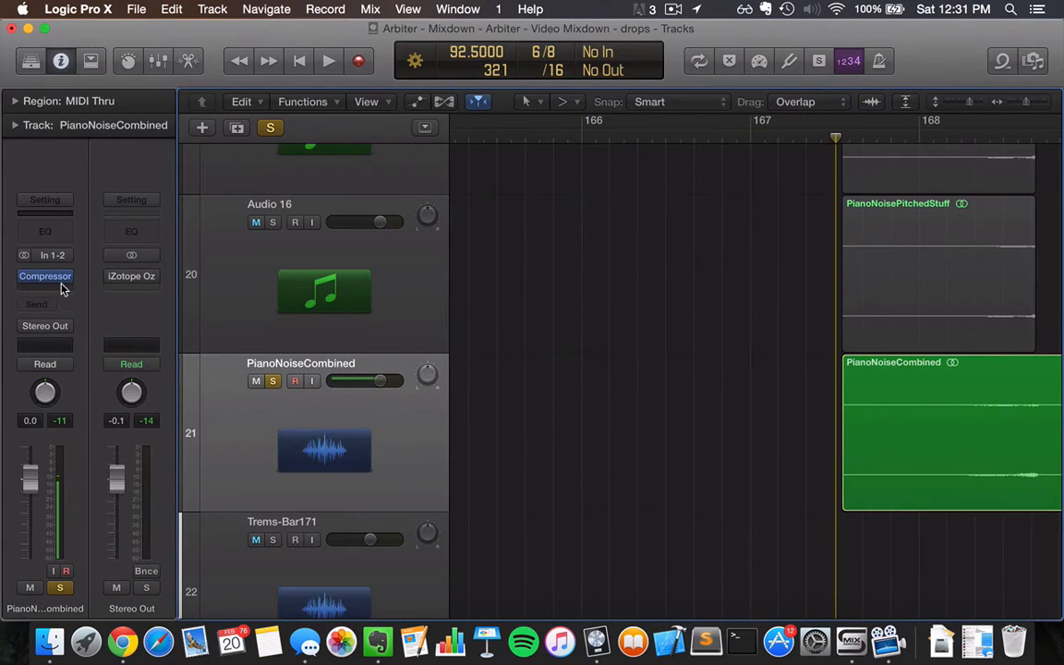
Add a stereo Space Designer reverb to PianoNoiseCombined with the 03.7s Dark Concert Hall preset and close its window
{"action": "left_click", "coordinate": [63, 287]}
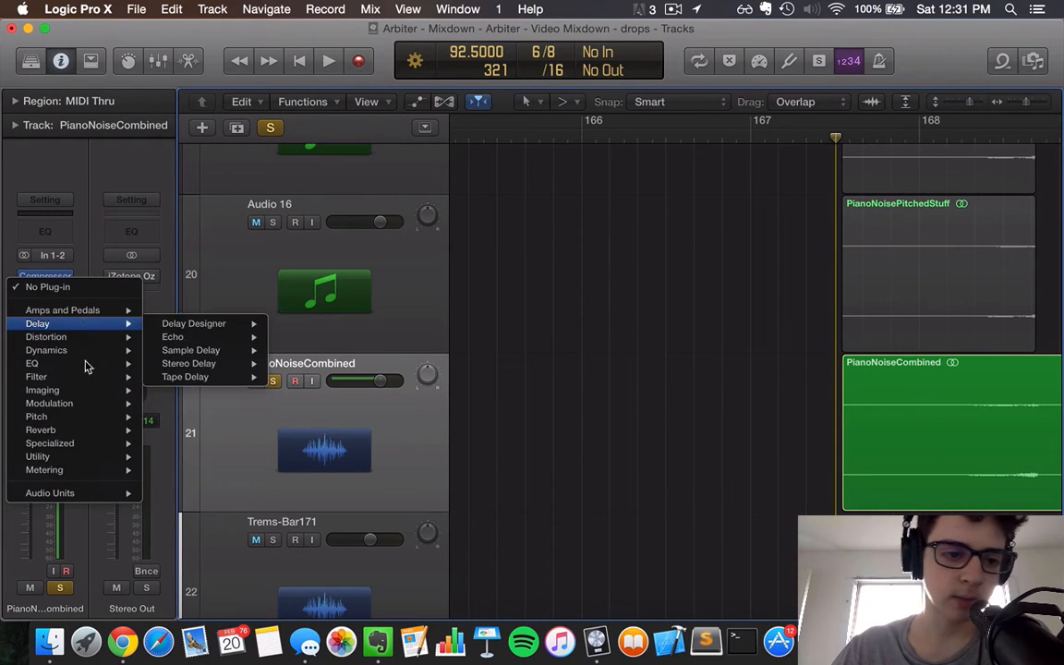
{"action": "mouse_move", "coordinate": [81, 430]}
{"action": "mouse_move", "coordinate": [245, 470]}
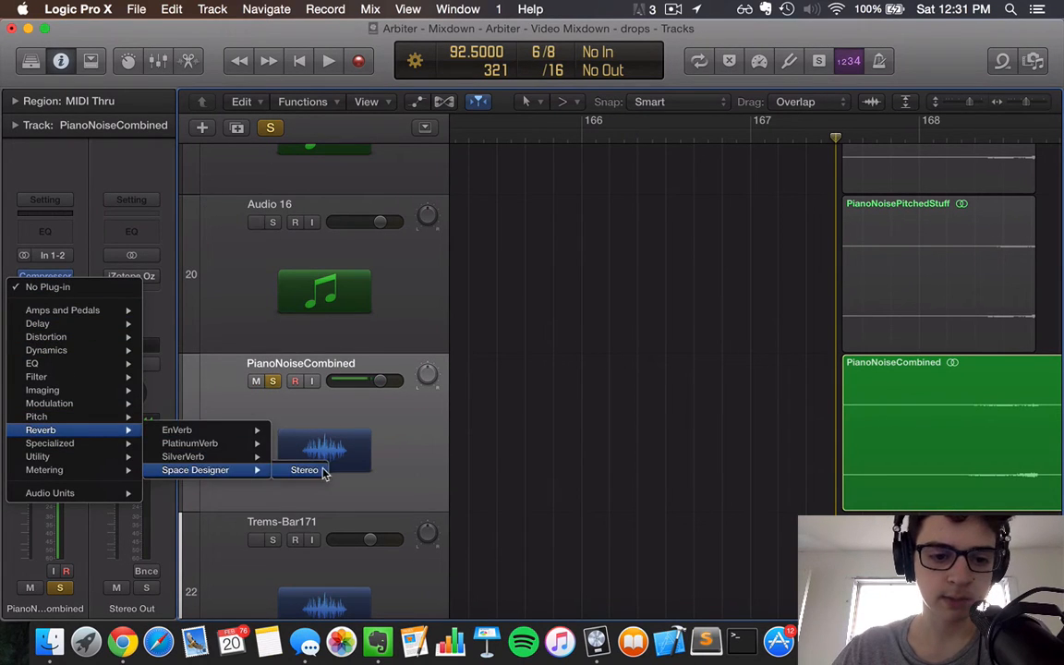
{"action": "left_click", "coordinate": [322, 471]}
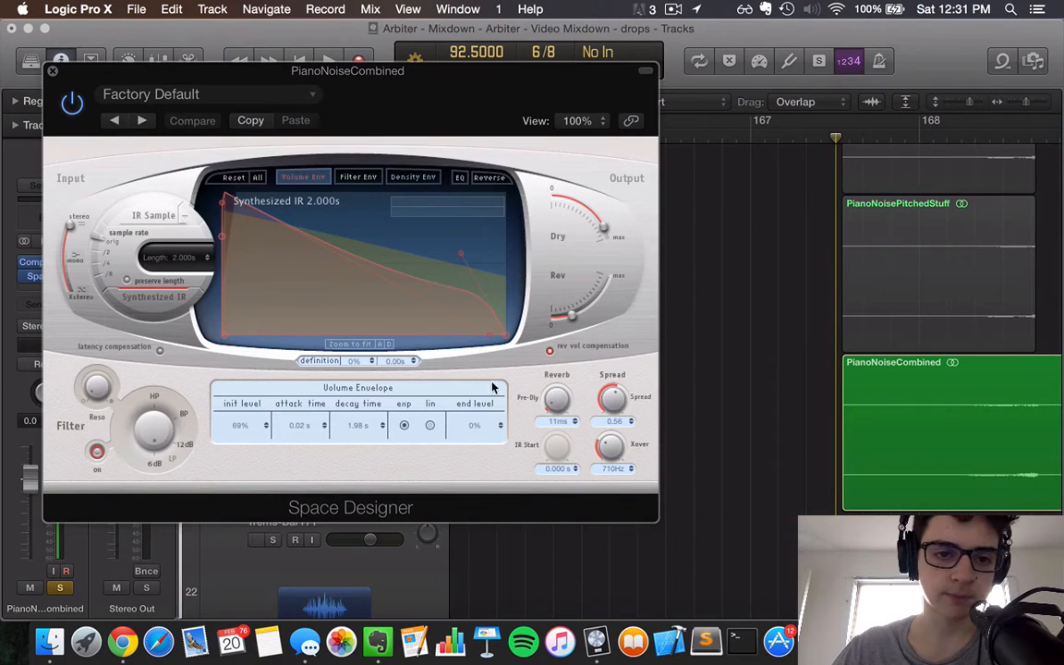
{"action": "left_click", "coordinate": [266, 89]}
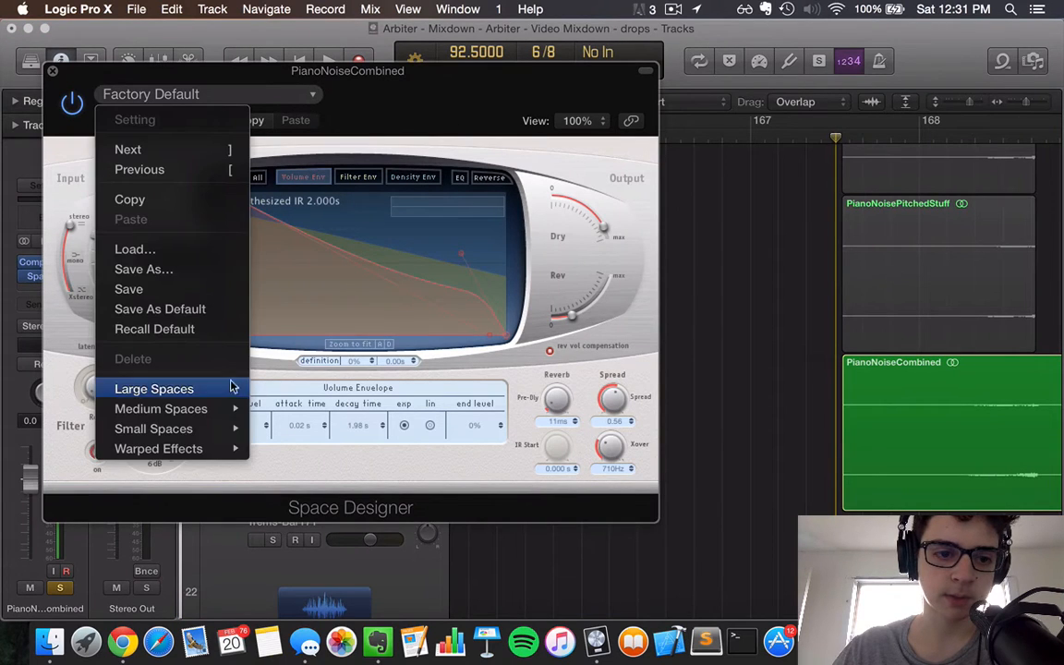
{"action": "mouse_move", "coordinate": [221, 389]}
{"action": "mouse_move", "coordinate": [283, 408]}
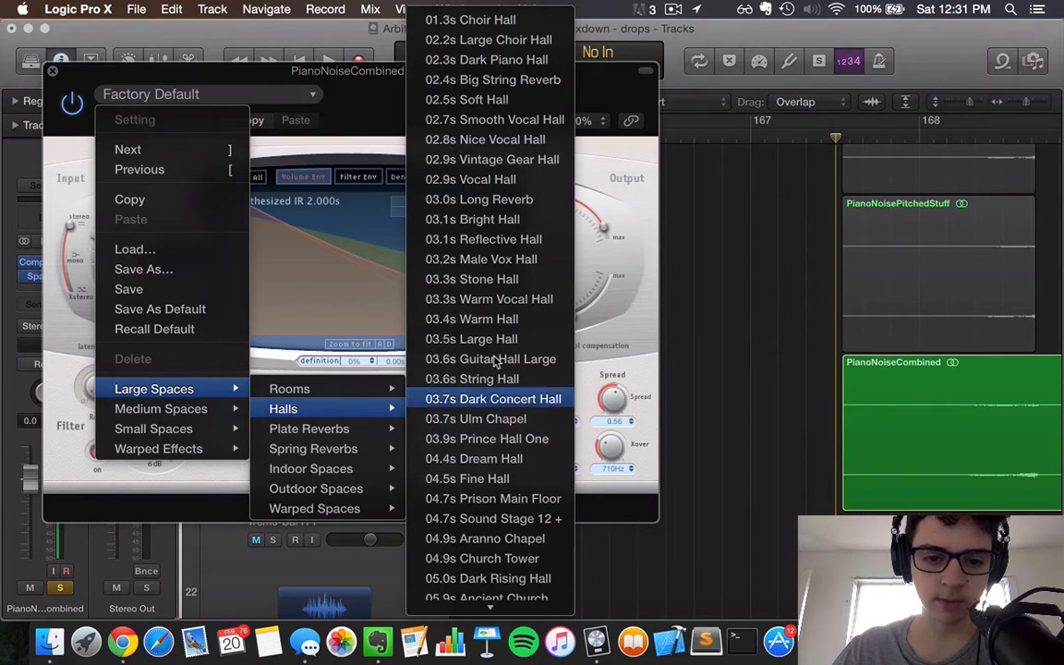
{"action": "left_click", "coordinate": [506, 397]}
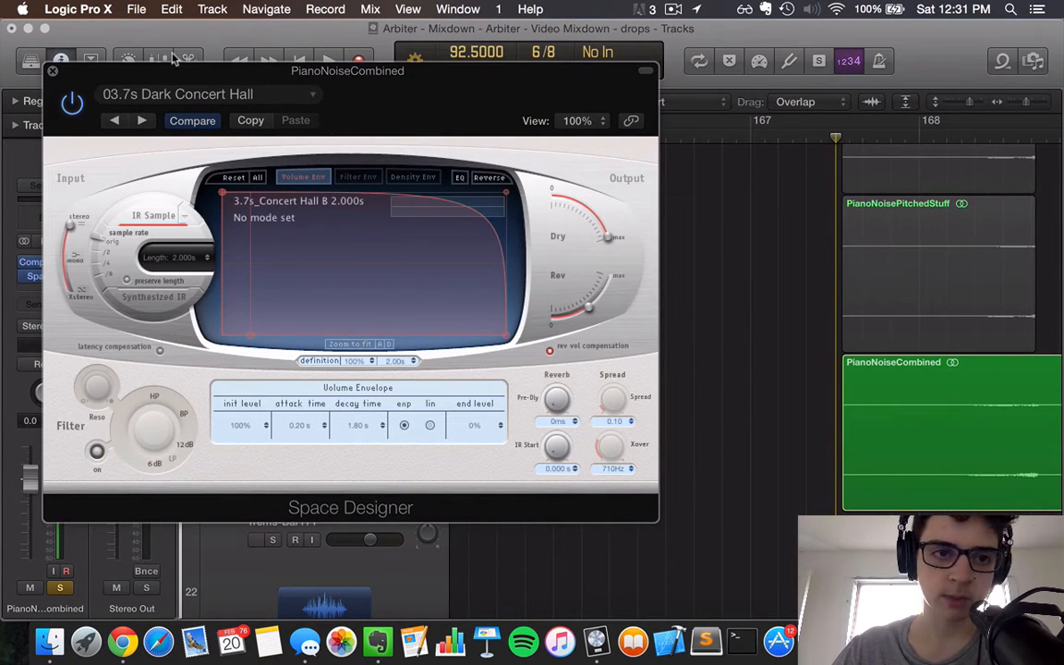
{"action": "left_click", "coordinate": [52, 69]}
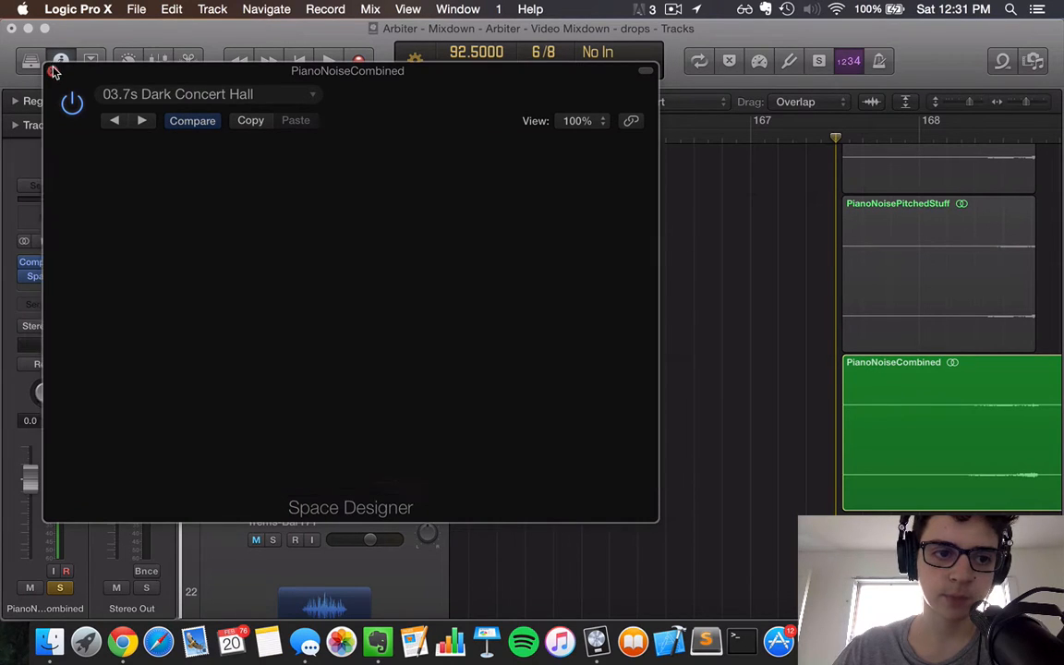
Play the PianoNoiseCombined region with its reverb and set the playhead back just before the region
{"action": "key", "text": "space"}
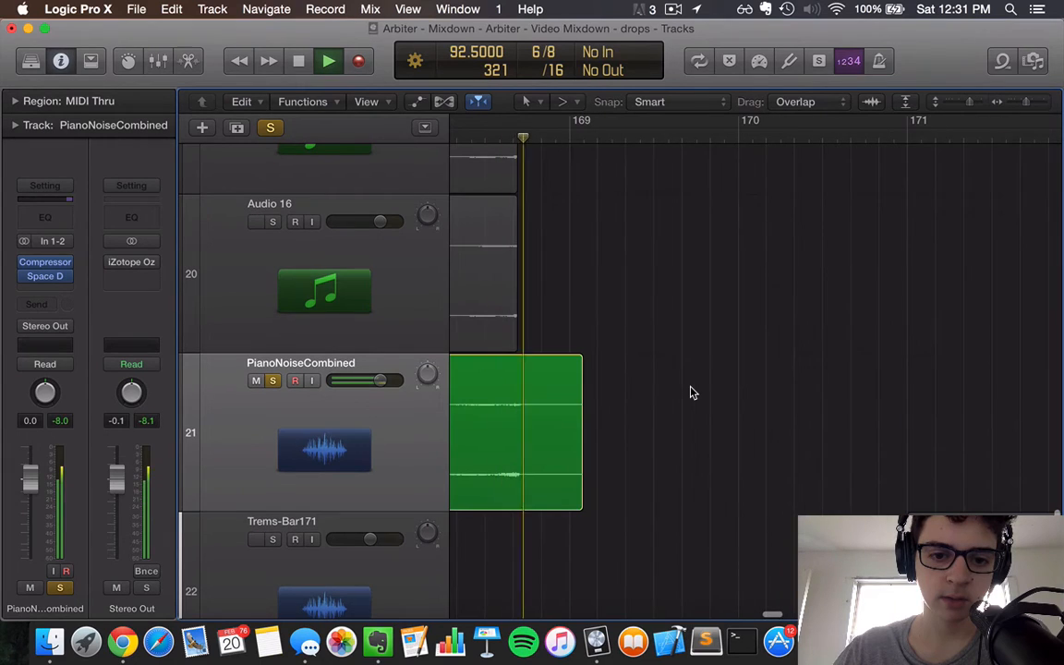
{"action": "key", "text": "space"}
{"action": "scroll", "coordinate": [631, 227], "scroll_direction": "left", "scroll_amount": 10}
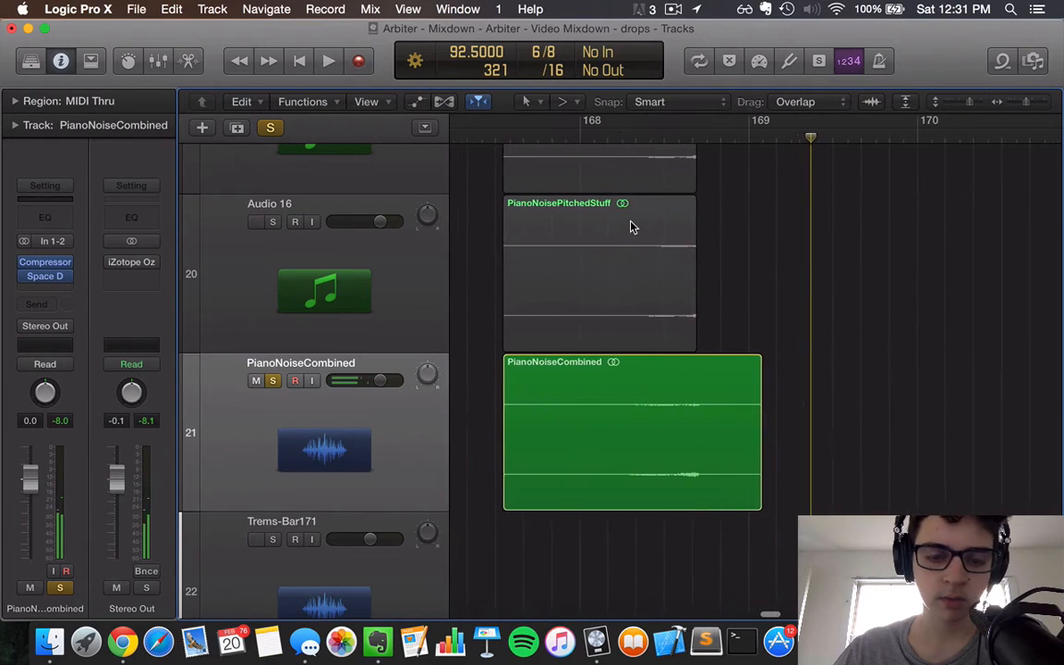
{"action": "left_click", "coordinate": [514, 139]}
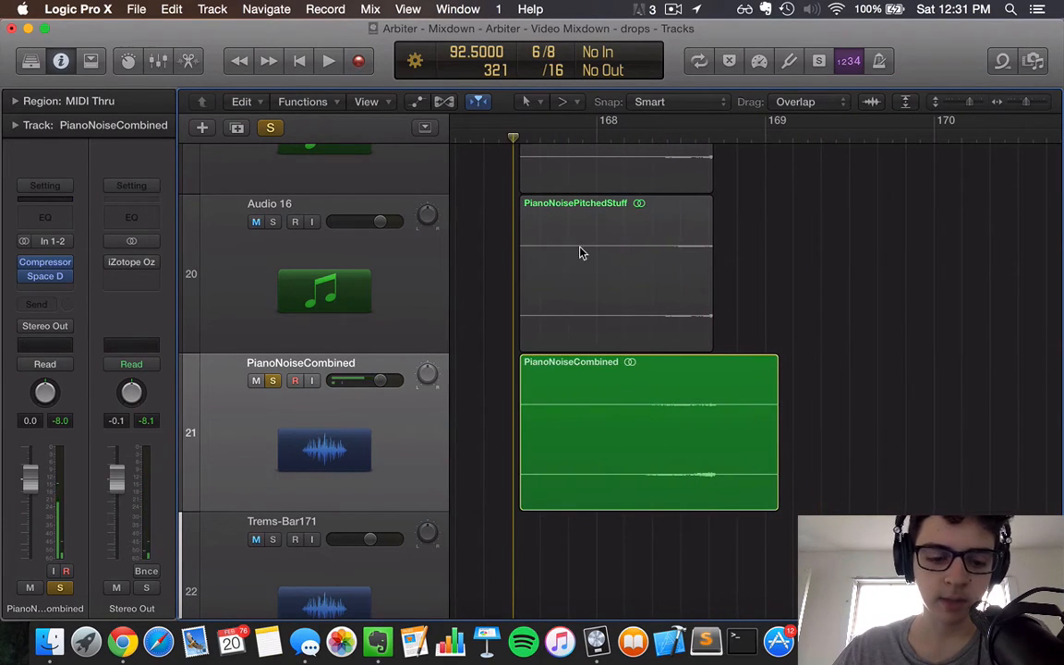
{"action": "key", "text": "a"}
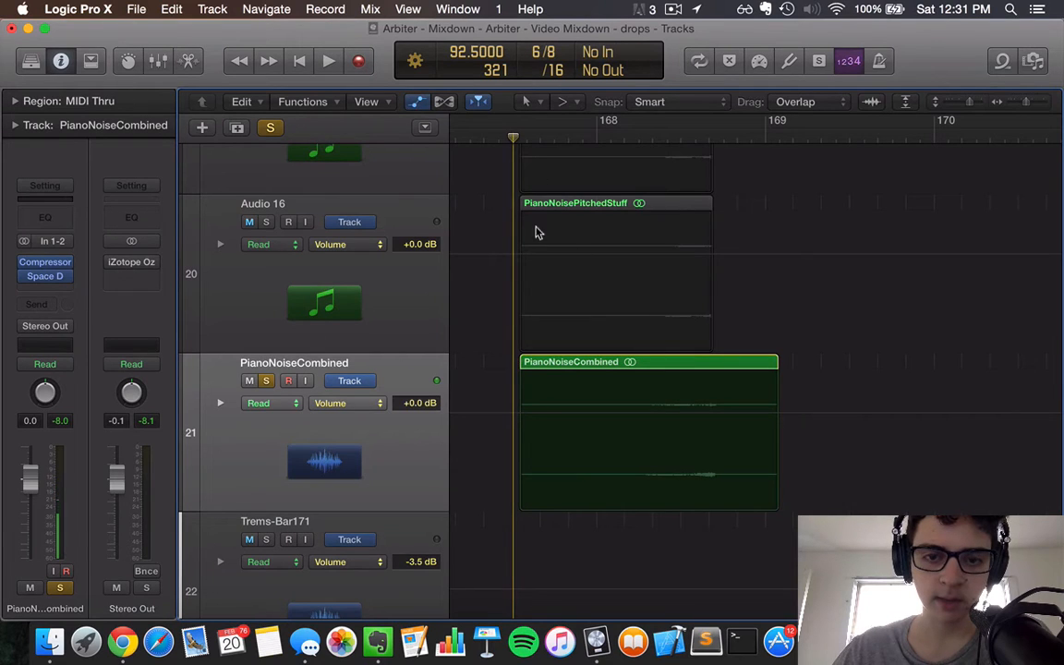
{"action": "key", "text": "a"}
Move the PianoNoiseCombined track to the top of the track list, above the song's mixdown tracks
{"action": "scroll", "coordinate": [639, 268], "scroll_direction": "up", "scroll_amount": 2}
{"action": "key", "text": "super+Left"}
{"action": "key", "text": "super+Left"}
{"action": "key", "text": "super+Left"}
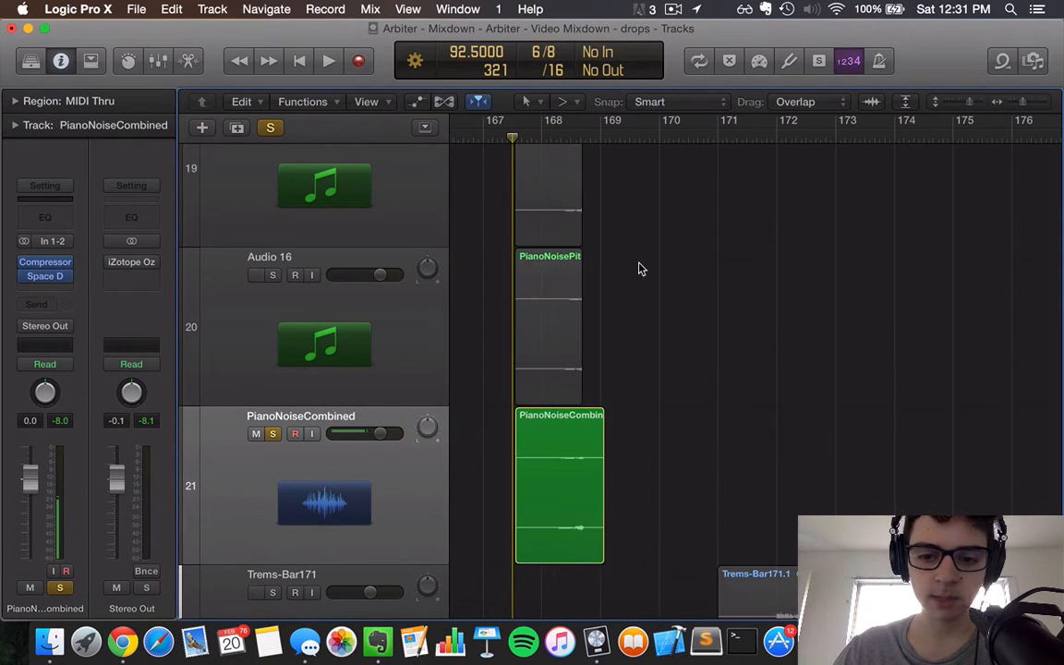
{"action": "key", "text": "super+Up"}
{"action": "key", "text": "super+Up"}
{"action": "key", "text": "super+Up"}
{"action": "key", "text": "super+Up"}
{"action": "key", "text": "super+Up"}
{"action": "key", "text": "super+Up"}
{"action": "key", "text": "super+Up"}
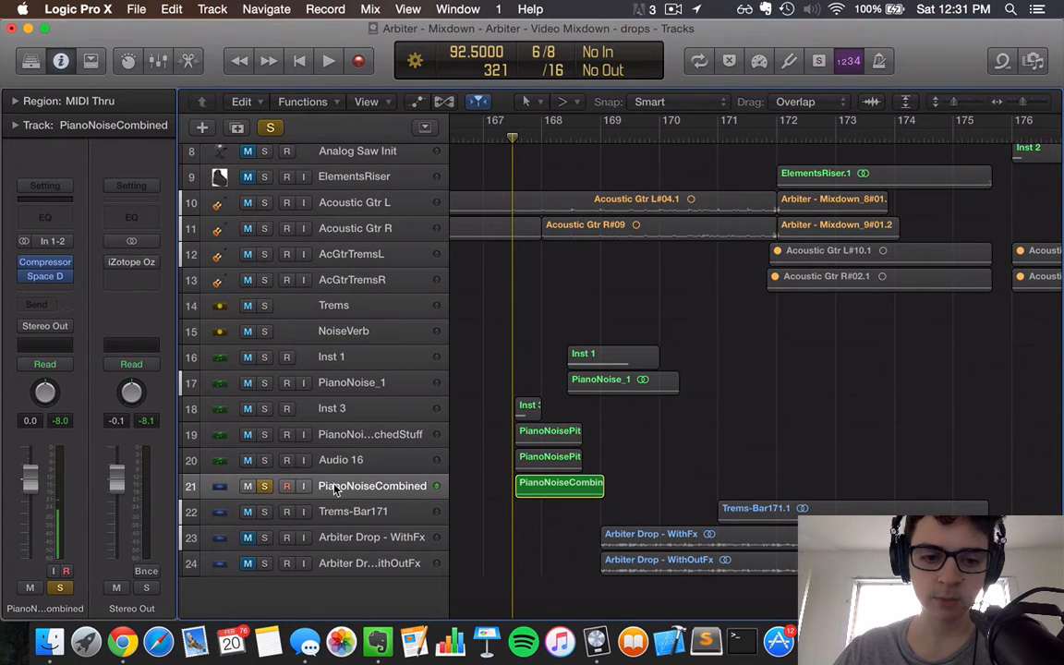
{"action": "left_click_drag", "start_coordinate": [335, 490], "coordinate": [350, 169]}
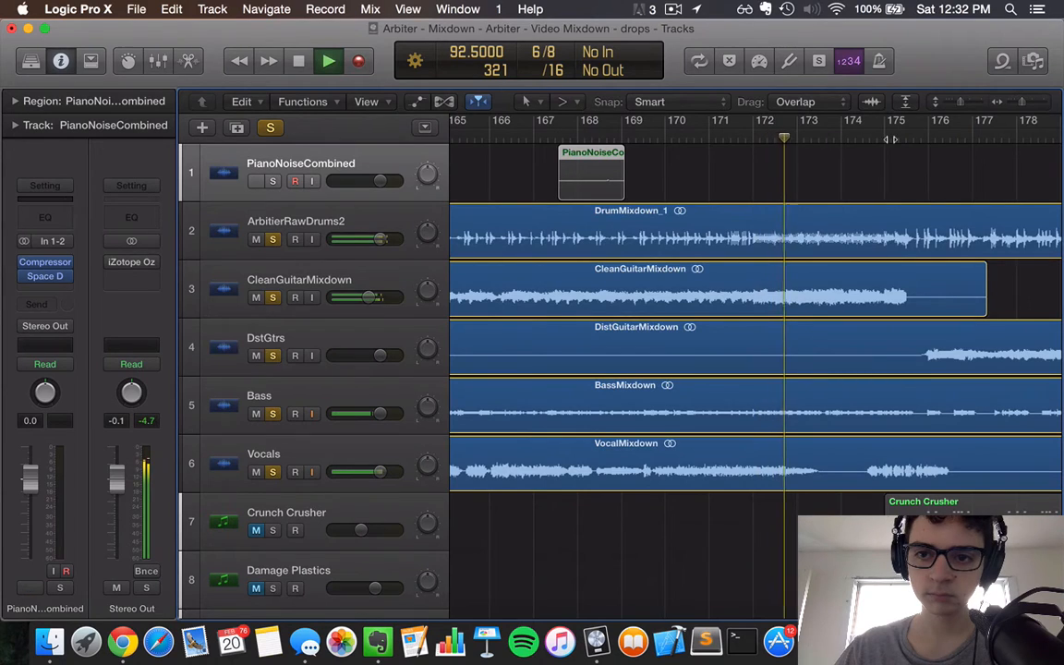
Stop playback at the drop and move the PianoNoiseCombined region so that it ends shortly after the drop in bar 175
{"action": "key", "text": "space"}
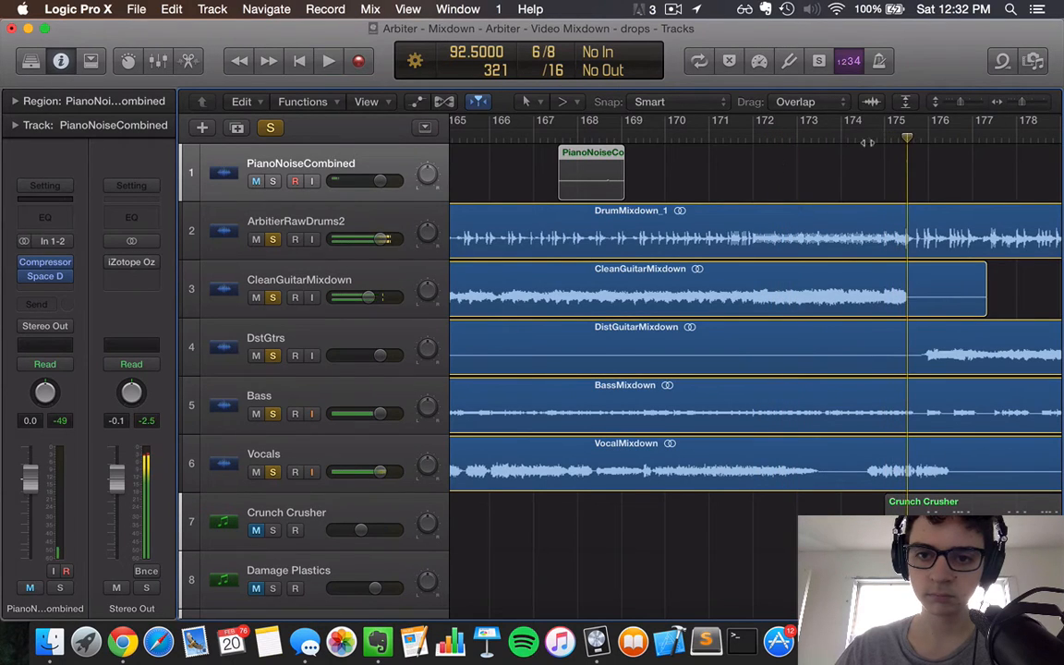
{"action": "left_click_drag", "start_coordinate": [760, 182], "coordinate": [844, 183]}
{"action": "key", "text": "super+Right"}
{"action": "key", "text": "super+Right"}
{"action": "key", "text": "super+Right"}
{"action": "key", "text": "super+Right"}
{"action": "key", "text": "super+Right"}
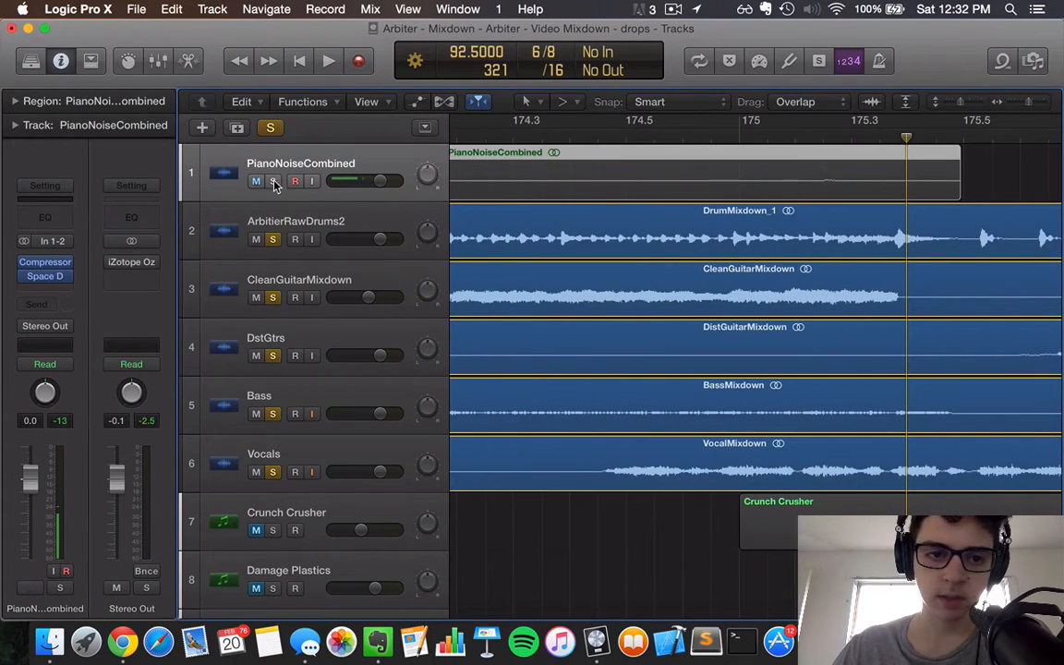
Solo the PianoNoiseCombined track and enlarge the track heights and the displayed waveforms for precise alignment
{"action": "left_click", "coordinate": [273, 181]}
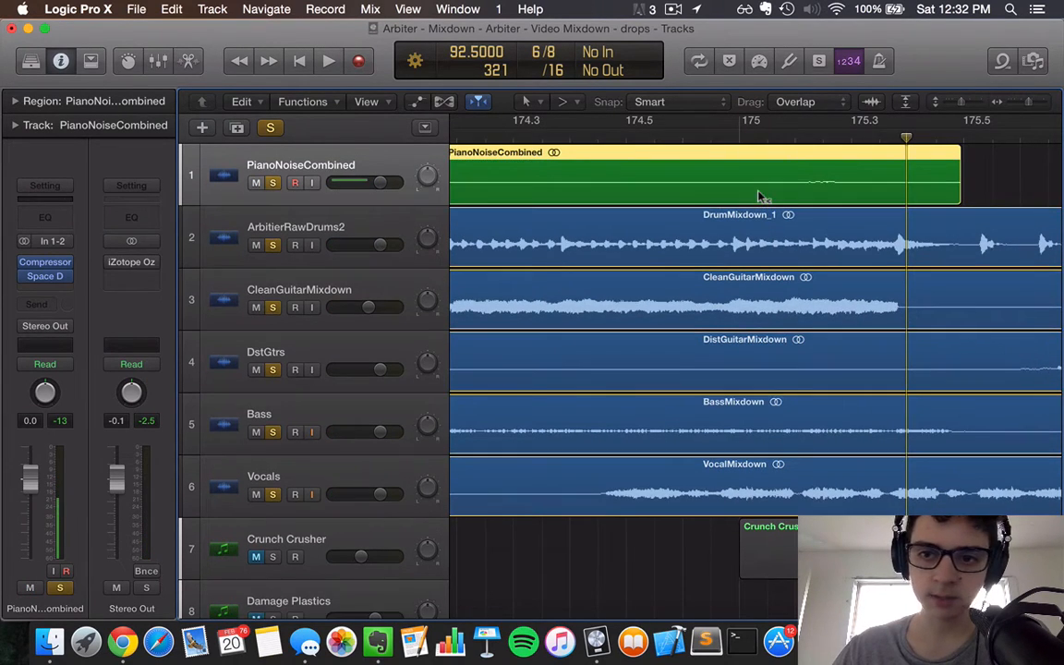
{"action": "key", "text": "super+Down"}
{"action": "key", "text": "super+Down"}
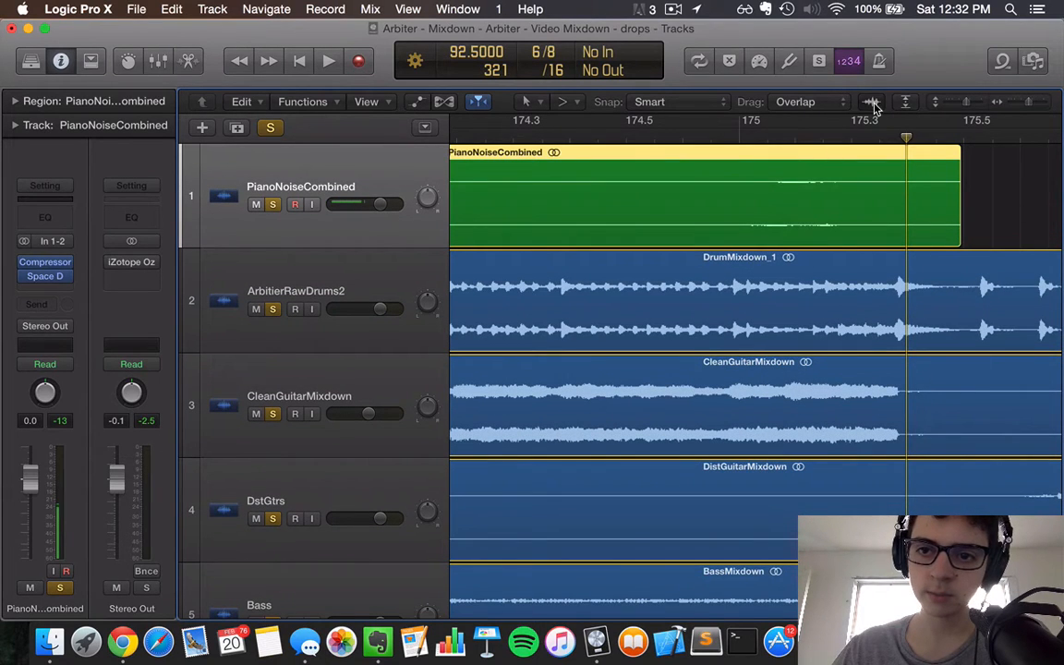
{"action": "mouse_move", "coordinate": [874, 108]}
{"action": "left_mouse_down"}
{"action": "mouse_move", "coordinate": [873, 81]}
{"action": "mouse_move", "coordinate": [875, 121]}
{"action": "left_mouse_up"}
{"action": "mouse_move", "coordinate": [874, 109]}
{"action": "left_mouse_down"}
{"action": "mouse_move", "coordinate": [873, 91]}
{"action": "mouse_move", "coordinate": [874, 120]}
{"action": "mouse_move", "coordinate": [874, 79]}
{"action": "mouse_move", "coordinate": [871, 96]}
{"action": "left_mouse_up"}
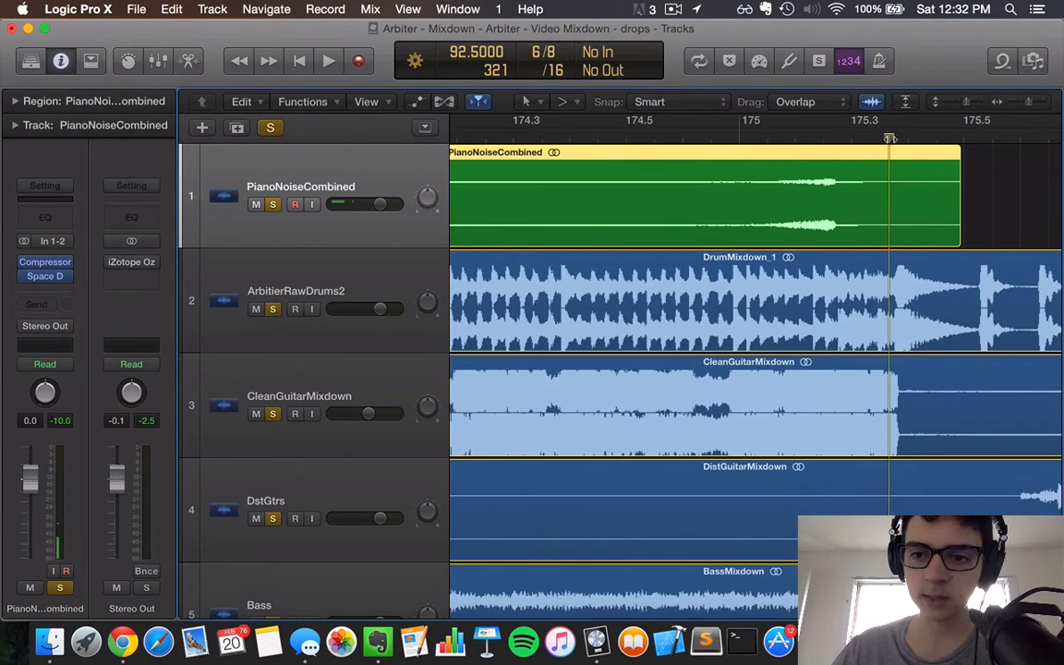
Place the playhead where the clean guitar cuts out and move the PianoNoiseCombined region so its swell ends exactly there
{"action": "key", "text": "space"}
{"action": "key", "text": "space"}
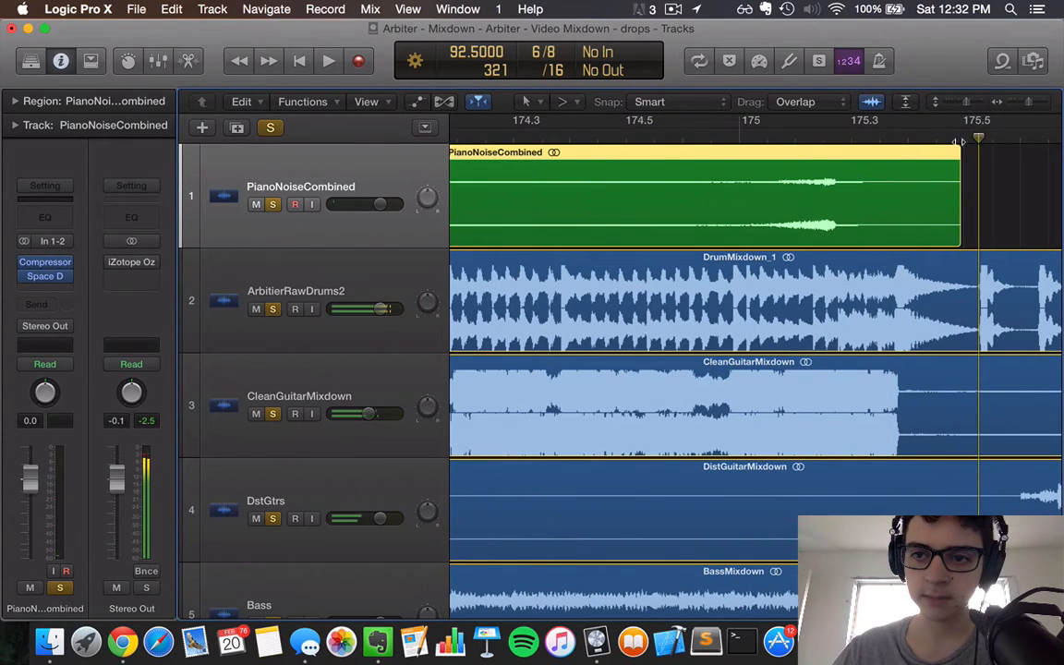
{"action": "left_click_drag", "start_coordinate": [974, 141], "coordinate": [897, 143]}
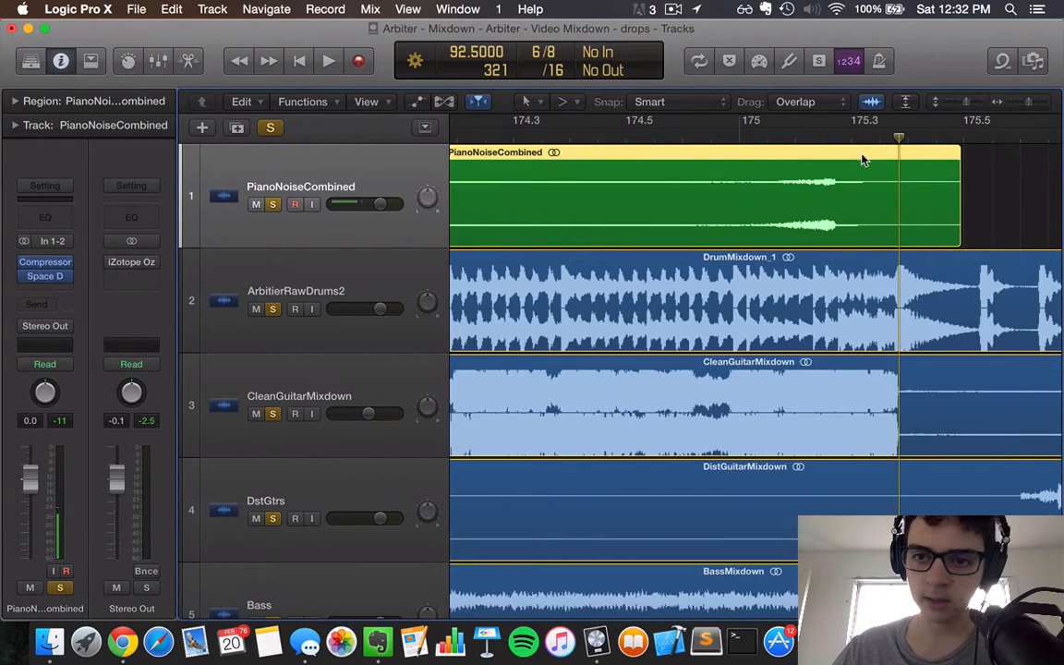
{"action": "left_click_drag", "start_coordinate": [916, 158], "coordinate": [945, 154]}
{"action": "key", "text": "super+Right"}
{"action": "key", "text": "super+Right"}
{"action": "key", "text": "super+Right"}
{"action": "key", "text": "super+Left"}
{"action": "key", "text": "super+Left"}
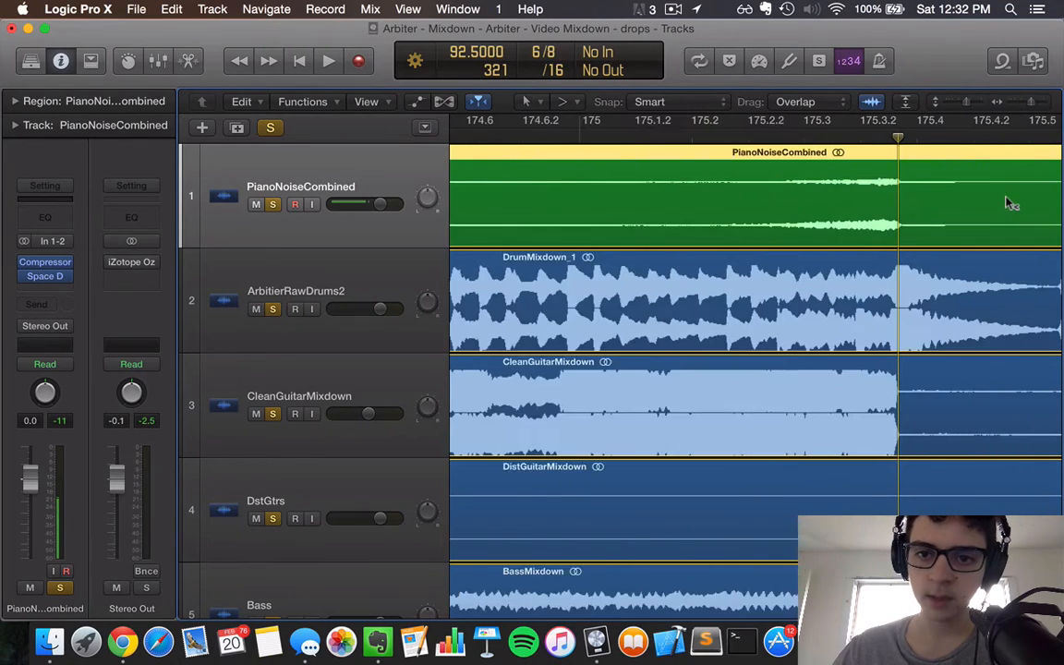
Play the song from about the middle of bar 173 to hear the piano effect leading into the drop
{"action": "key", "text": "super+Left"}
{"action": "key", "text": "super+Left"}
{"action": "left_click", "coordinate": [725, 141]}
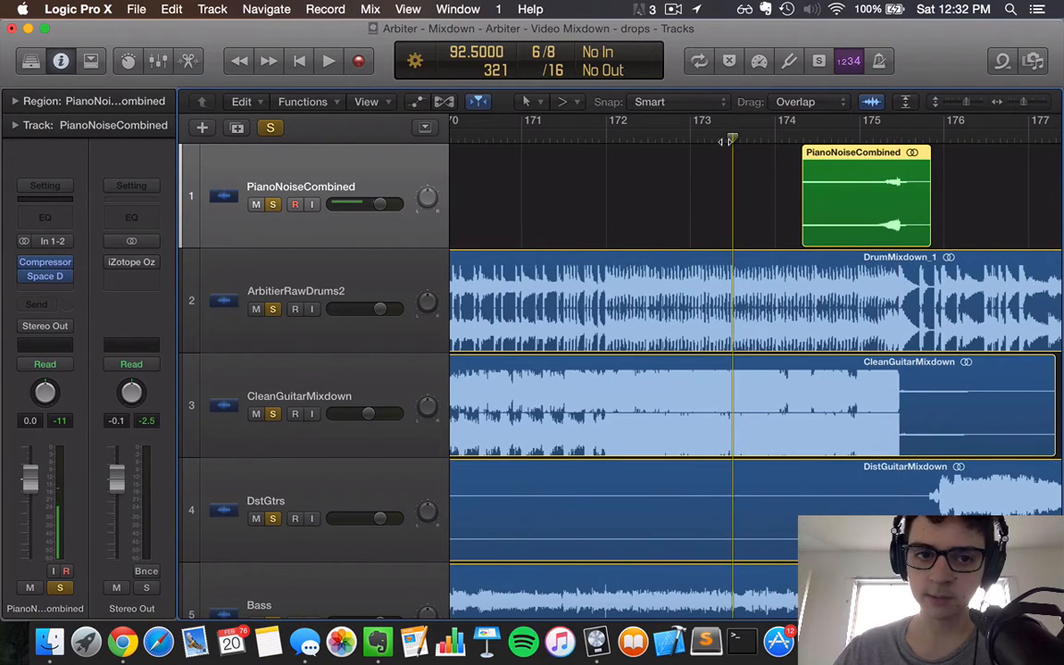
{"action": "key", "text": "space"}
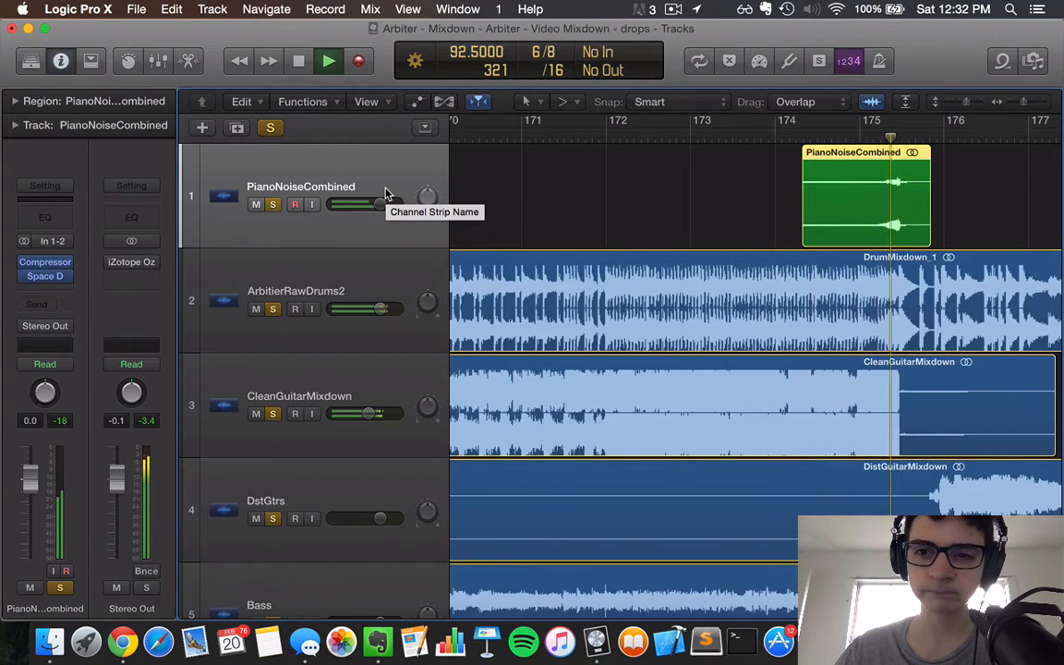
Stop playback, show track automation and raise the PianoNoiseCombined volume to about +4.2 dB at the region's start, easing to +3.2 dB before the swell's end
{"action": "key", "text": "space"}
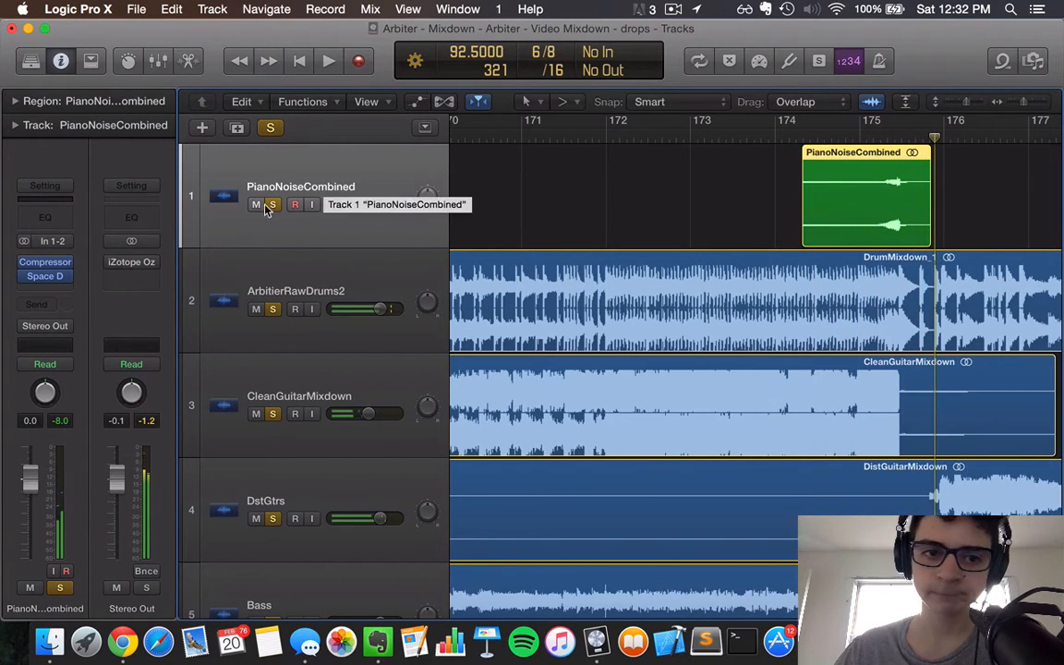
{"action": "key", "text": "a"}
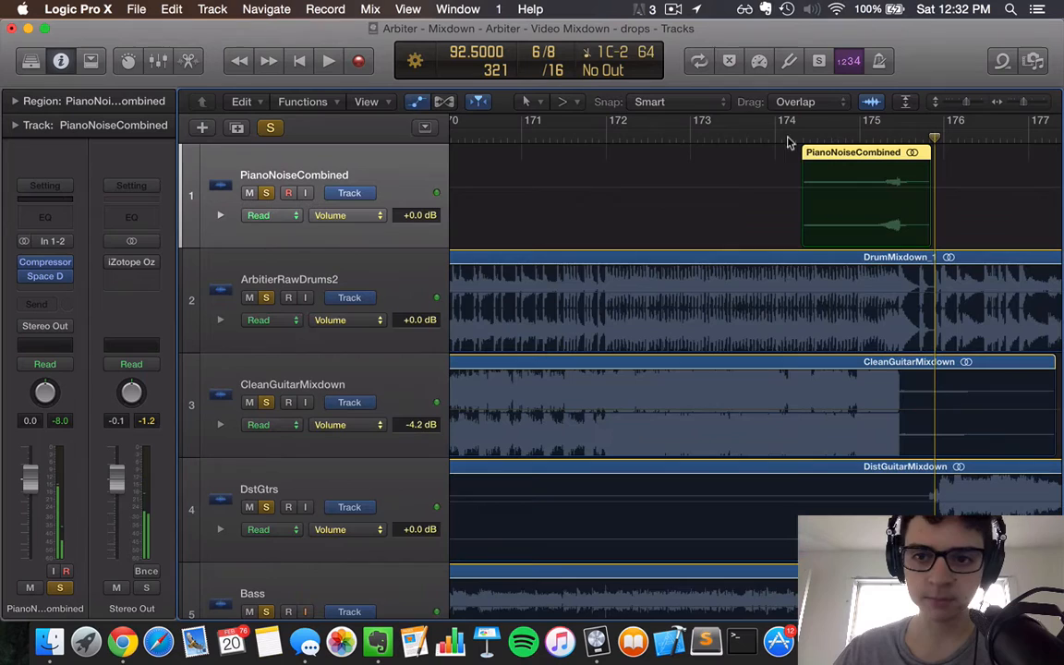
{"action": "left_click", "coordinate": [796, 193]}
{"action": "left_click", "coordinate": [780, 189]}
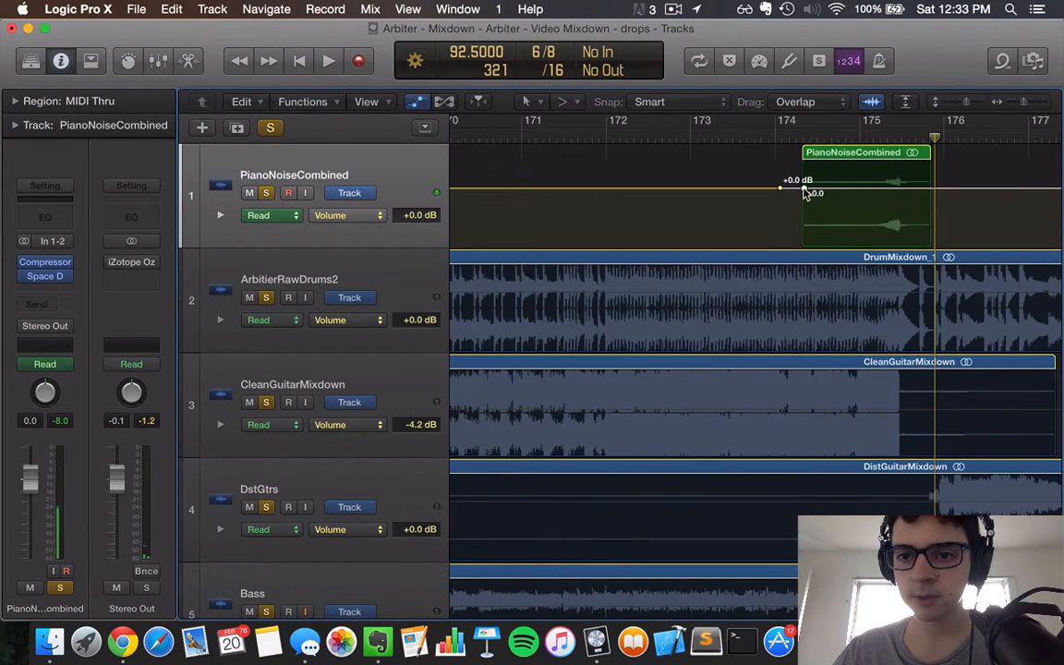
{"action": "left_click_drag", "start_coordinate": [803, 188], "coordinate": [804, 173]}
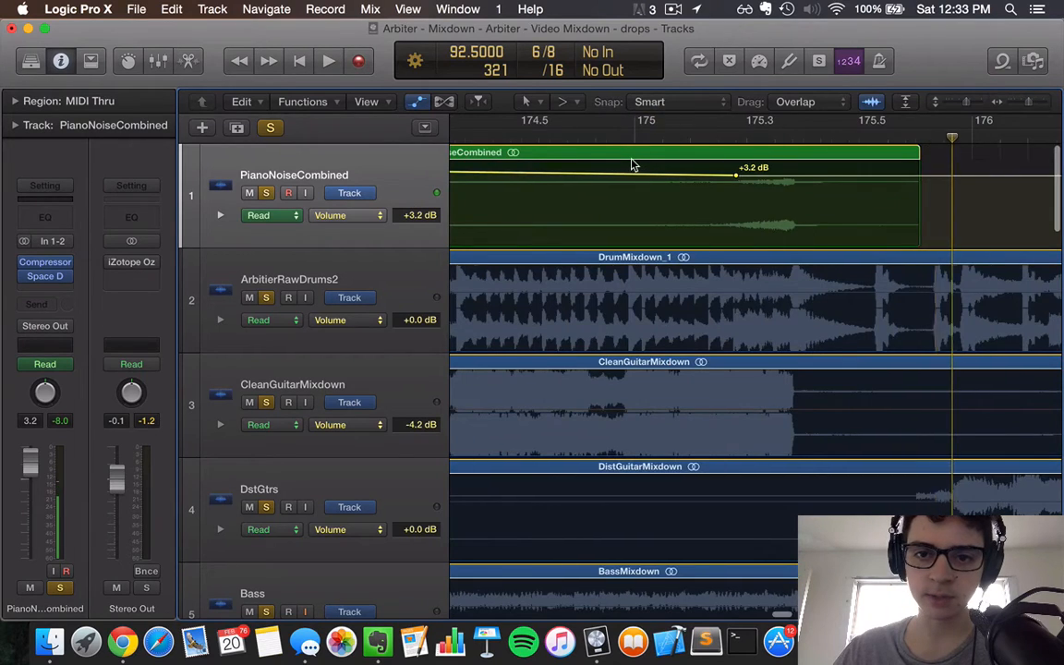
Shift the first raised volume point slightly later and drop the PianoNoiseCombined volume to -127 dB where the clean guitar cuts out
{"action": "scroll", "coordinate": [633, 164], "scroll_direction": "left", "scroll_amount": 3}
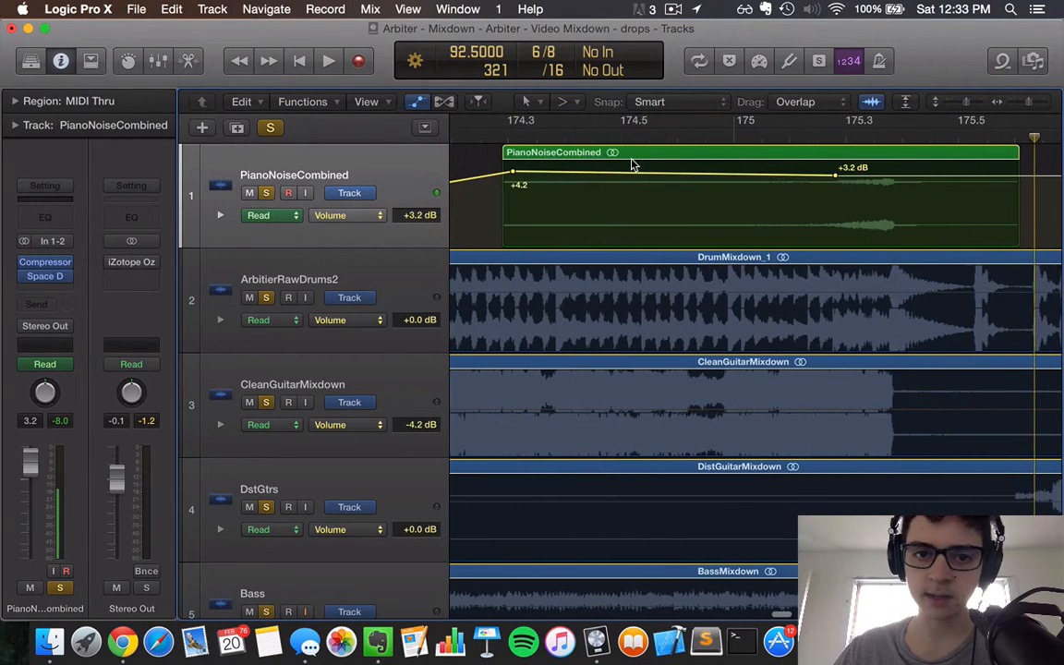
{"action": "left_click_drag", "start_coordinate": [511, 174], "coordinate": [546, 174]}
{"action": "left_click_drag", "start_coordinate": [836, 178], "coordinate": [894, 246]}
{"action": "key", "text": "super+Right"}
{"action": "key", "text": "super+Right"}
{"action": "key", "text": "super+Right"}
{"action": "key", "text": "super+Right"}
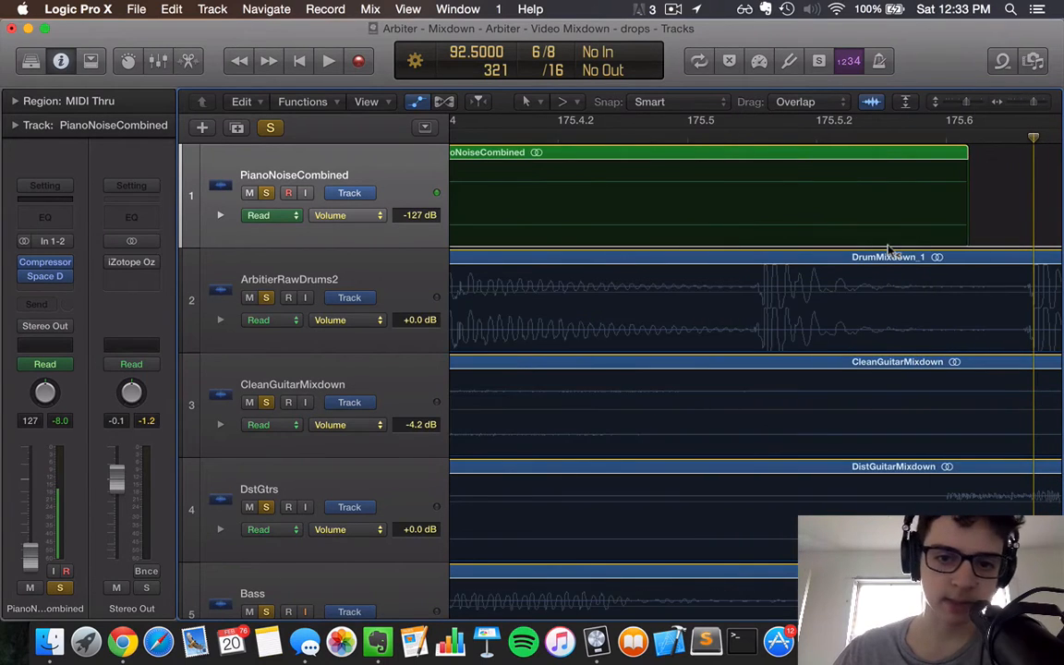
{"action": "key", "text": "super+Left"}
{"action": "key", "text": "super+Left"}
{"action": "key", "text": "super+Left"}
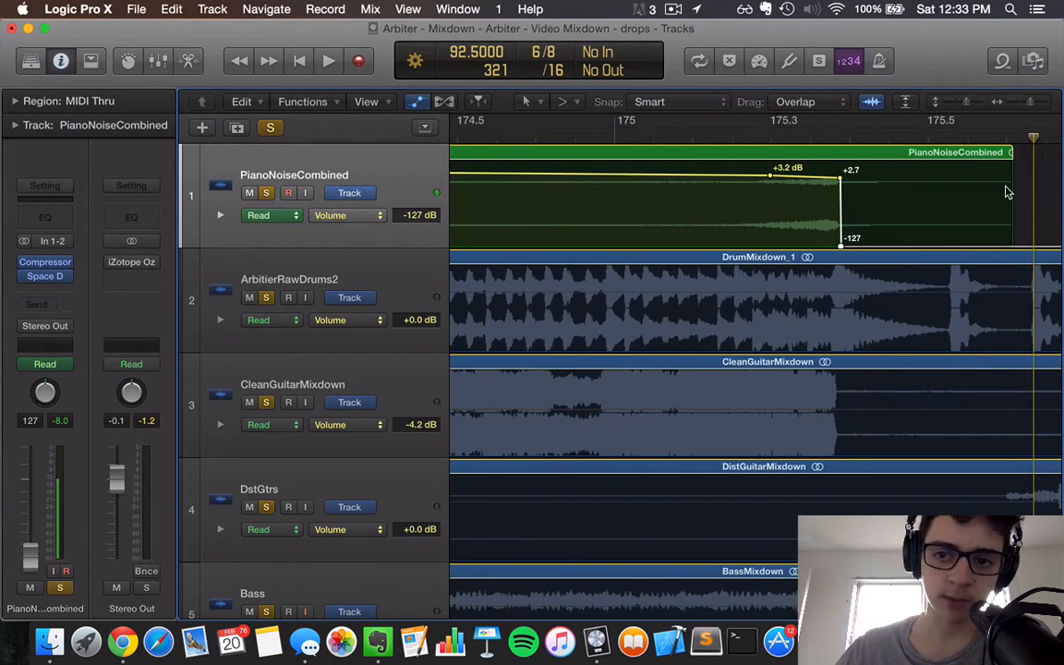
Play the song from the start of the PianoNoiseCombined region through the drop to check the volume automation
{"action": "key", "text": "super+Left"}
{"action": "key", "text": "super+Left"}
{"action": "left_click", "coordinate": [772, 135]}
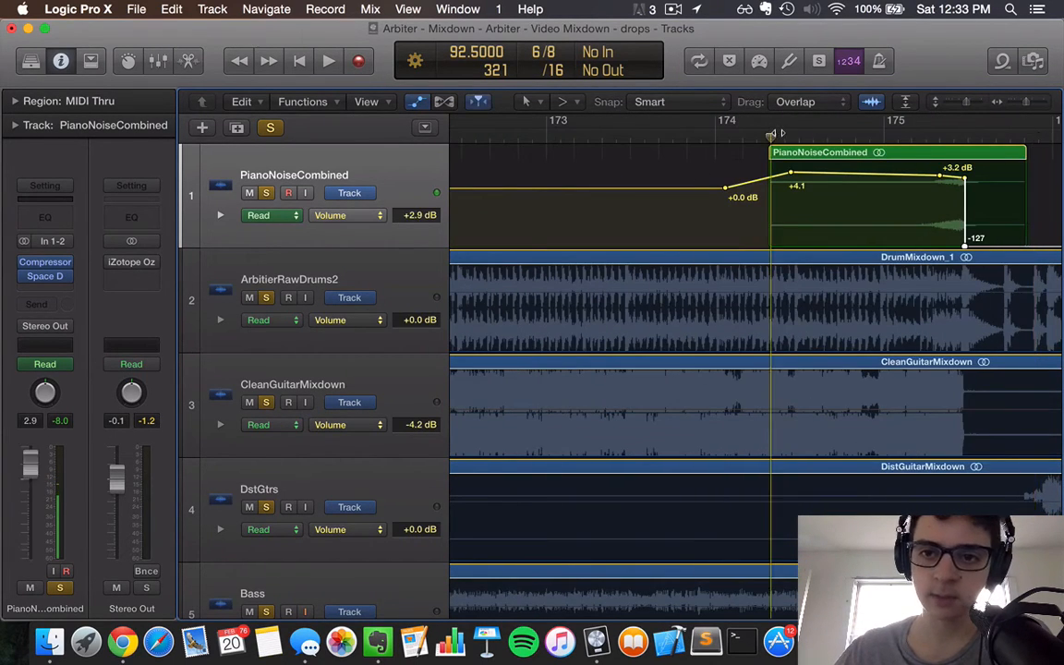
{"action": "key", "text": "space"}
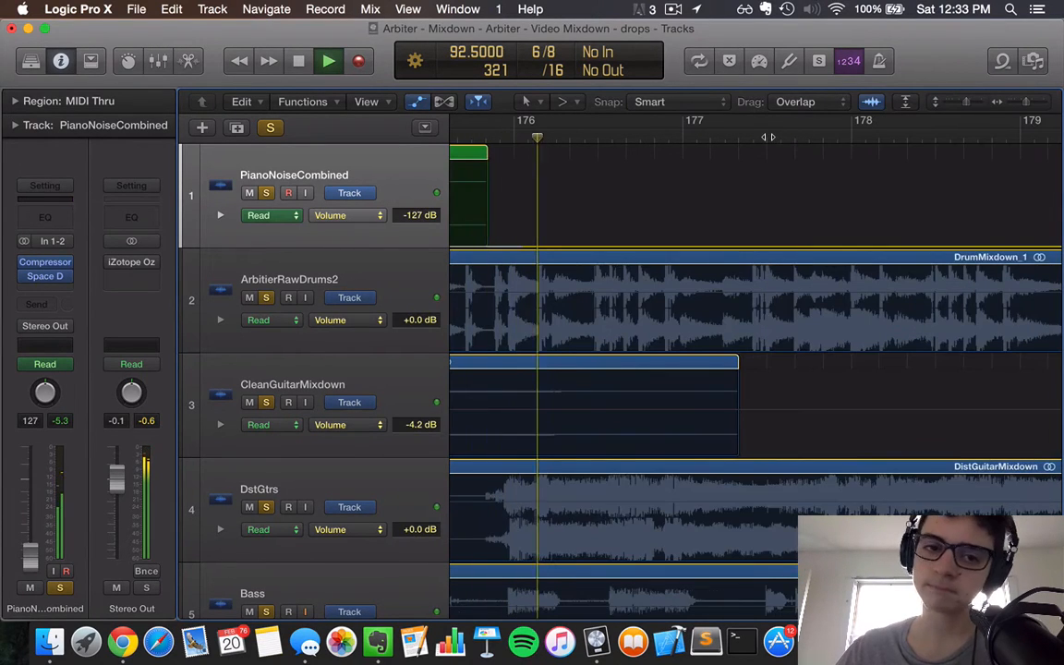
{"action": "key", "text": "space"}
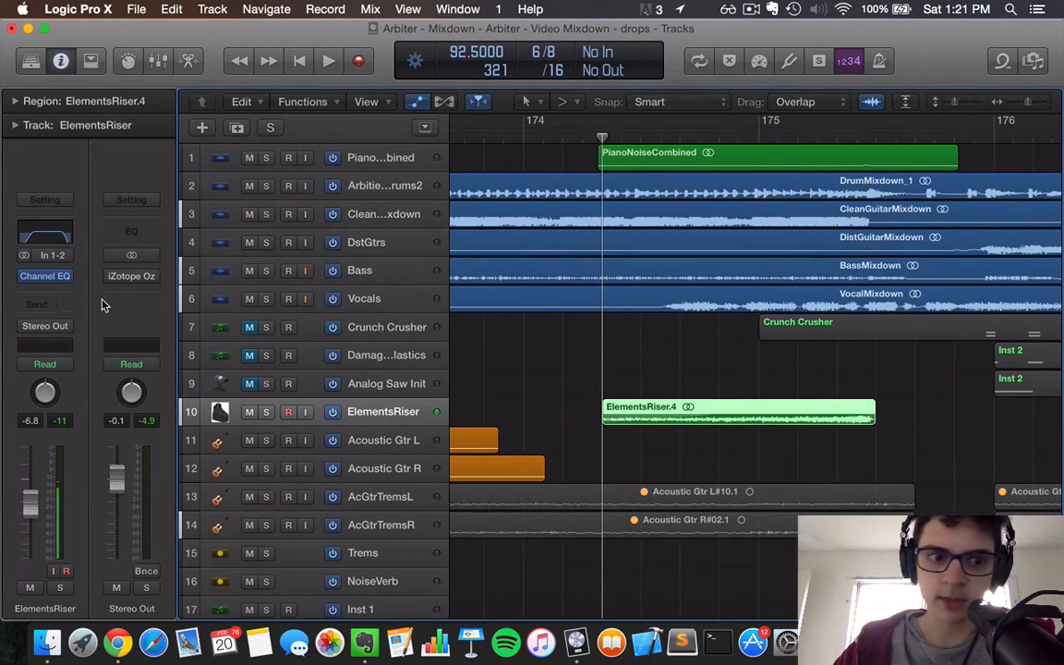
{"action": "left_click", "coordinate": [55, 258]}
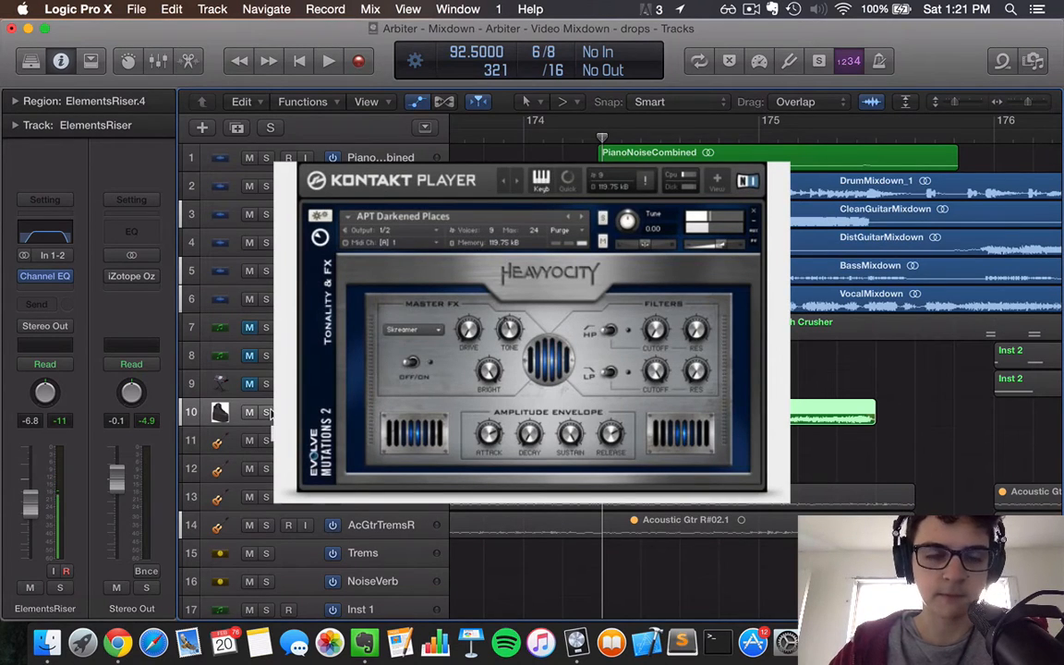
{"action": "key", "text": "super+w"}
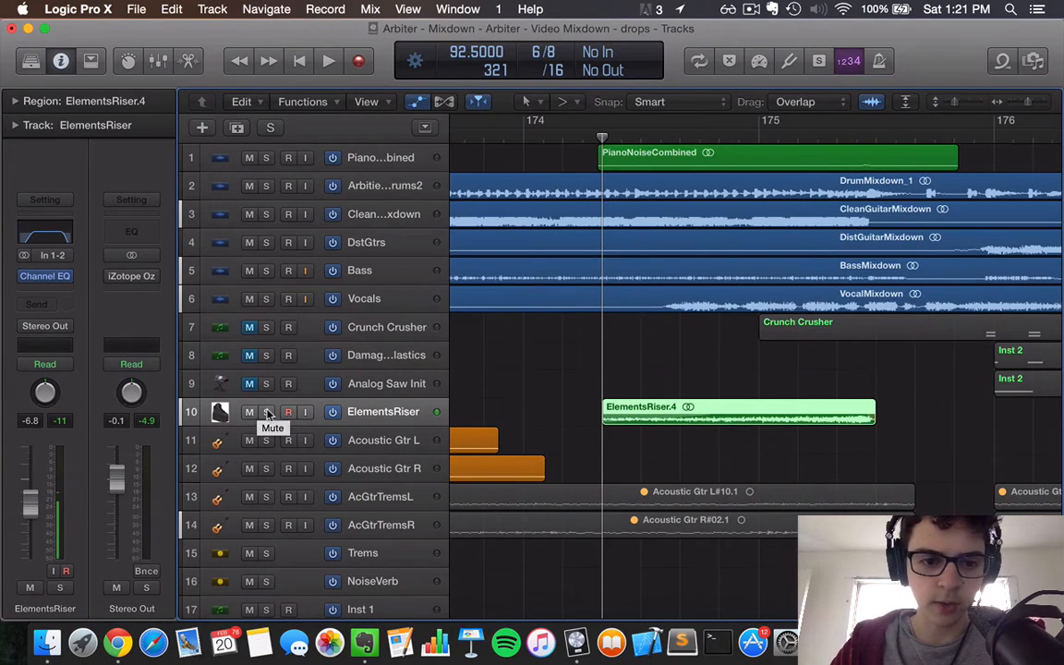
Enlarge the track heights and play the soloed ElementsRiser track from just before its region in bar 174
{"action": "key", "text": "super+Down"}
{"action": "key", "text": "super+Down"}
{"action": "key", "text": "super+Down"}
{"action": "key", "text": "super+Down"}
{"action": "key", "text": "super+Down"}
{"action": "key", "text": "super+Down"}
{"action": "key", "text": "super+Down"}
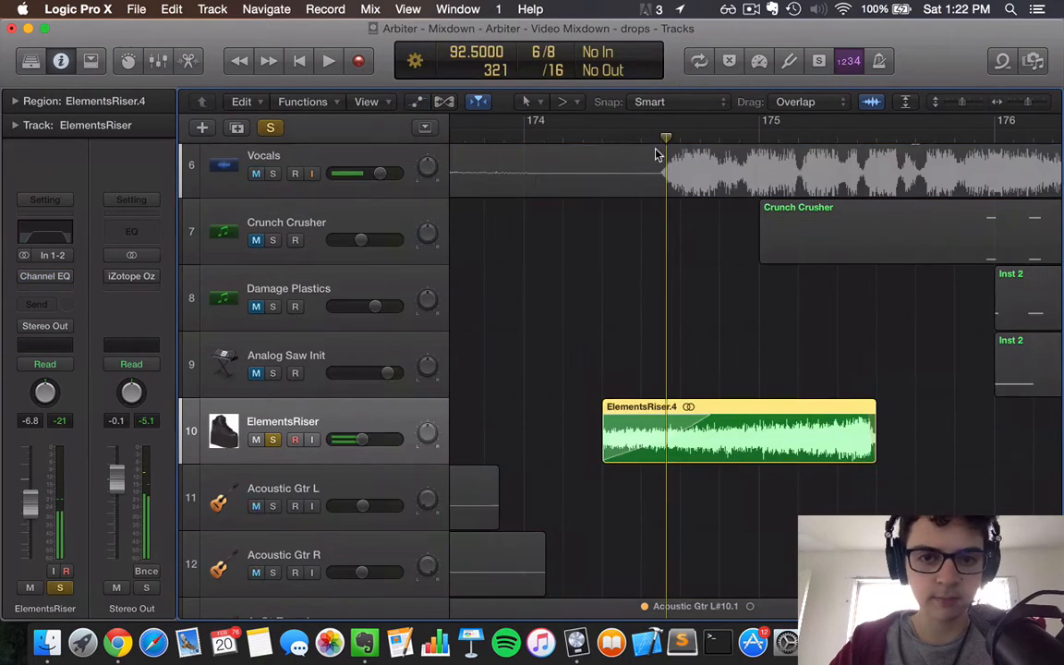
{"action": "left_click", "coordinate": [592, 140]}
{"action": "key", "text": "space"}
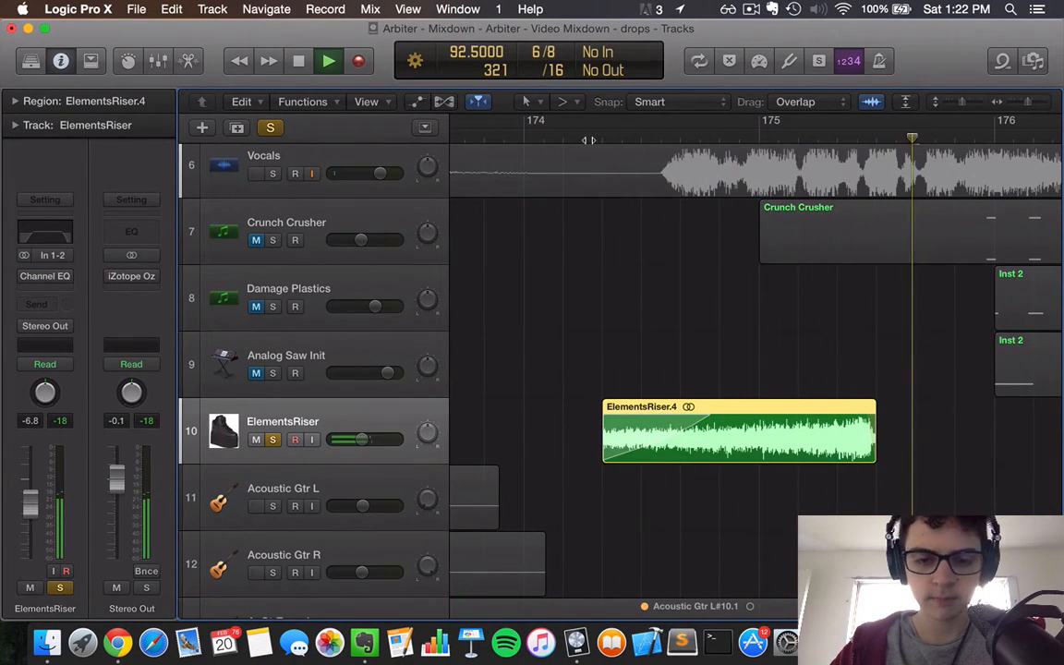
{"action": "key", "text": "space"}
Open the Channel EQ on the ElementsRiser track, examine its low and high cut curve, and close it
{"action": "left_click", "coordinate": [26, 277]}
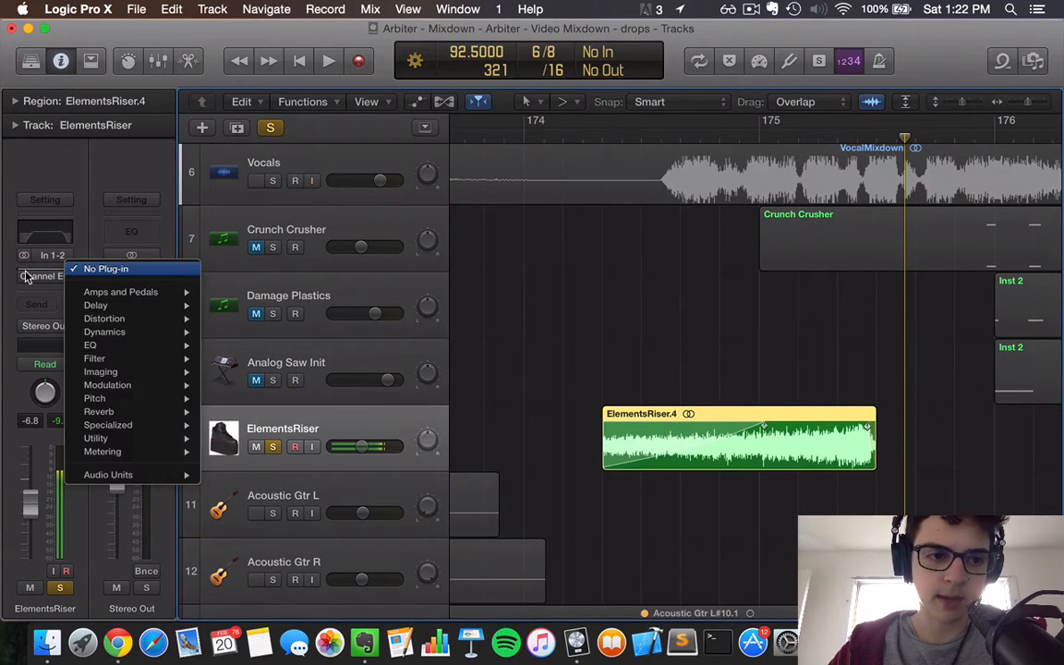
{"action": "left_click", "coordinate": [26, 277]}
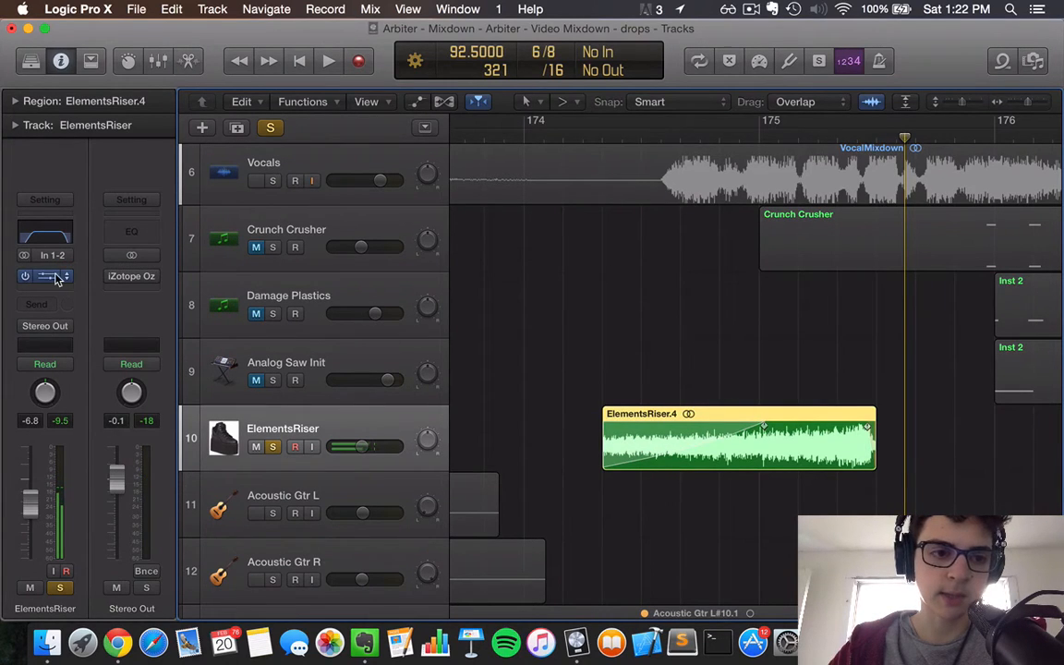
{"action": "left_click", "coordinate": [55, 277]}
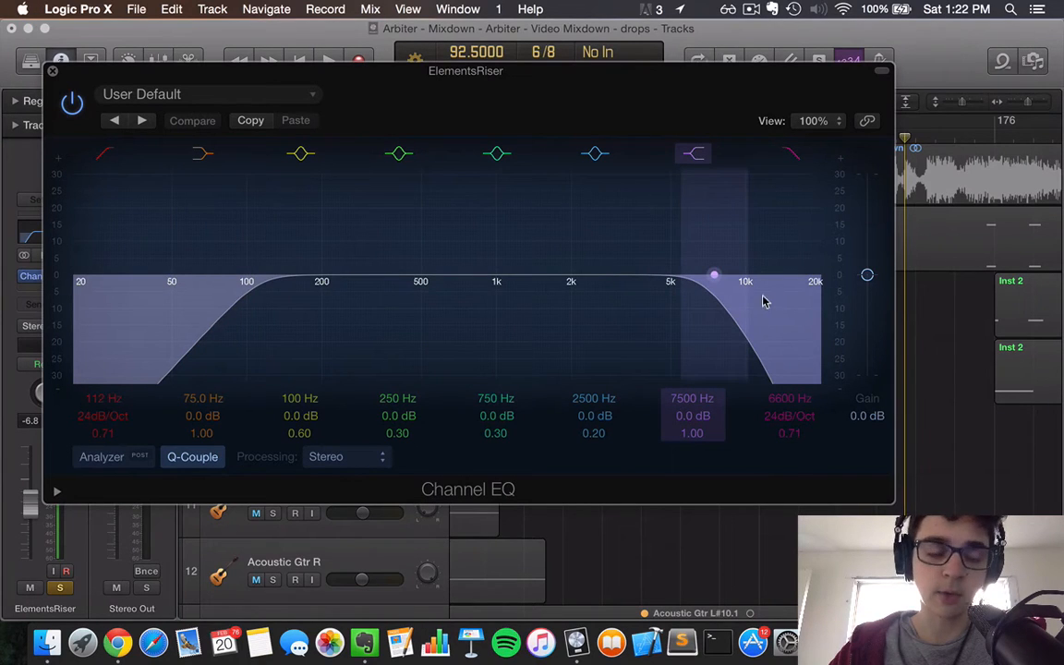
{"action": "left_click", "coordinate": [53, 70]}
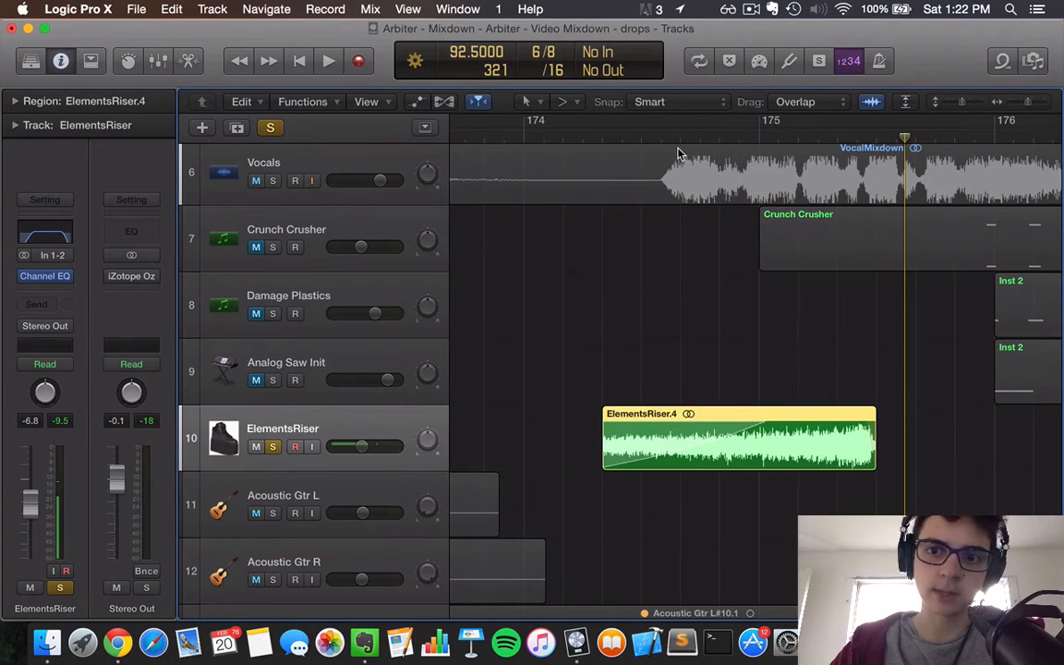
Solo PianoNoiseCombined instead of ElementsRiser and play it from the start of the riser region
{"action": "left_click", "coordinate": [600, 139]}
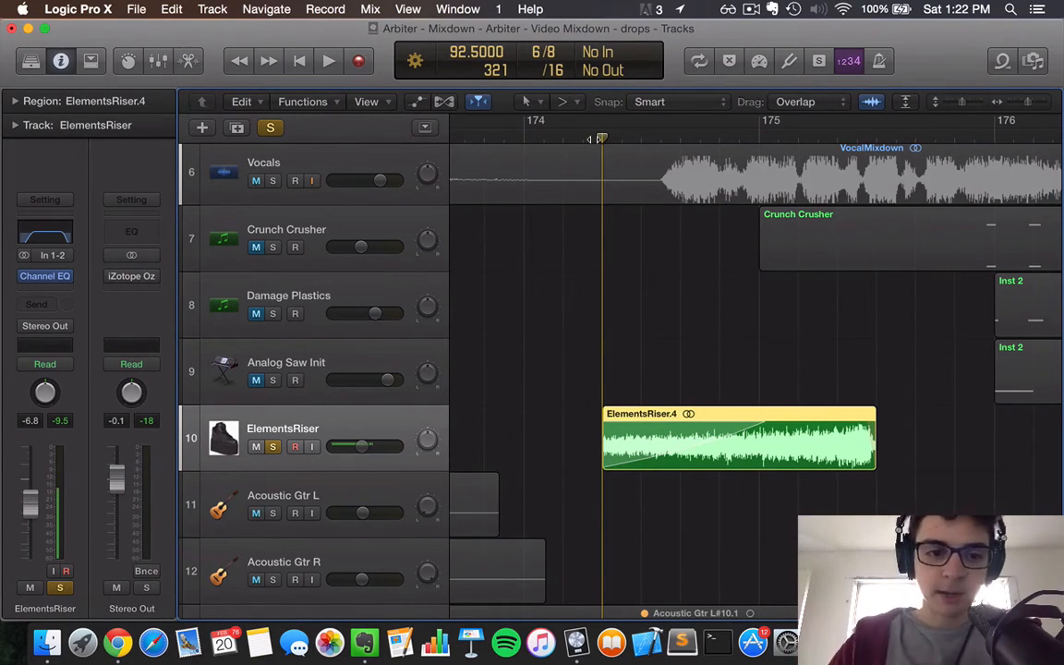
{"action": "left_click", "coordinate": [582, 172]}
{"action": "key", "text": "ctrl+s"}
{"action": "scroll", "coordinate": [315, 360], "scroll_direction": "up", "scroll_amount": 8}
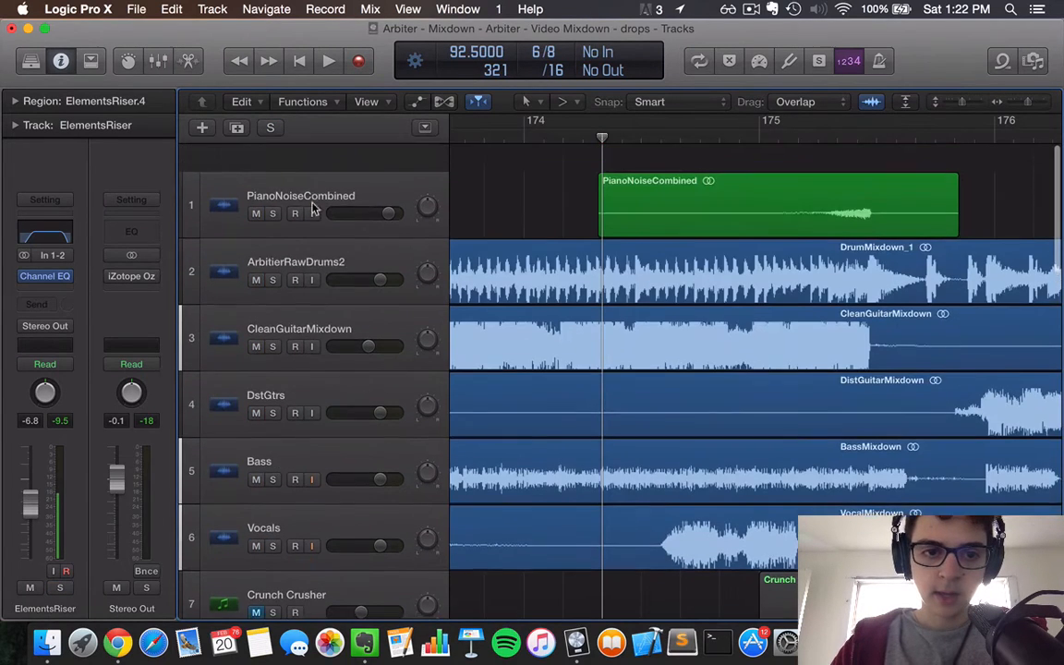
{"action": "left_click", "coordinate": [274, 187]}
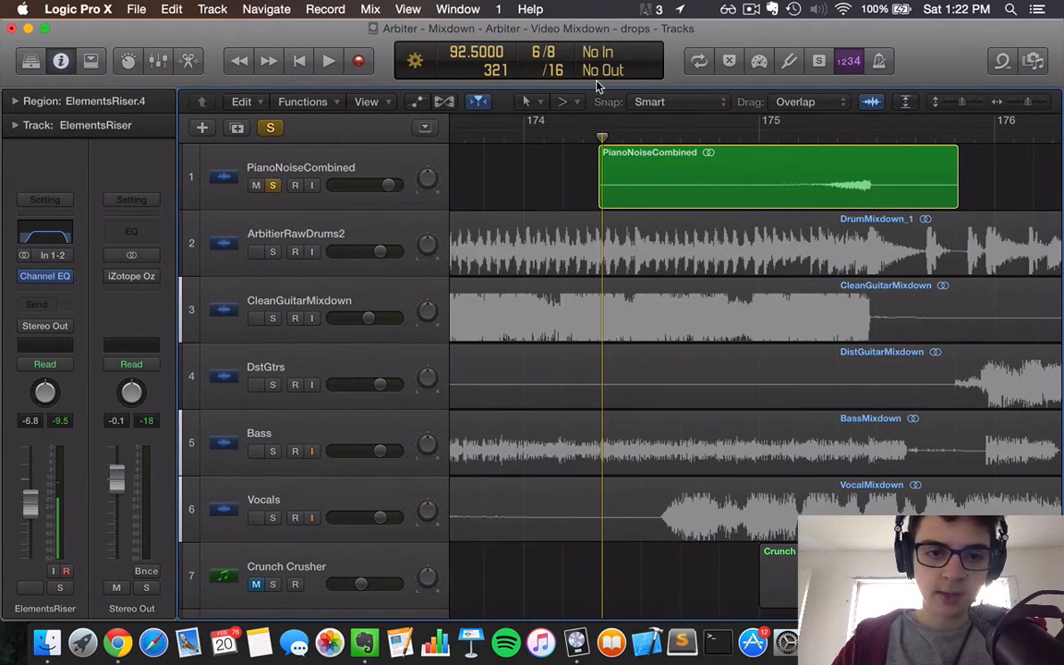
{"action": "key", "text": "space"}
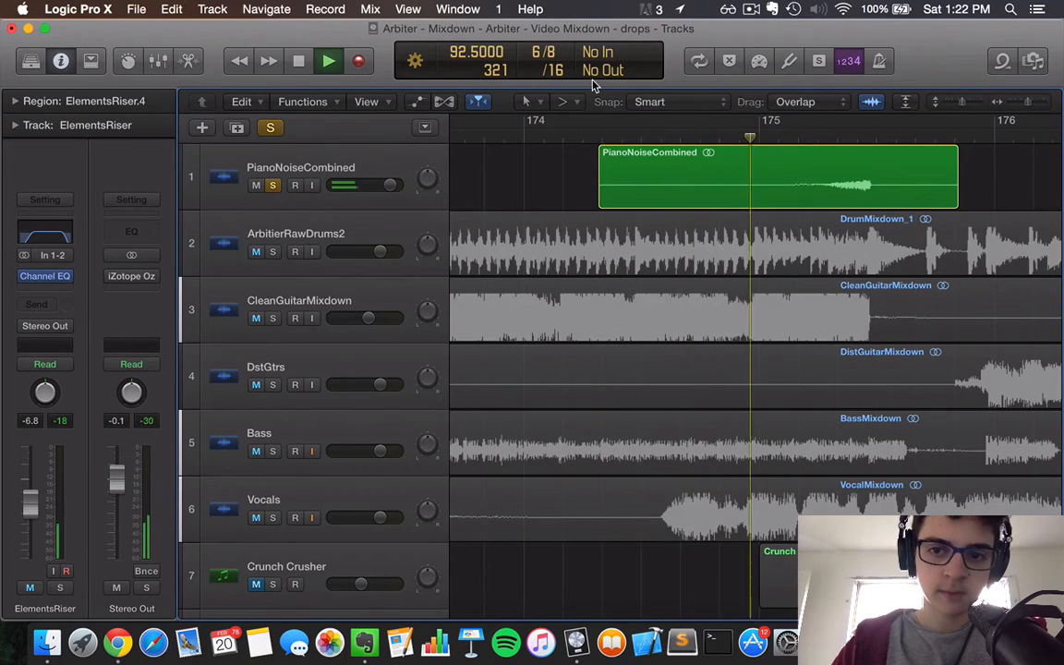
{"action": "key", "text": "space"}
Unmute the selected Damage Plastics and Analog Saw Init tracks
{"action": "scroll", "coordinate": [369, 305], "scroll_direction": "down", "scroll_amount": 8}
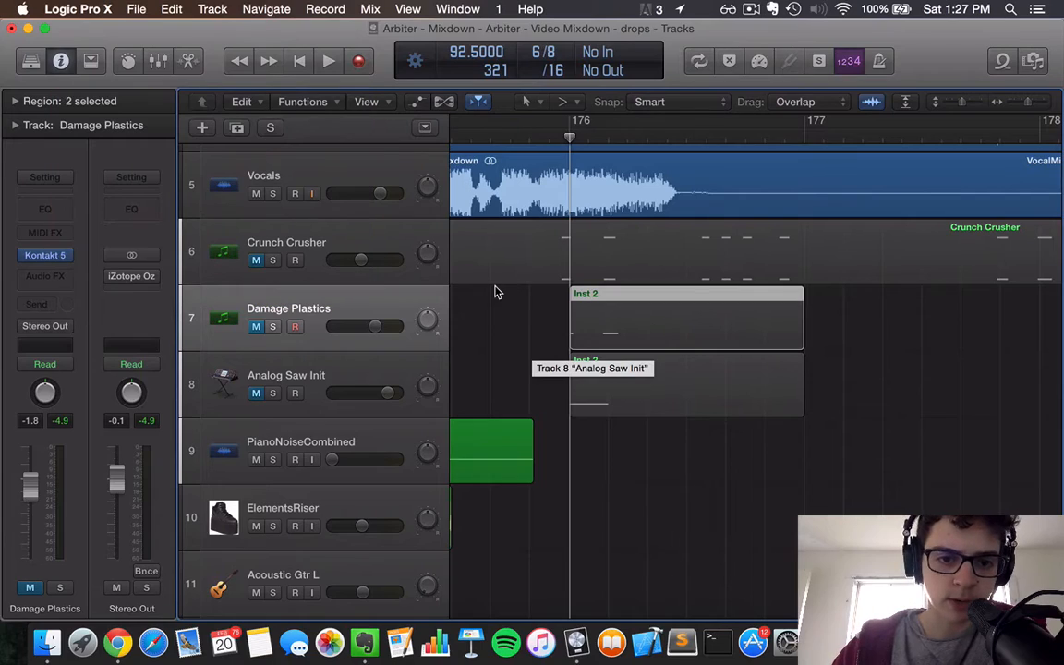
{"action": "scroll", "coordinate": [494, 293], "scroll_direction": "left", "scroll_amount": 2}
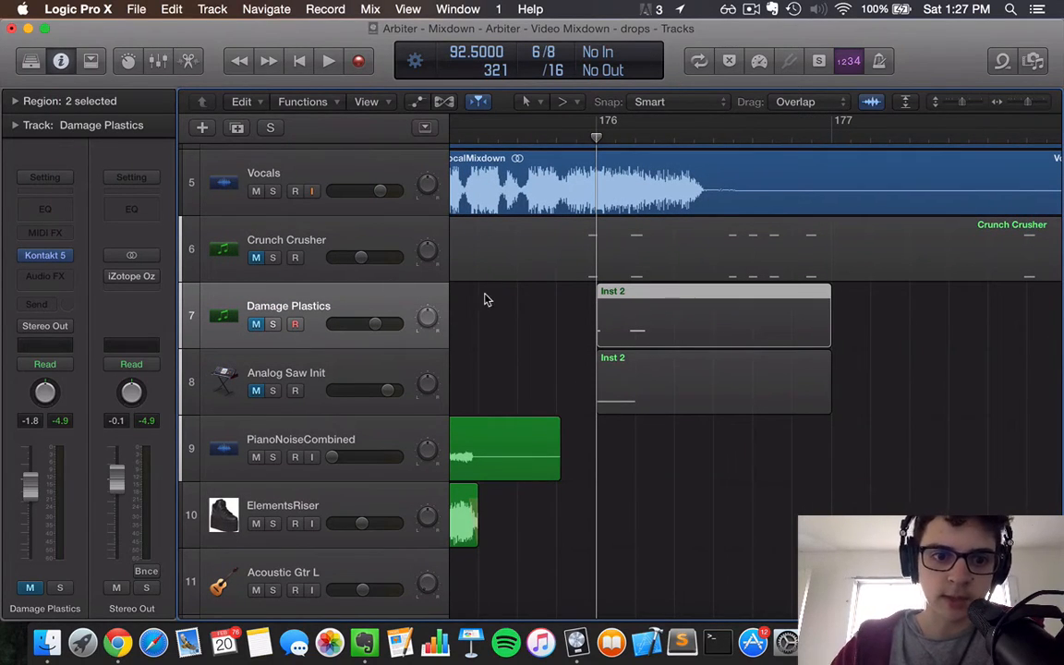
{"action": "left_click", "coordinate": [256, 325]}
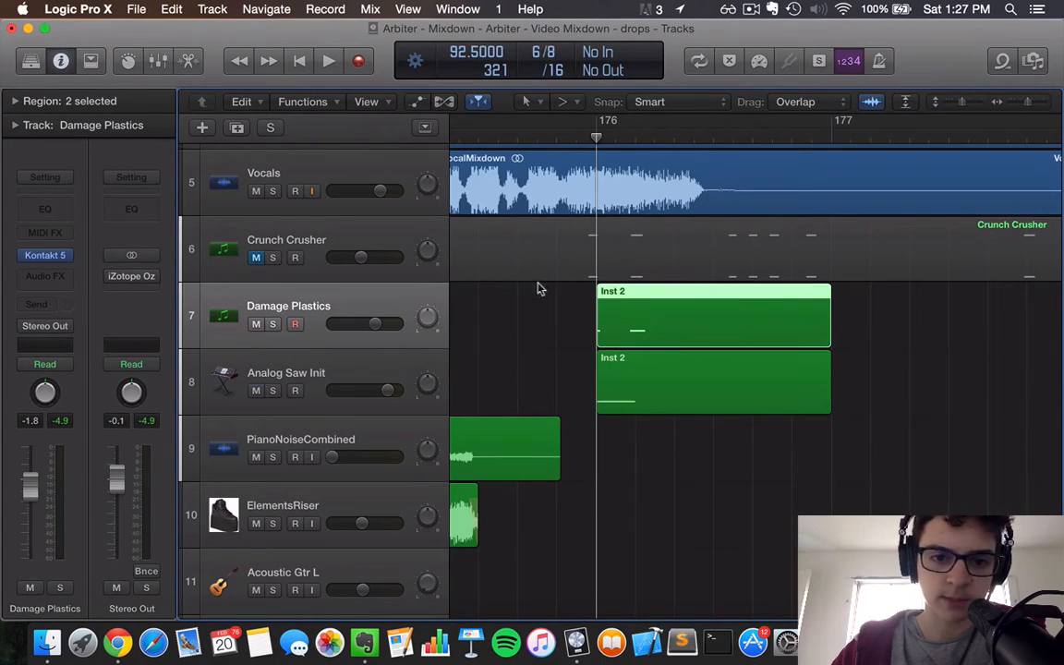
Select the Inst 2 region on the Damage Plastics track, inspect the track's Kontakt 5 instrument and close it
{"action": "left_click", "coordinate": [568, 312]}
{"action": "left_click", "coordinate": [661, 316]}
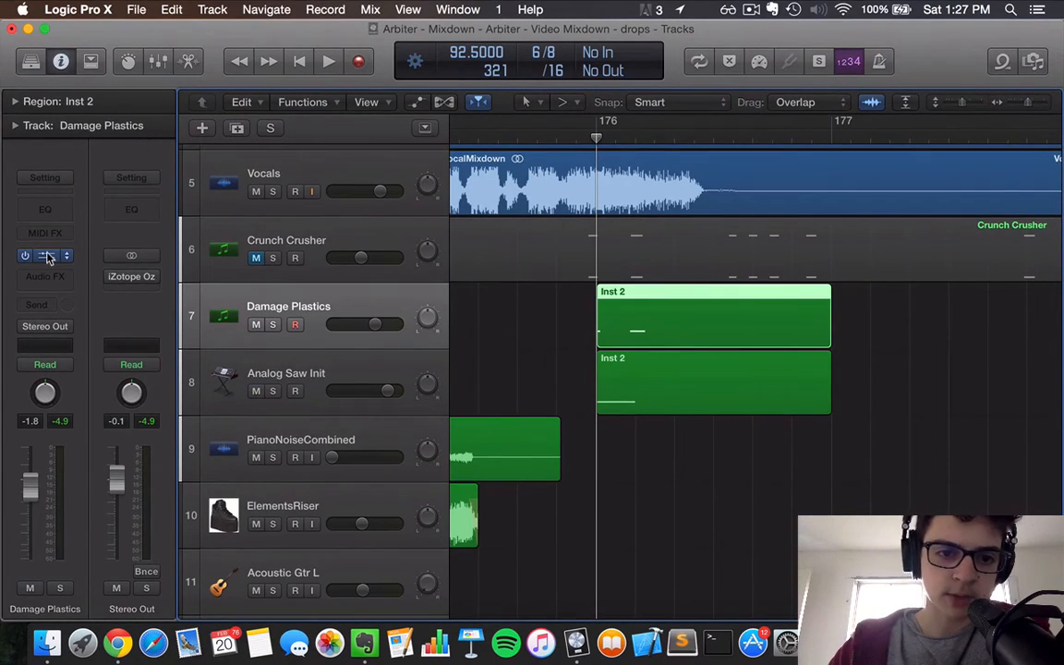
{"action": "left_click", "coordinate": [46, 255]}
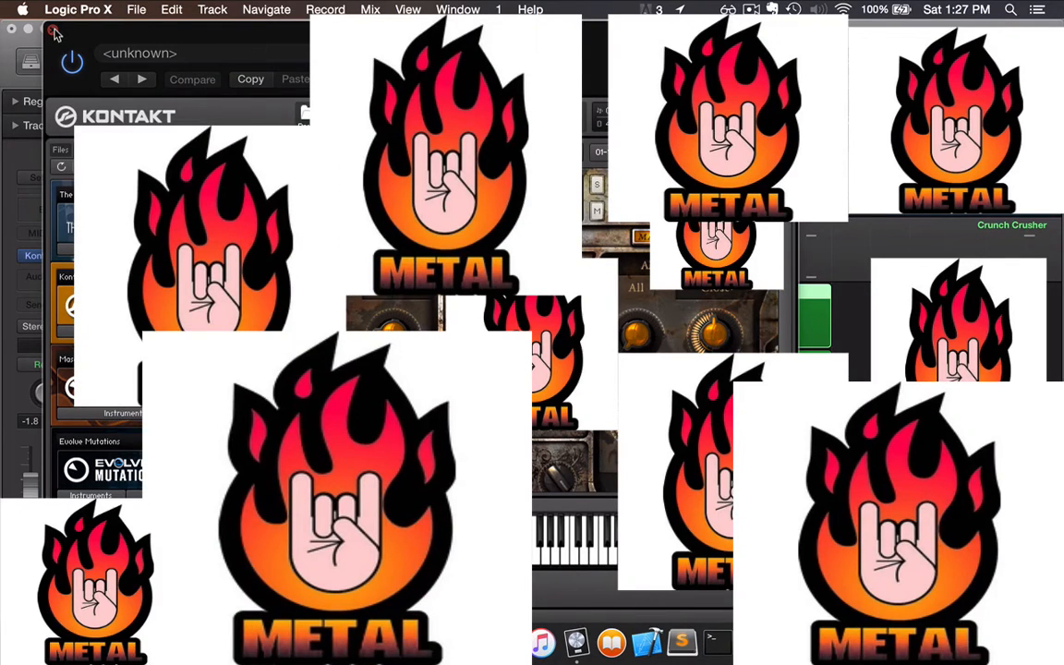
{"action": "left_click", "coordinate": [54, 31]}
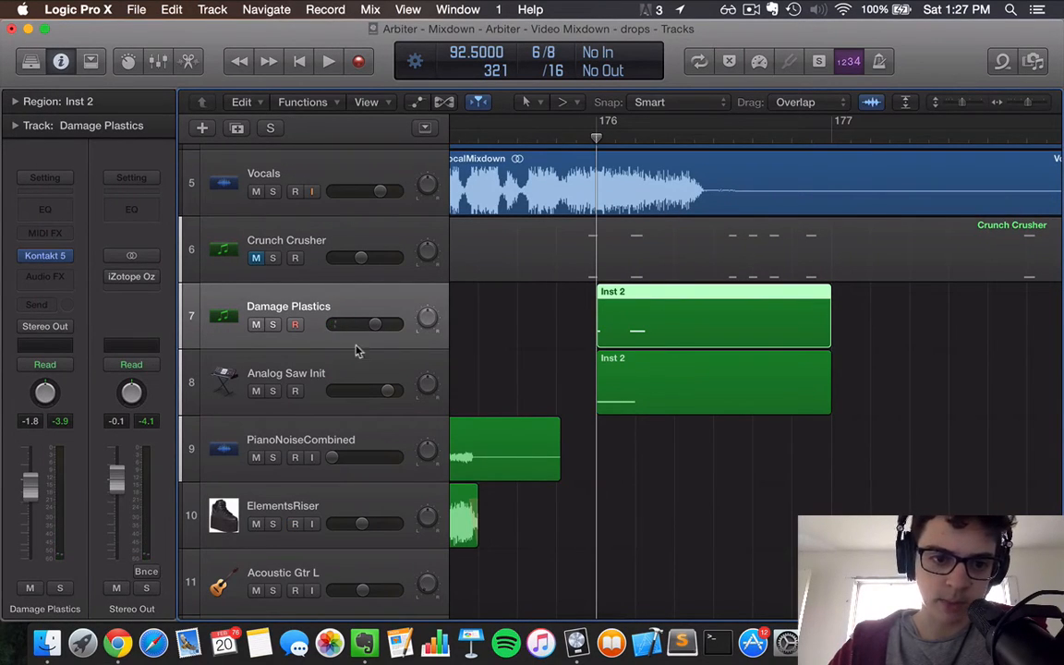
Open the Analog Saw Init track's Inst 2 region in the Piano Roll, audition its low note and close the editor
{"action": "left_click", "coordinate": [299, 366]}
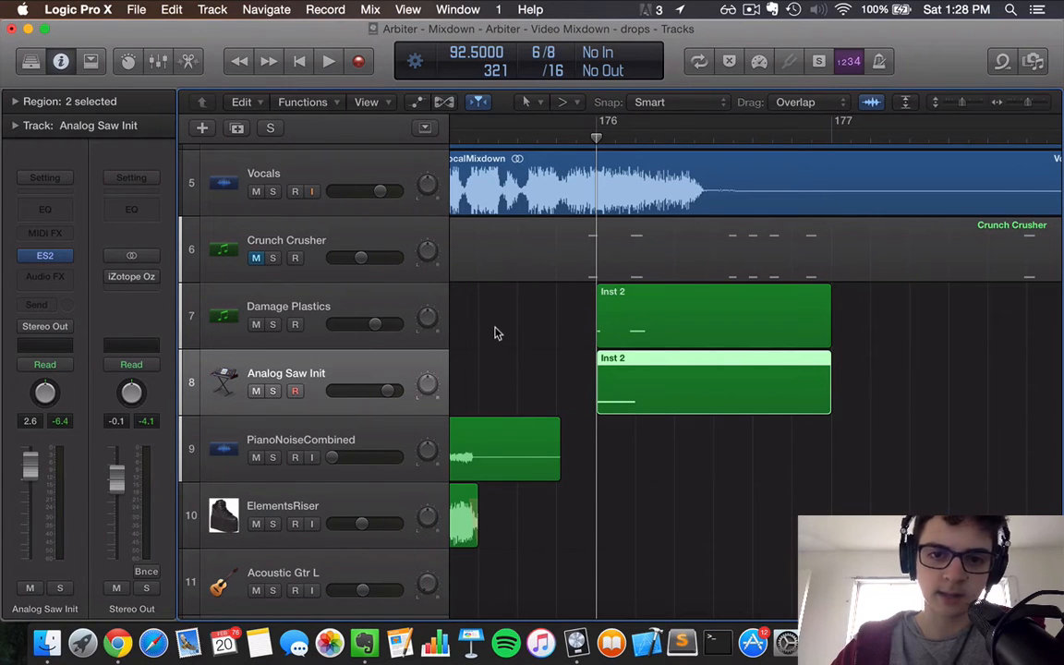
{"action": "left_click", "coordinate": [620, 375]}
{"action": "double_click", "coordinate": [620, 375]}
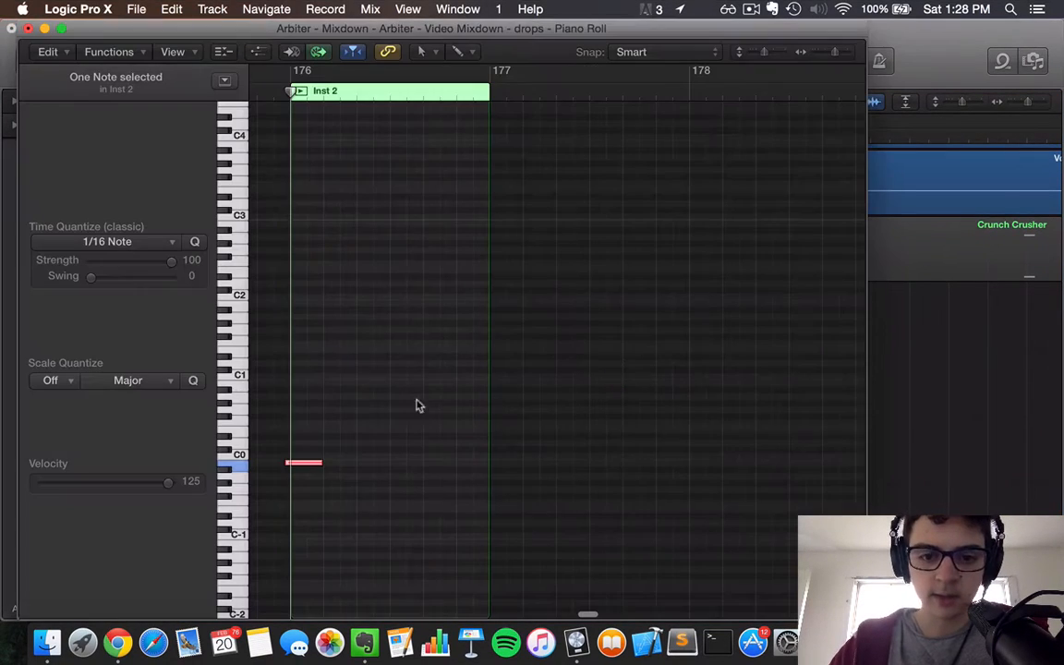
{"action": "left_click", "coordinate": [308, 462]}
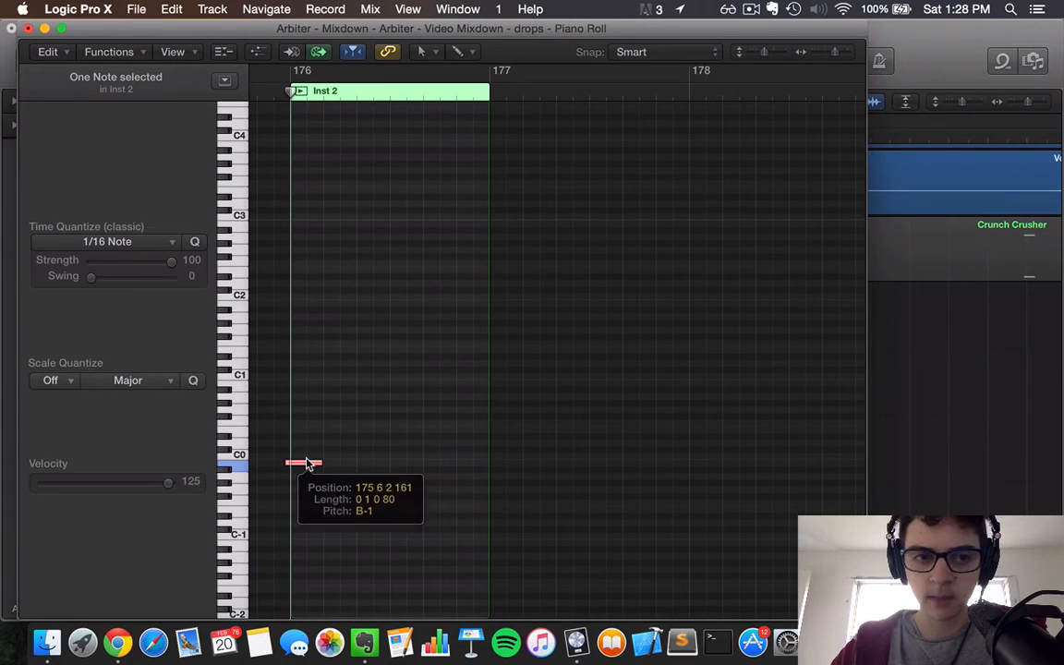
{"action": "left_click", "coordinate": [29, 30]}
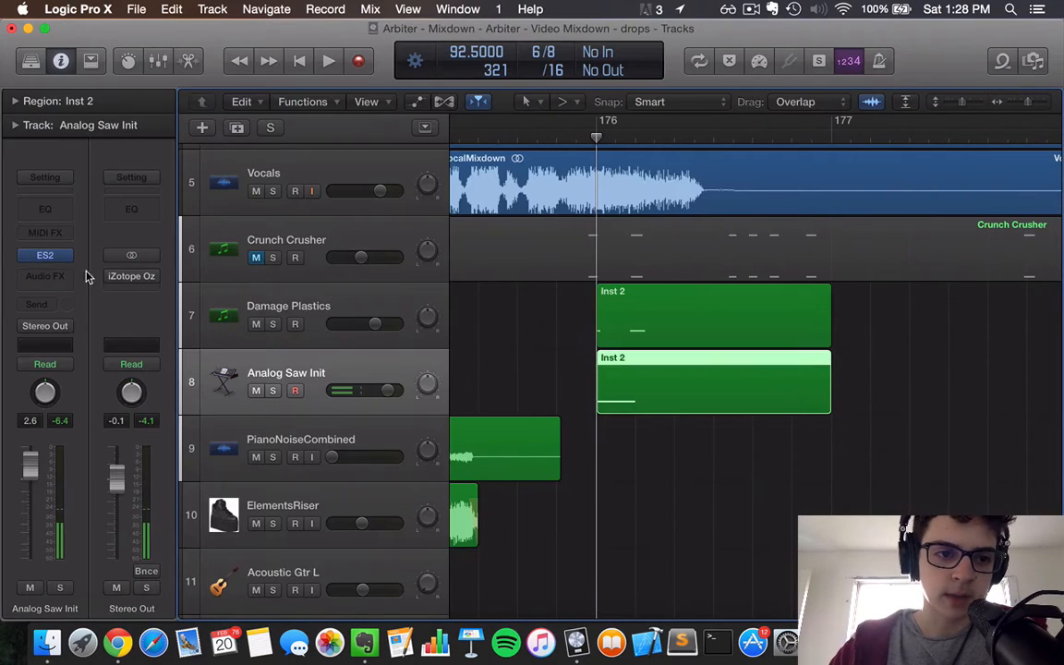
Open the ES2 synth on the Analog Saw Init track and load the Analog Saw Init preset from Tutorial Settings
{"action": "left_click", "coordinate": [47, 256]}
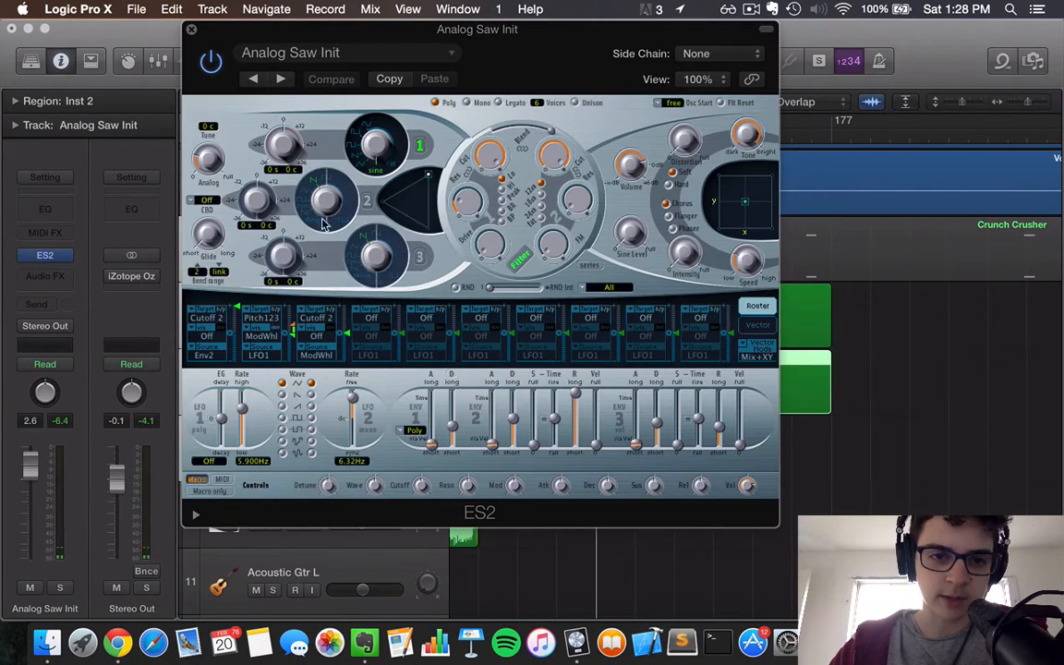
{"action": "left_click", "coordinate": [406, 51]}
{"action": "mouse_move", "coordinate": [399, 565]}
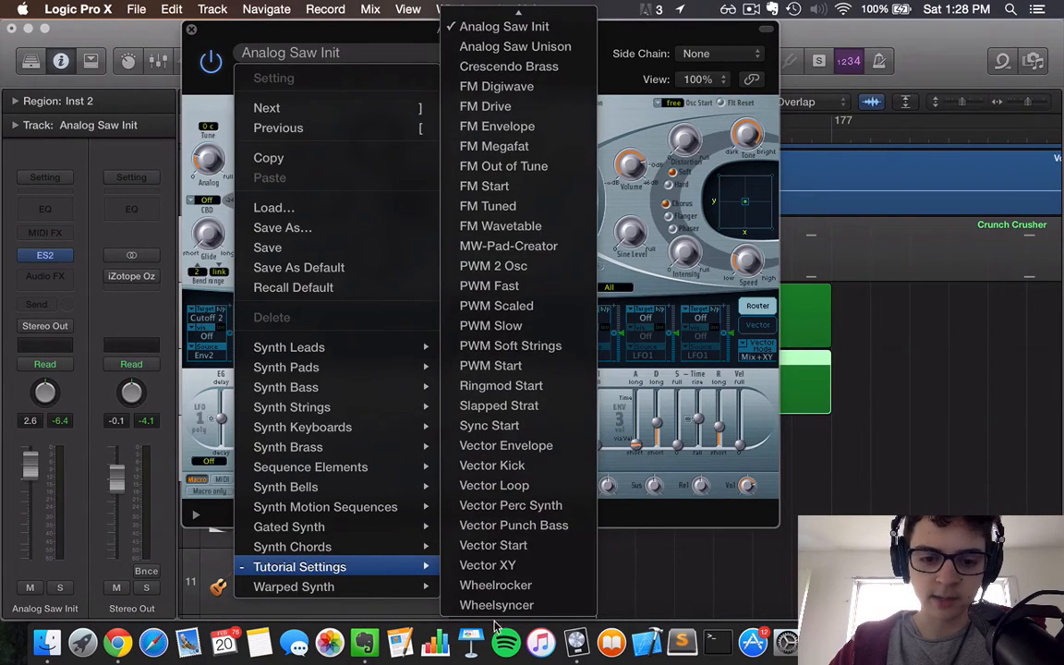
{"action": "left_click", "coordinate": [466, 28]}
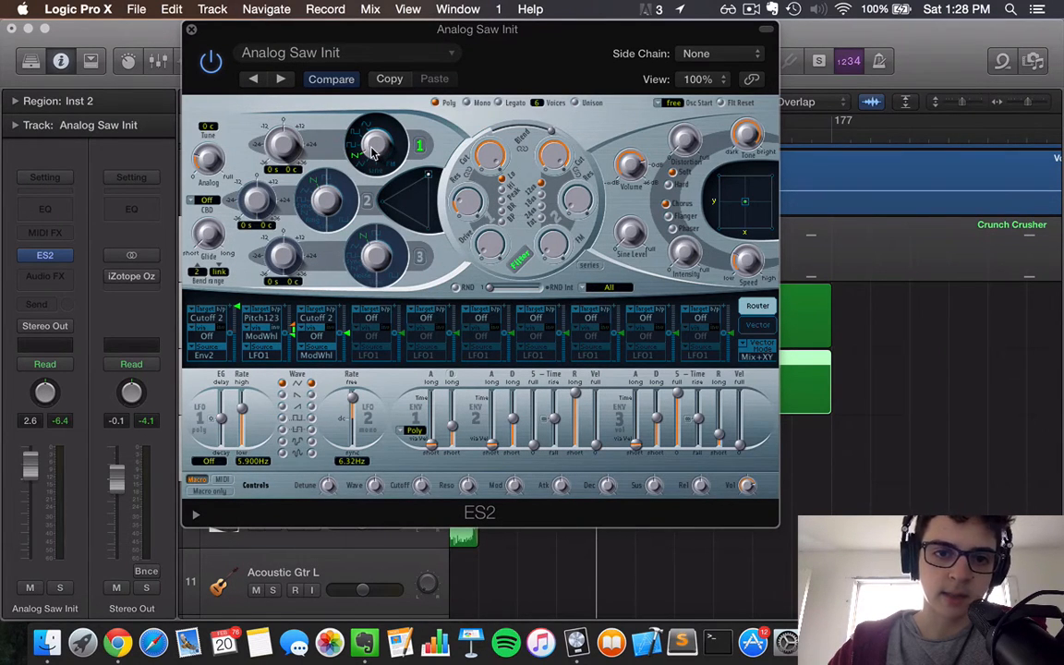
Set oscillator 1 of the Analog Saw Init track's ES2 to the sine wave and close the synth
{"action": "left_click_drag", "start_coordinate": [372, 152], "coordinate": [395, 203]}
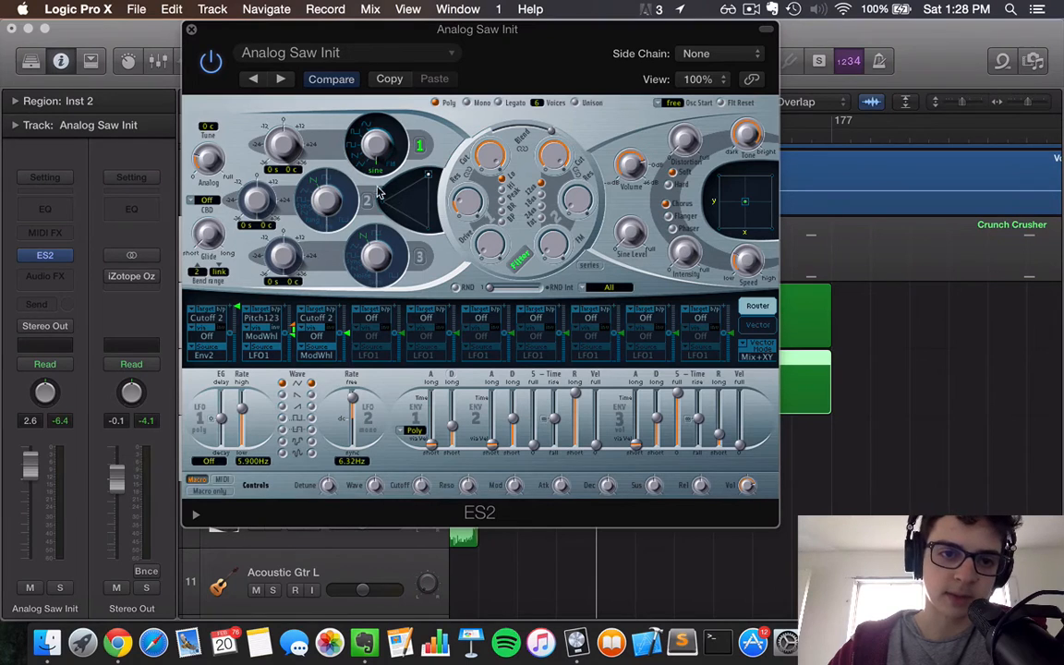
{"action": "left_click", "coordinate": [191, 29]}
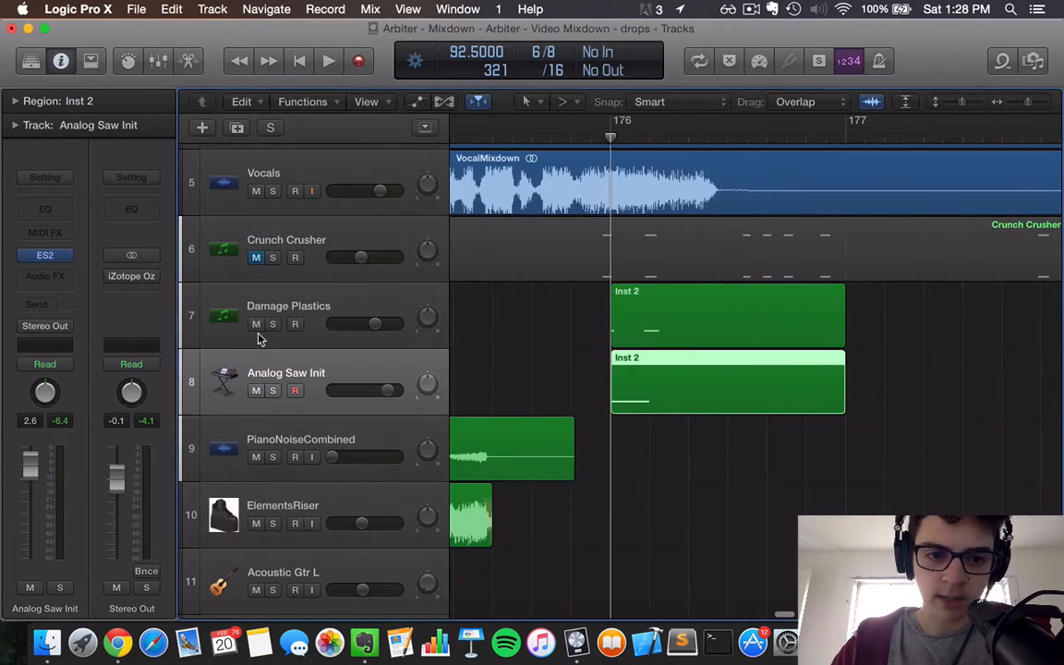
Solo the Damage Plastics and Analog Saw Init tracks, audition them together from bar 176, and turn both solos off
{"action": "left_click", "coordinate": [268, 360]}
{"action": "key", "text": "space"}
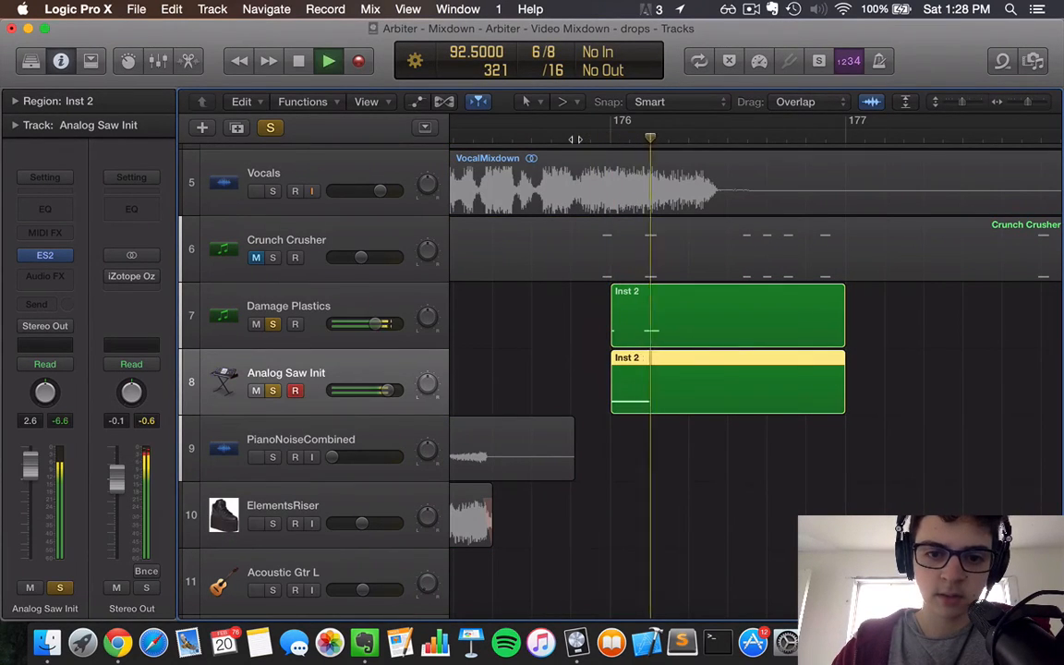
{"action": "left_click", "coordinate": [273, 324]}
{"action": "left_click", "coordinate": [273, 389]}
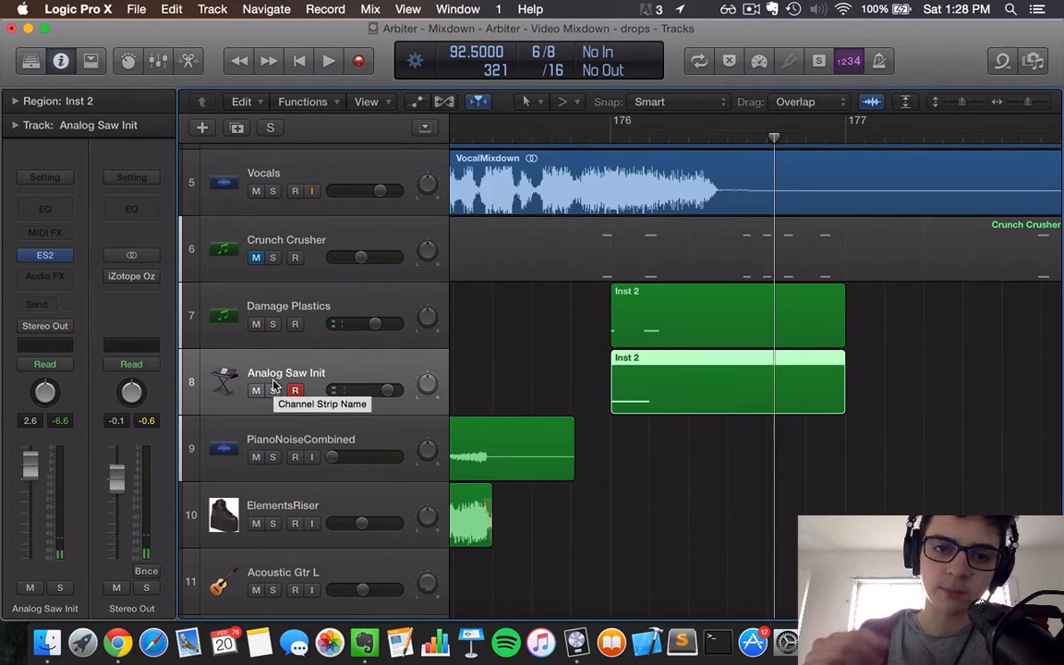
Solo only the Damage Plastics track and audition its impact sound from bar 176
{"action": "left_click", "coordinate": [273, 323]}
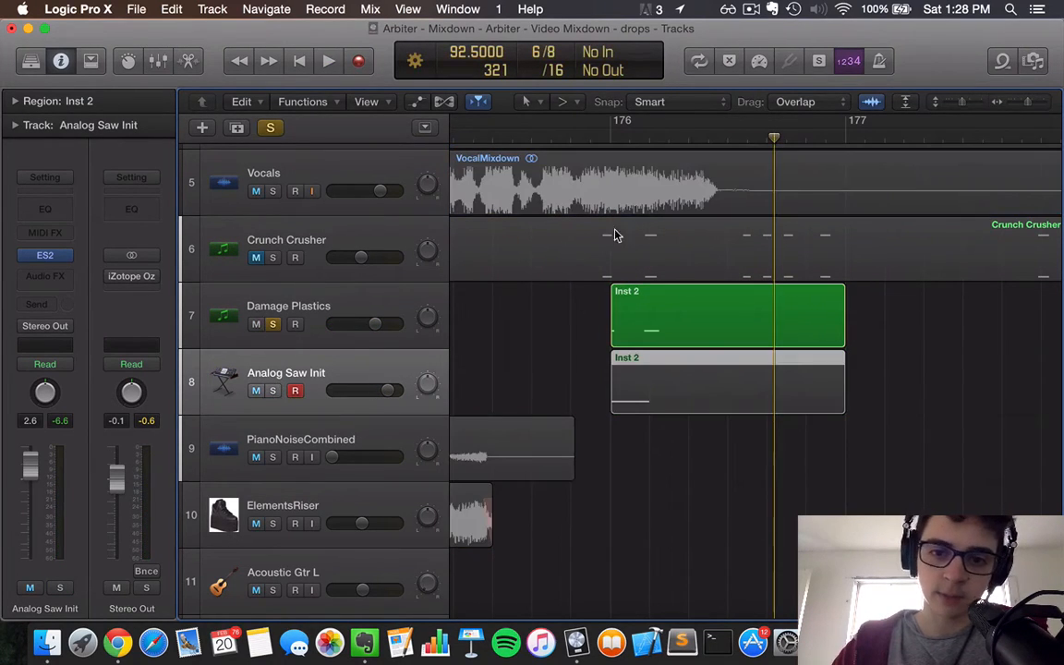
{"action": "left_click", "coordinate": [605, 132]}
{"action": "key", "text": "space"}
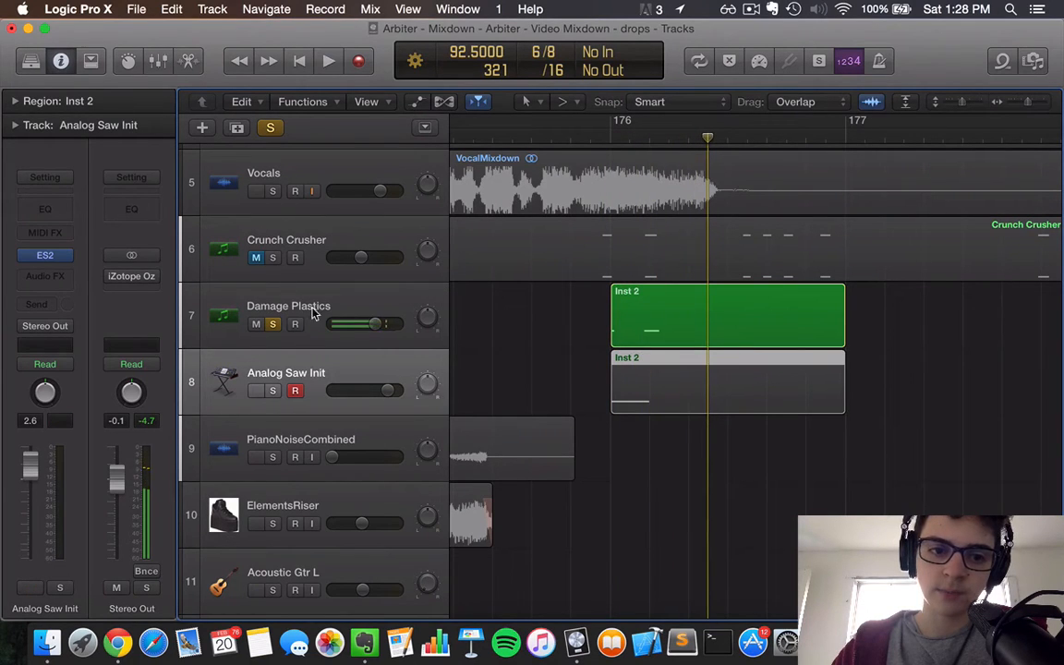
Enable iZotope Ozone 6 on Stereo Out and audition Damage Plastics and Analog Saw Init soloed together from just before bar 176
{"action": "left_click", "coordinate": [273, 324]}
{"action": "left_click", "coordinate": [272, 391]}
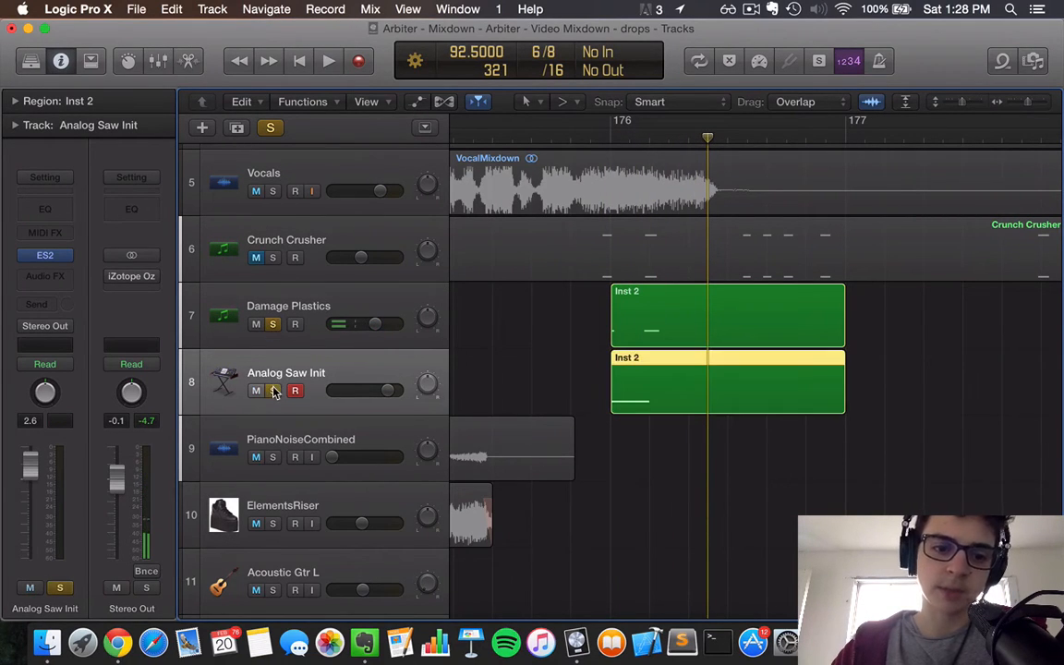
{"action": "left_click", "coordinate": [605, 134]}
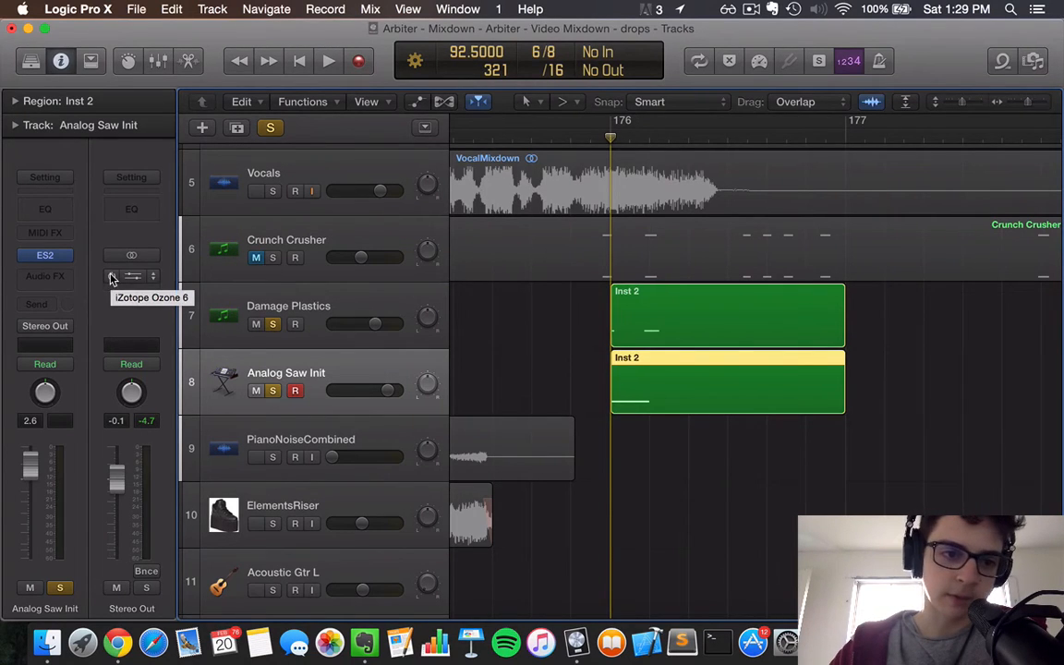
{"action": "left_click", "coordinate": [570, 140]}
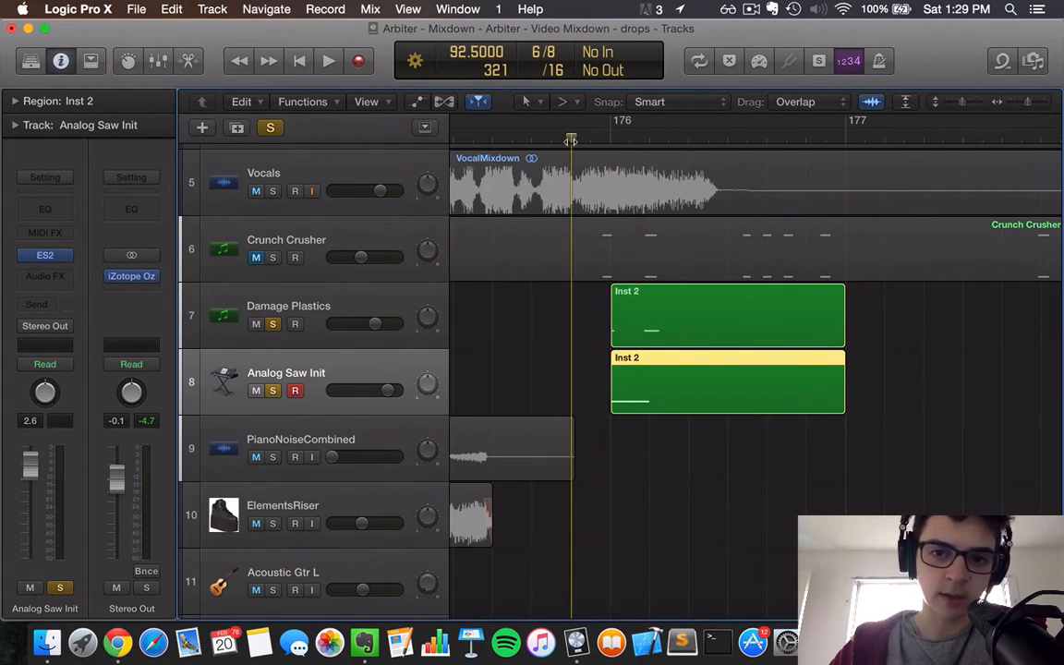
{"action": "key", "text": "space"}
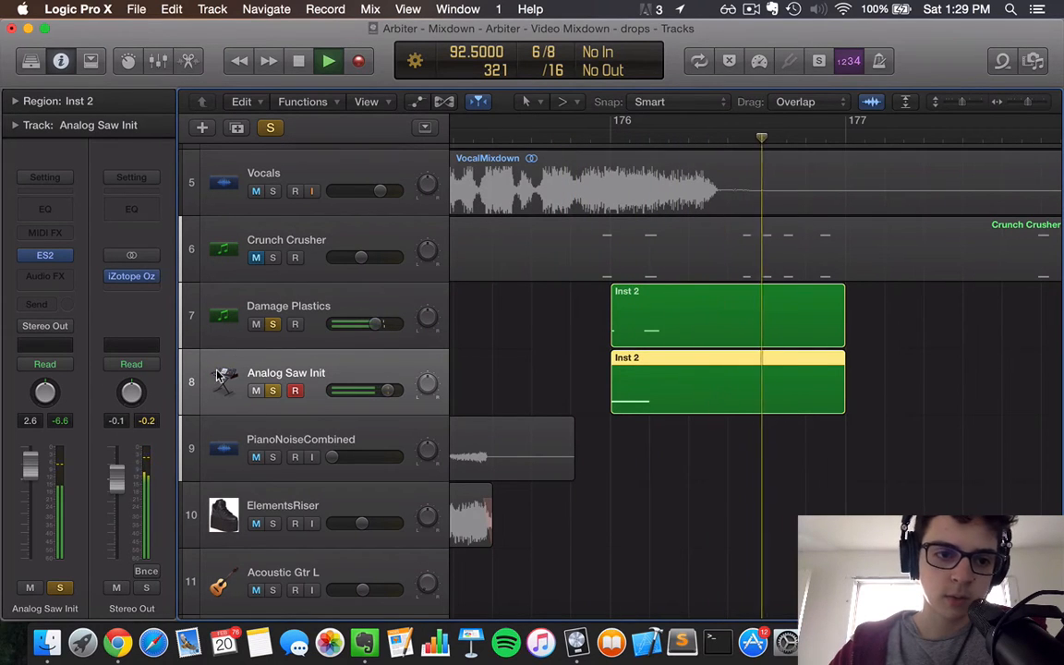
{"action": "left_click", "coordinate": [273, 324]}
{"action": "left_click", "coordinate": [272, 391]}
Play the full transition into the drop with all unmuted tracks, from just before bar 174 to past bar 178
{"action": "key", "text": "super+Left"}
{"action": "key", "text": "super+Left"}
{"action": "key", "text": "super+Left"}
{"action": "key", "text": "super+Left"}
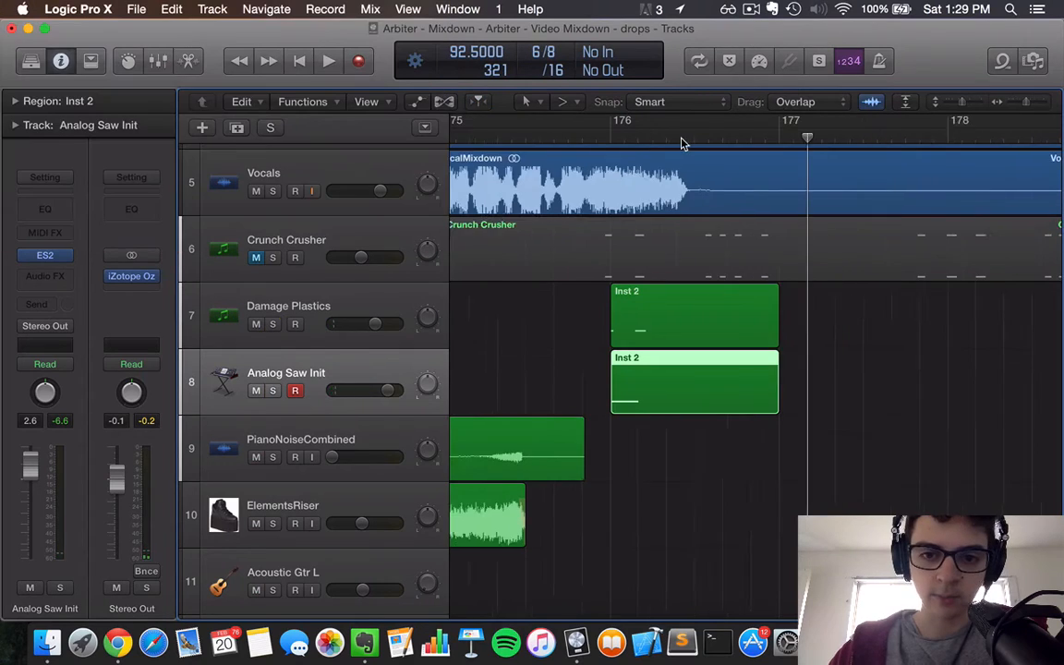
{"action": "left_click", "coordinate": [494, 137]}
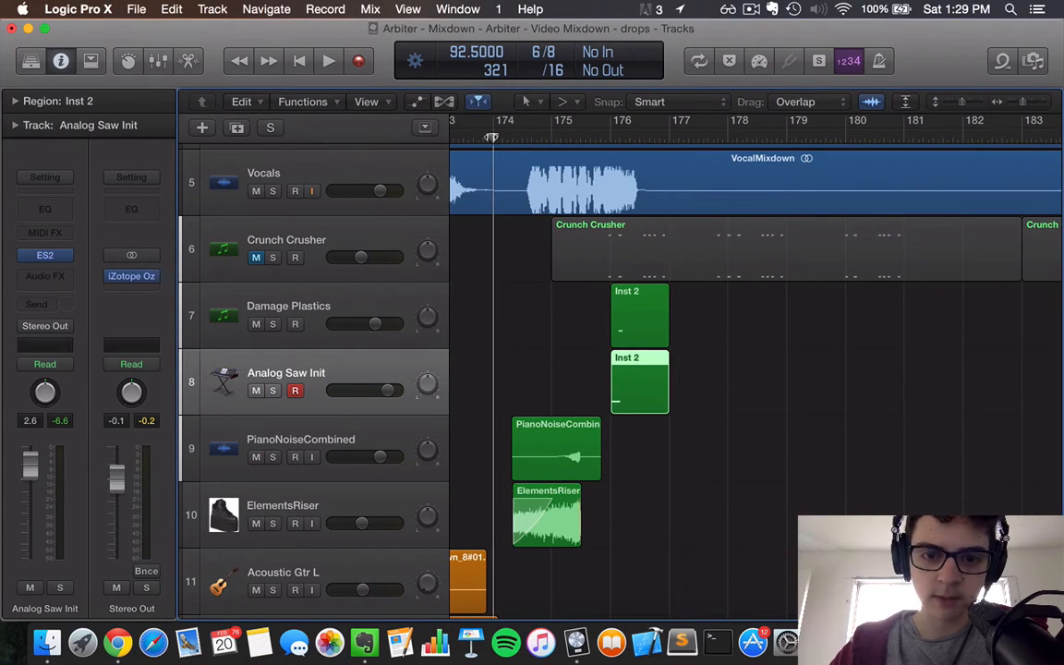
{"action": "key", "text": "space"}
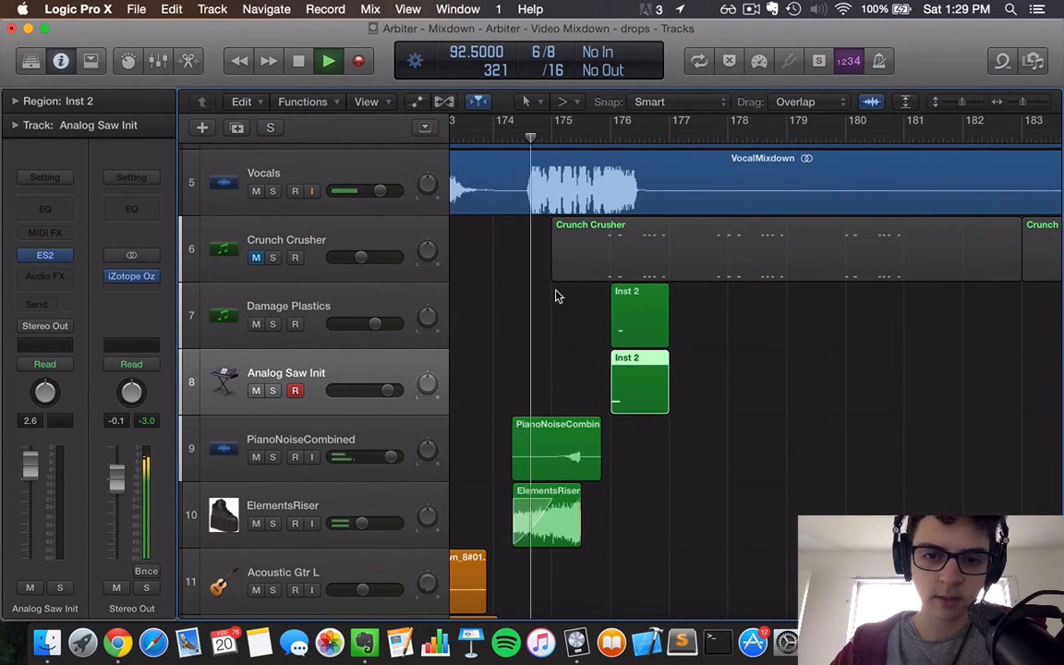
{"action": "scroll", "coordinate": [556, 295], "scroll_direction": "up", "scroll_amount": 1}
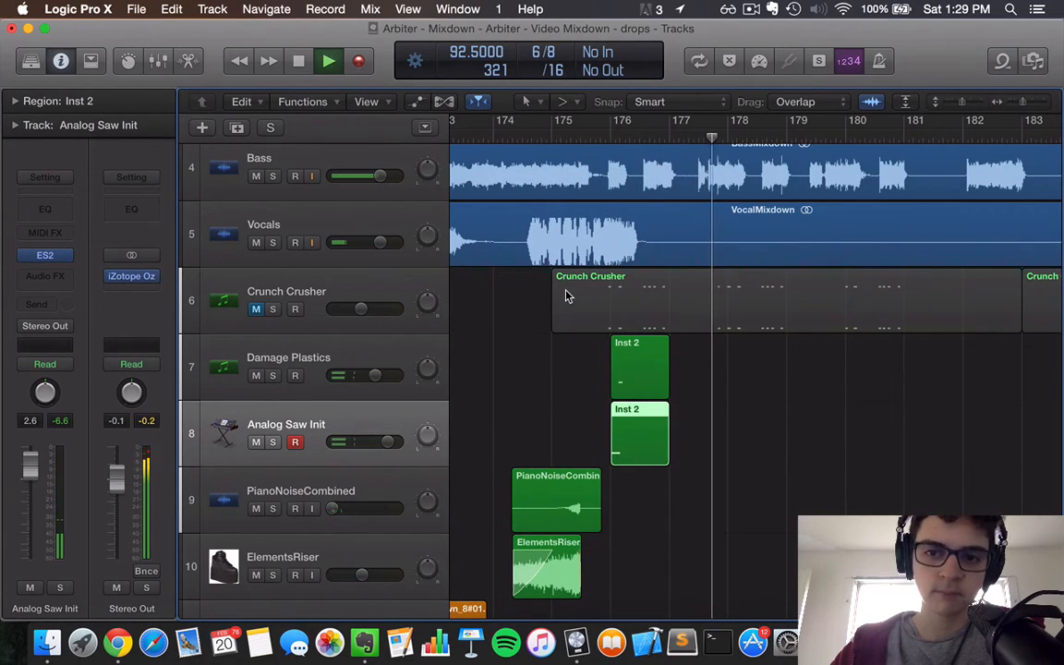
{"action": "key", "text": "space"}
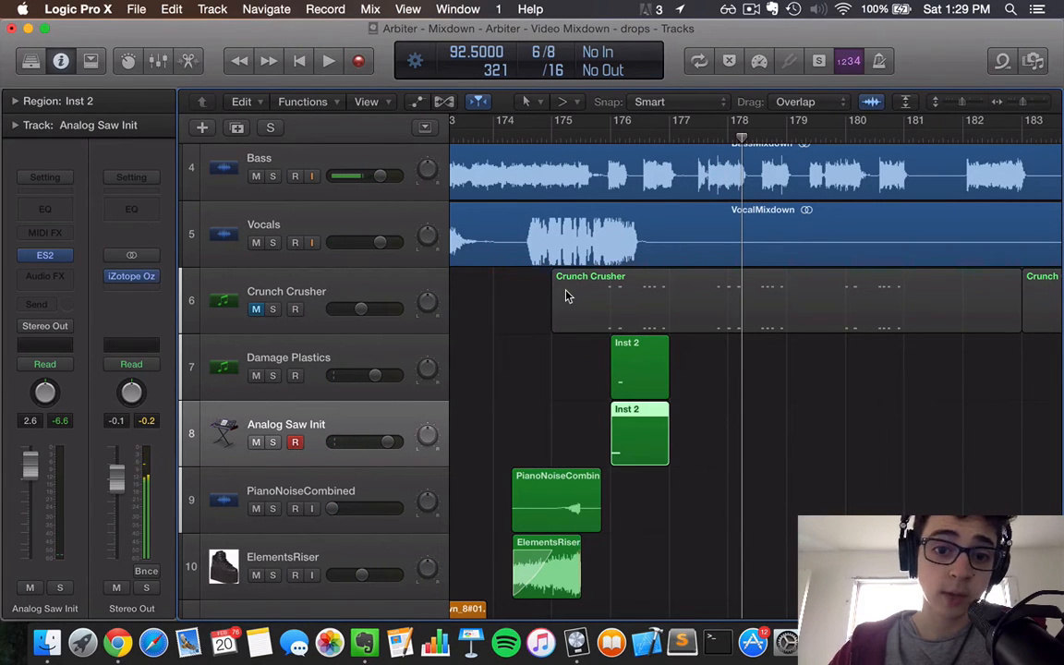
Place the playhead just before bar 176 and create one new software instrument track below the muted Crunch Crusher track
{"action": "scroll", "coordinate": [499, 263], "scroll_direction": "down", "scroll_amount": 3}
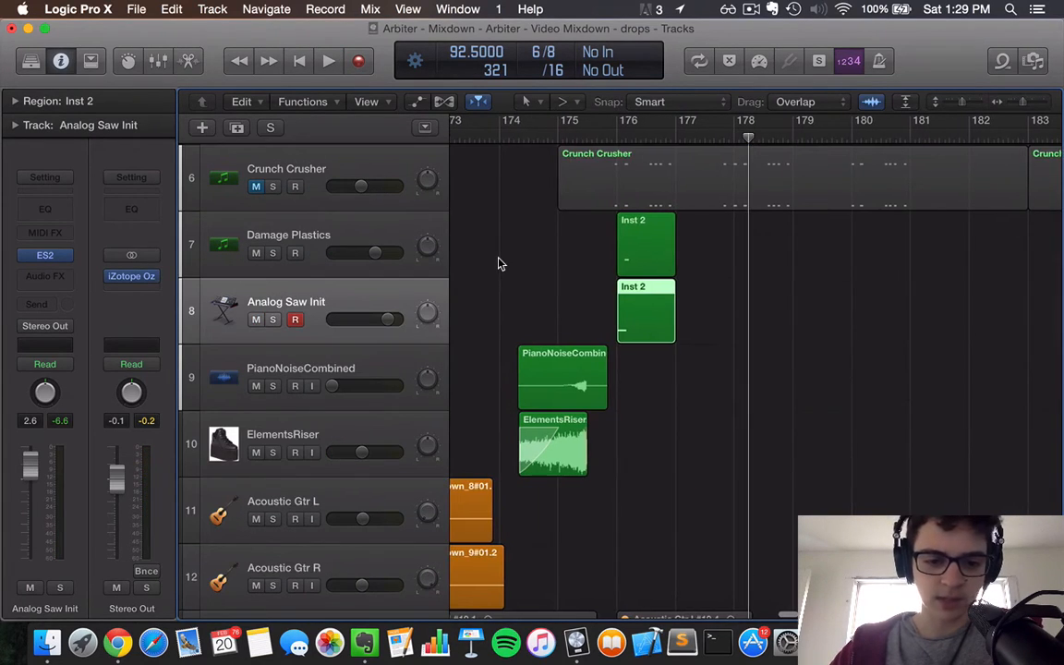
{"action": "scroll", "coordinate": [499, 263], "scroll_direction": "up", "scroll_amount": 2}
{"action": "scroll", "coordinate": [498, 263], "scroll_direction": "up", "scroll_amount": 5}
{"action": "left_click", "coordinate": [324, 424]}
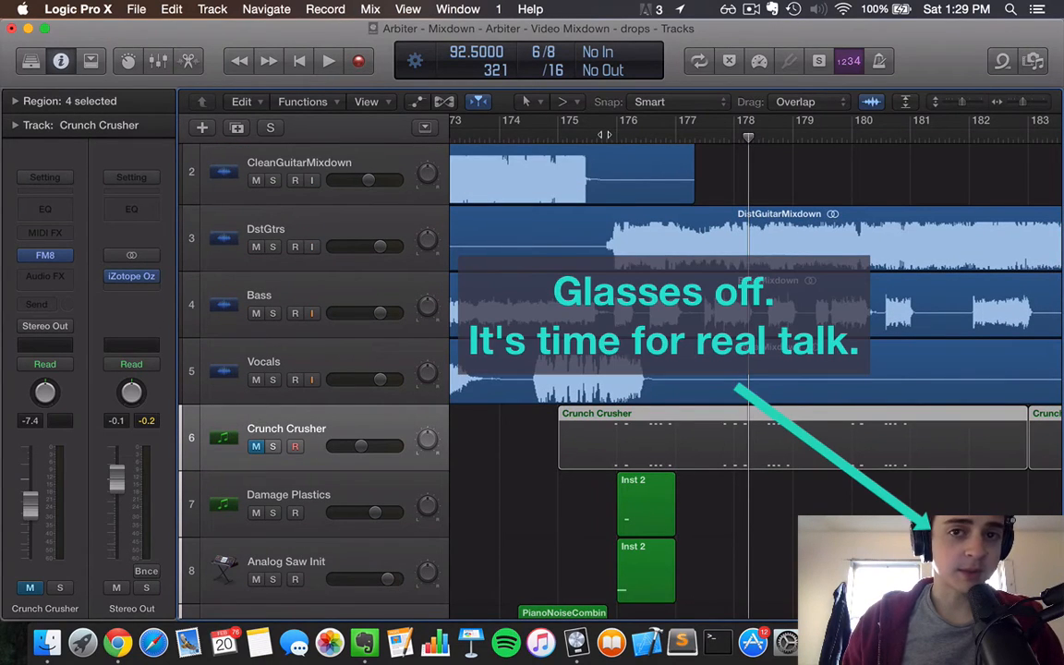
{"action": "left_click", "coordinate": [615, 136]}
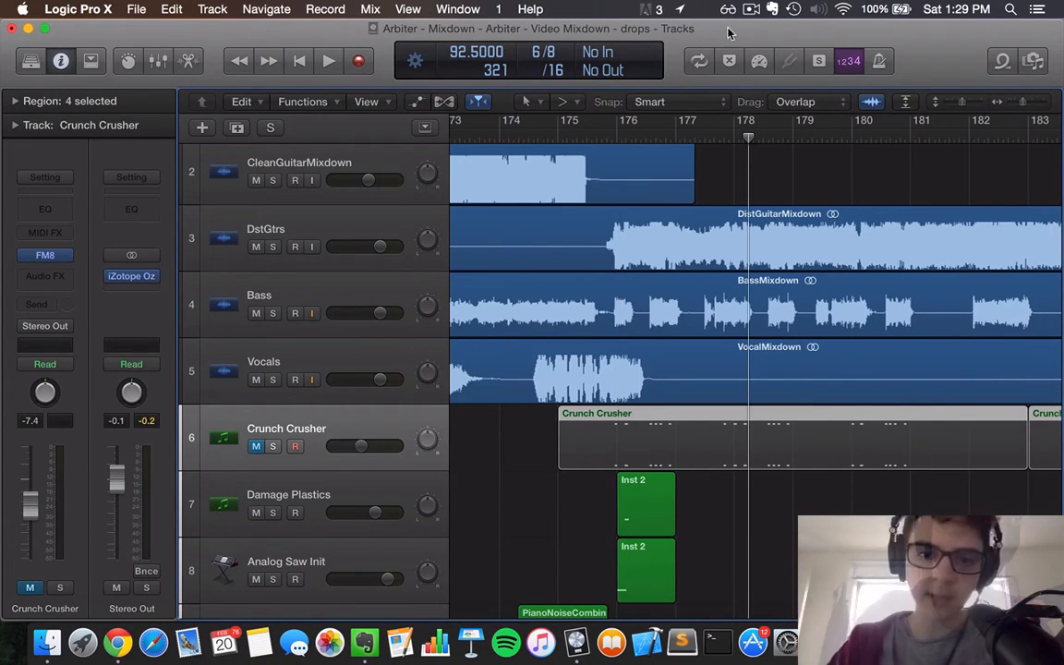
{"action": "left_click", "coordinate": [615, 135]}
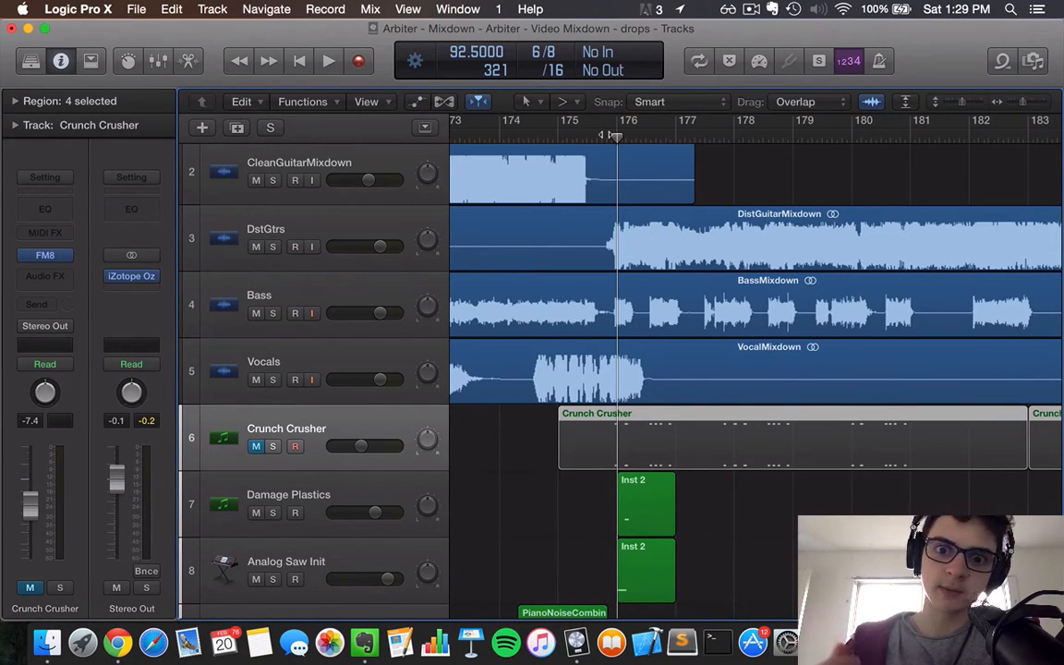
{"action": "left_click", "coordinate": [203, 128]}
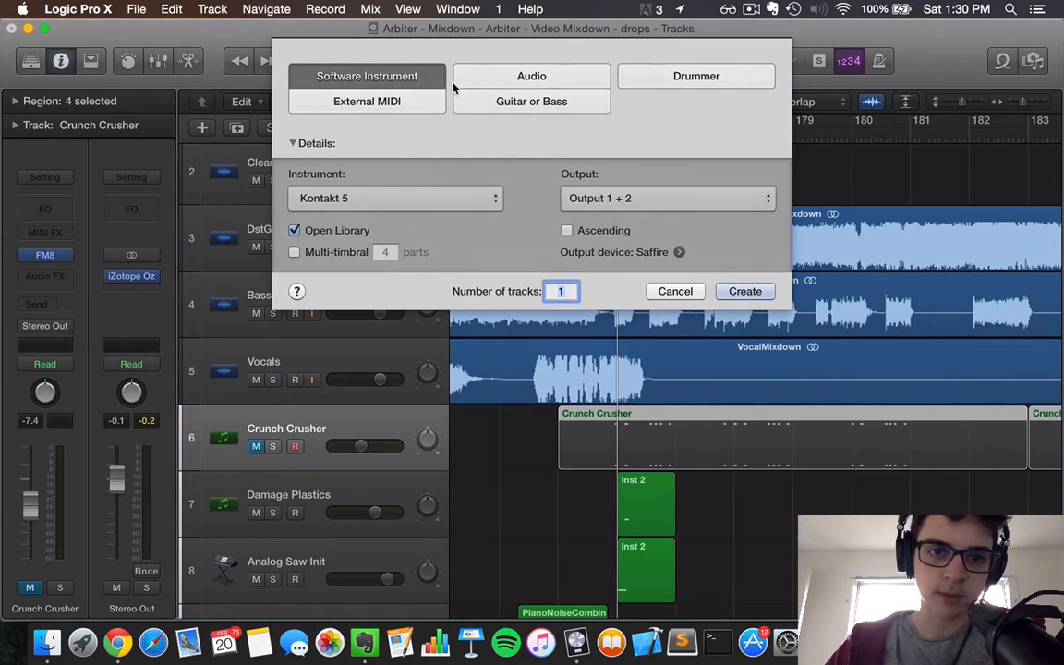
{"action": "left_click", "coordinate": [749, 294]}
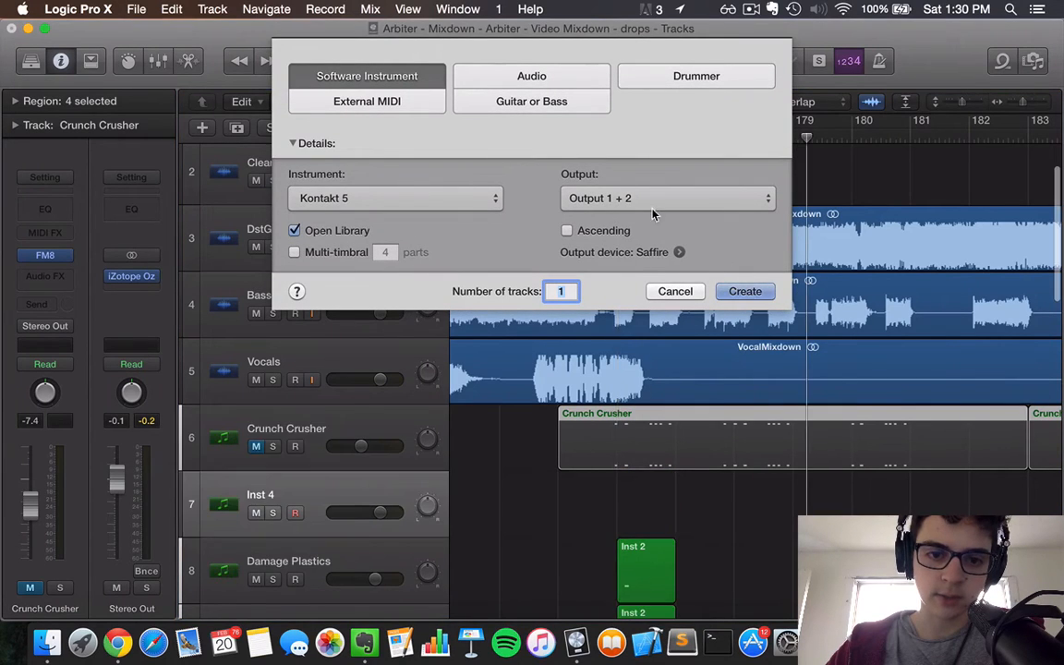
Load Native Instruments FM8 as the instrument on the new Inst 4 track
{"action": "left_click", "coordinate": [255, 262]}
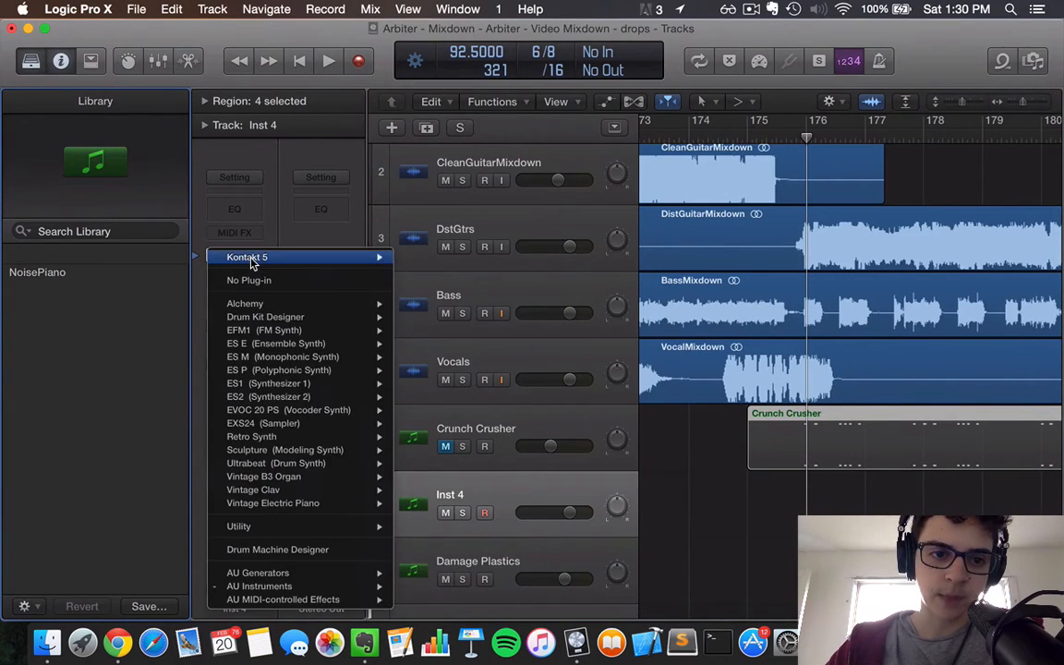
{"action": "mouse_move", "coordinate": [325, 586]}
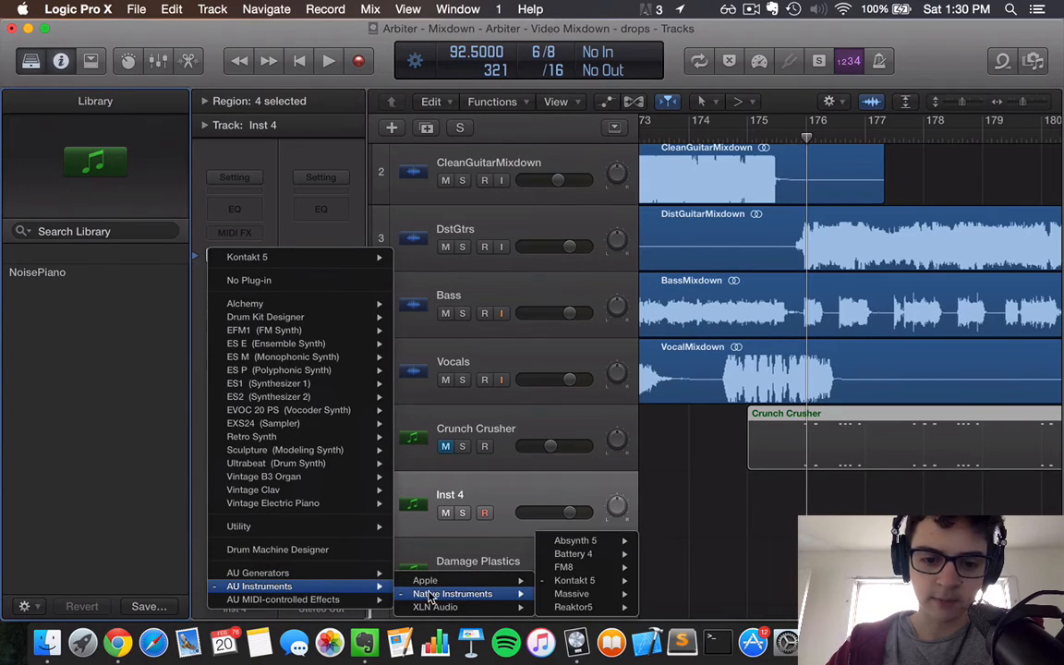
{"action": "left_click", "coordinate": [564, 519]}
{"action": "left_click", "coordinate": [586, 592]}
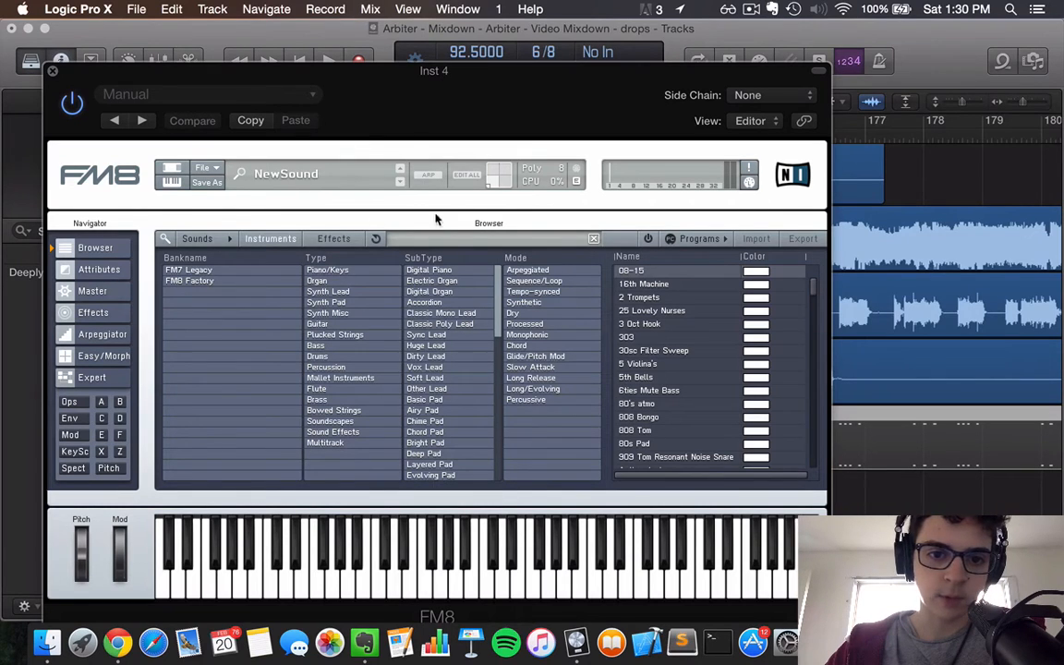
Load the Crunch Crusher preset in FM8
{"action": "left_click", "coordinate": [399, 172]}
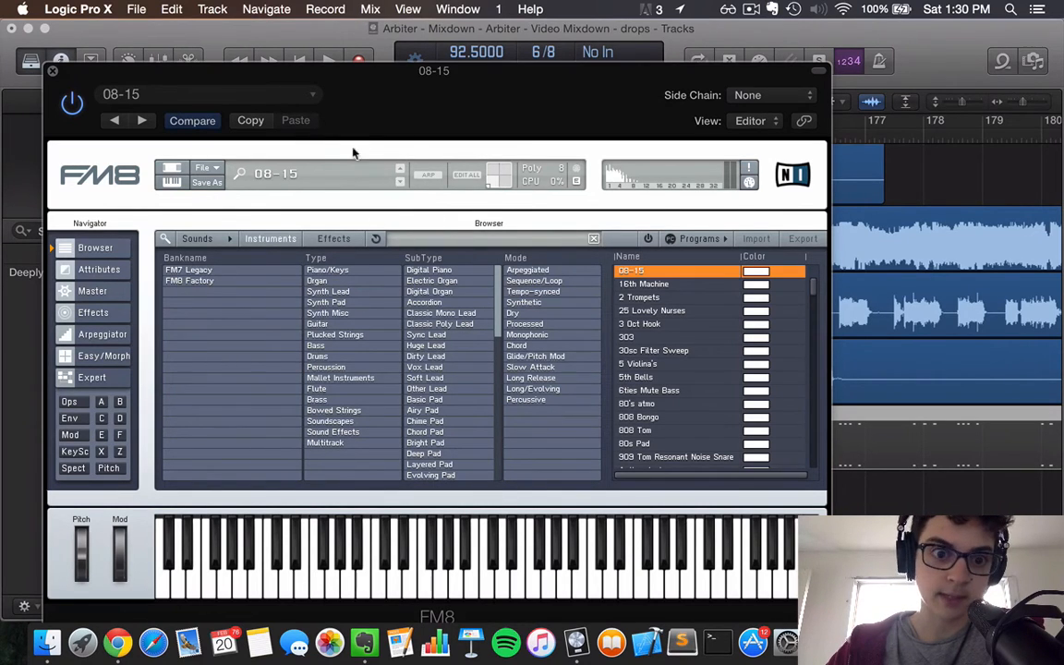
{"action": "left_click", "coordinate": [299, 172]}
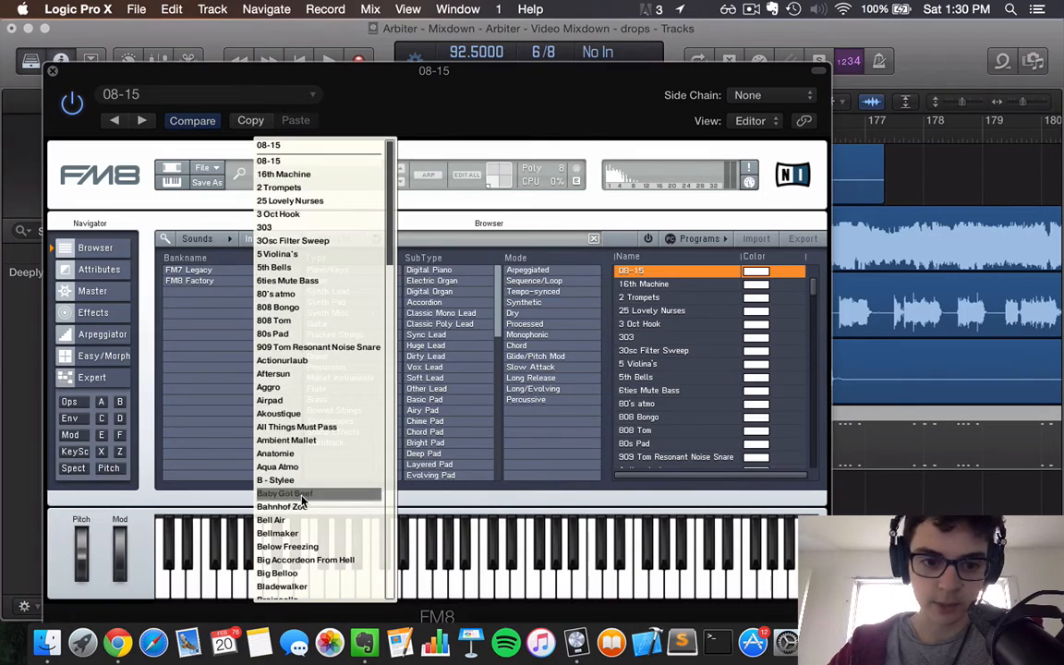
{"action": "scroll", "coordinate": [301, 500], "scroll_direction": "down", "scroll_amount": 3}
{"action": "scroll", "coordinate": [301, 501], "scroll_direction": "down", "scroll_amount": 6}
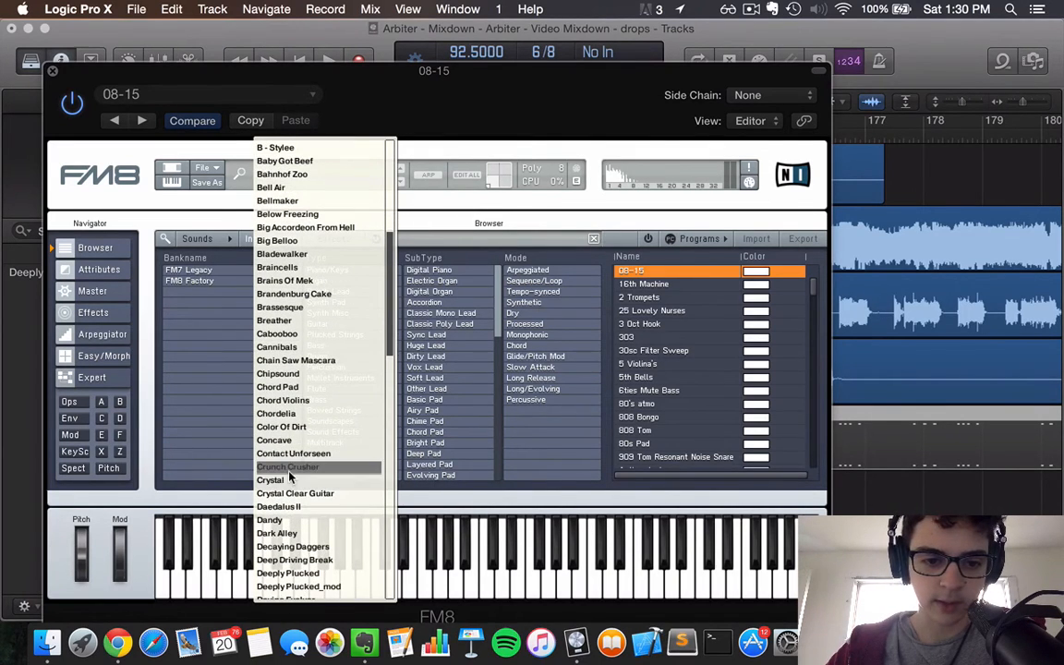
{"action": "left_click", "coordinate": [287, 466]}
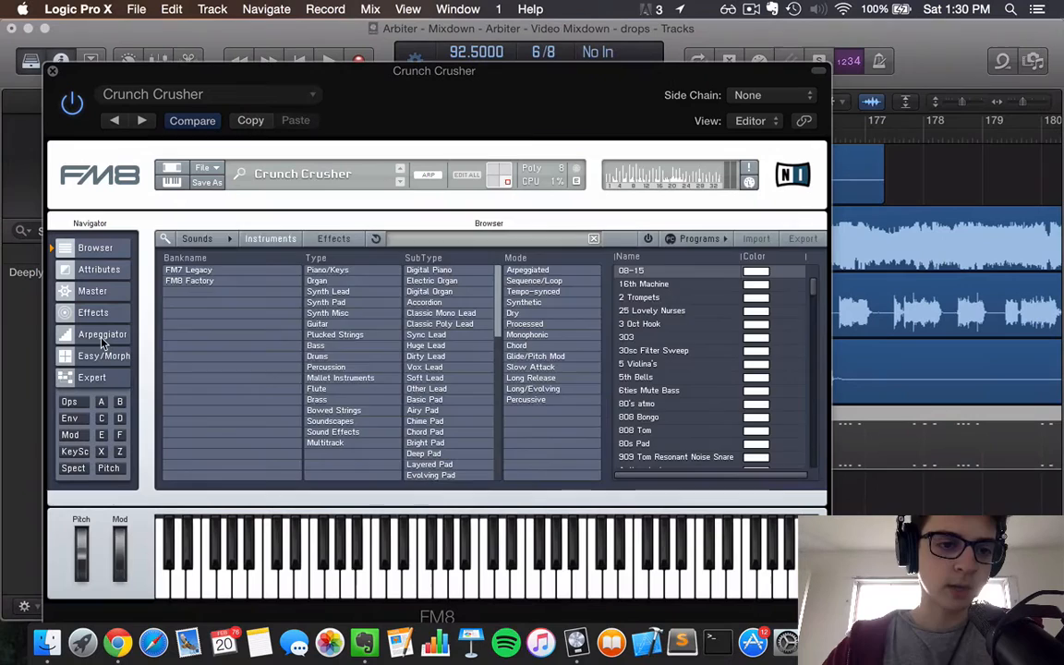
Turn off FM8's arpeggiator, inspect the preset's effects and close the instrument
{"action": "left_click", "coordinate": [101, 334]}
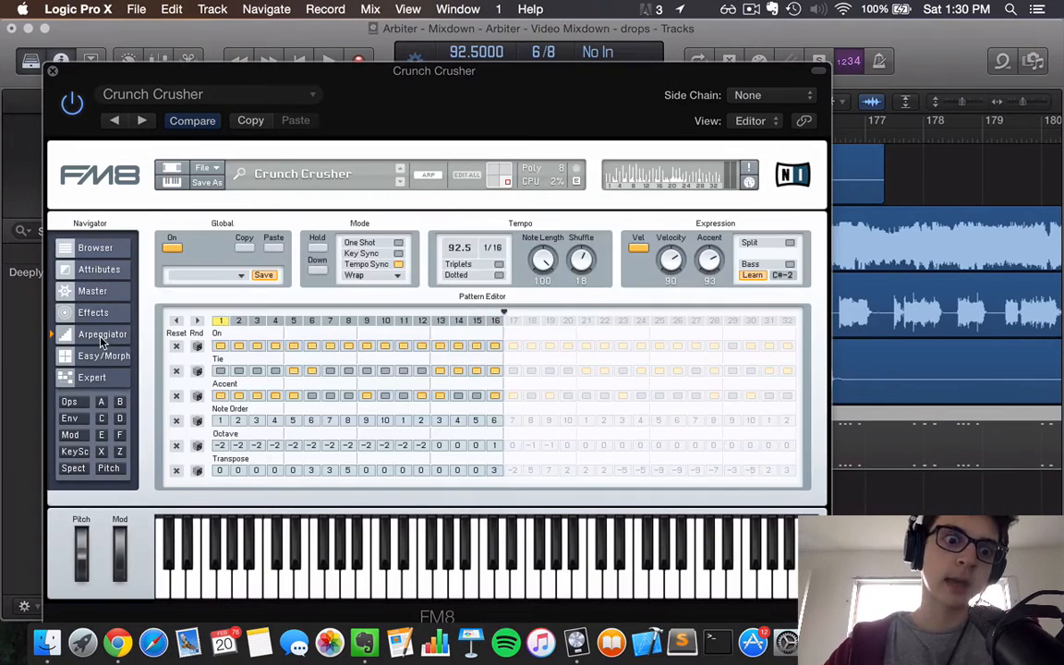
{"action": "left_click", "coordinate": [174, 249]}
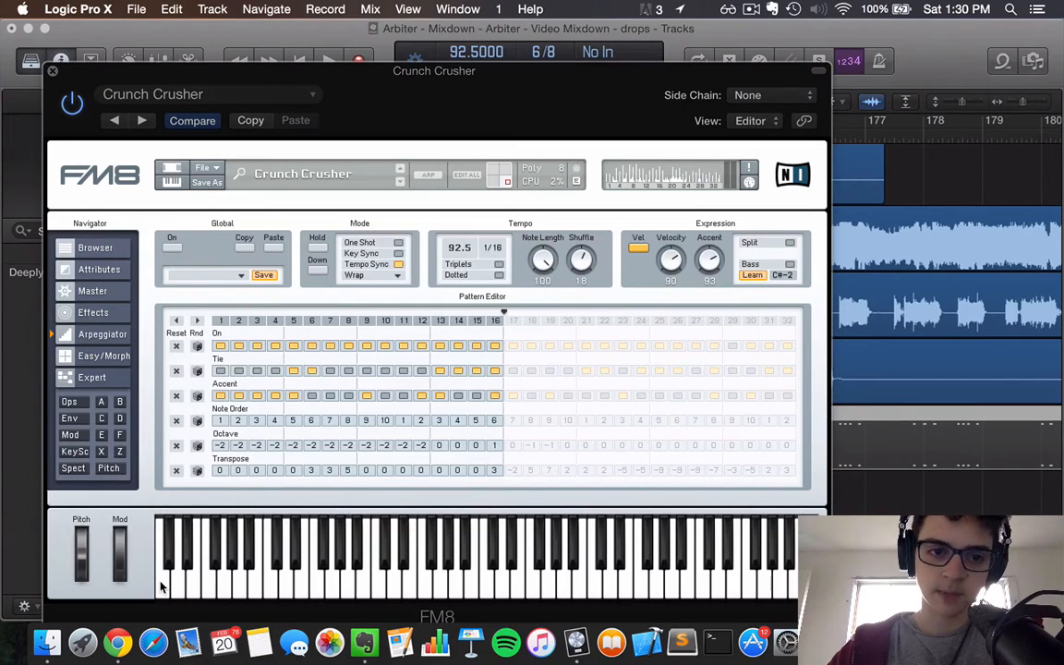
{"action": "left_click", "coordinate": [97, 312]}
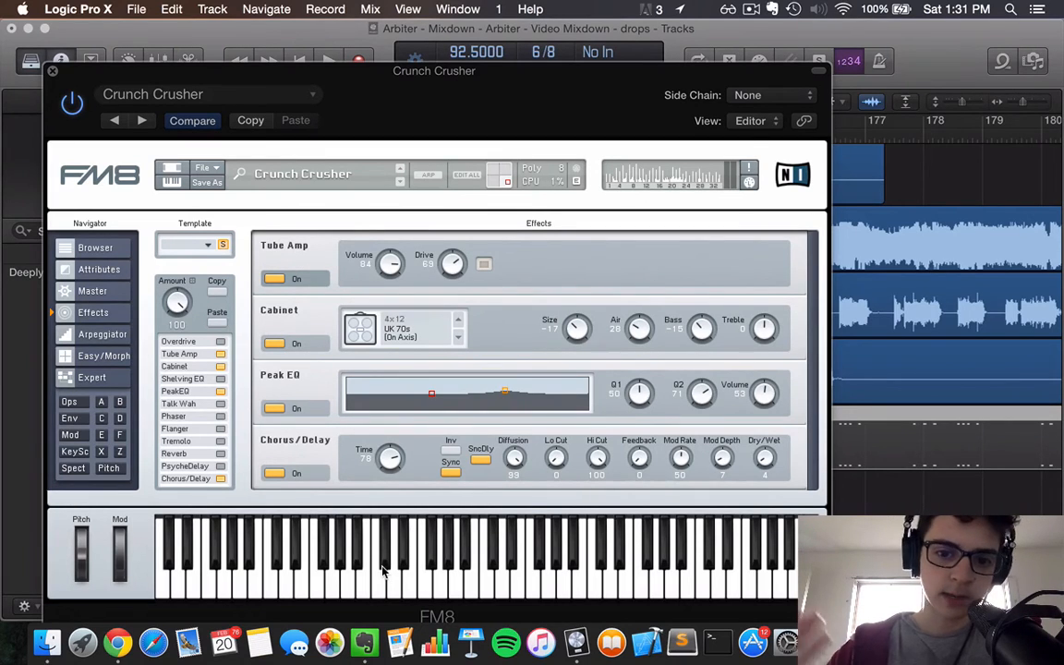
{"action": "left_click", "coordinate": [52, 72]}
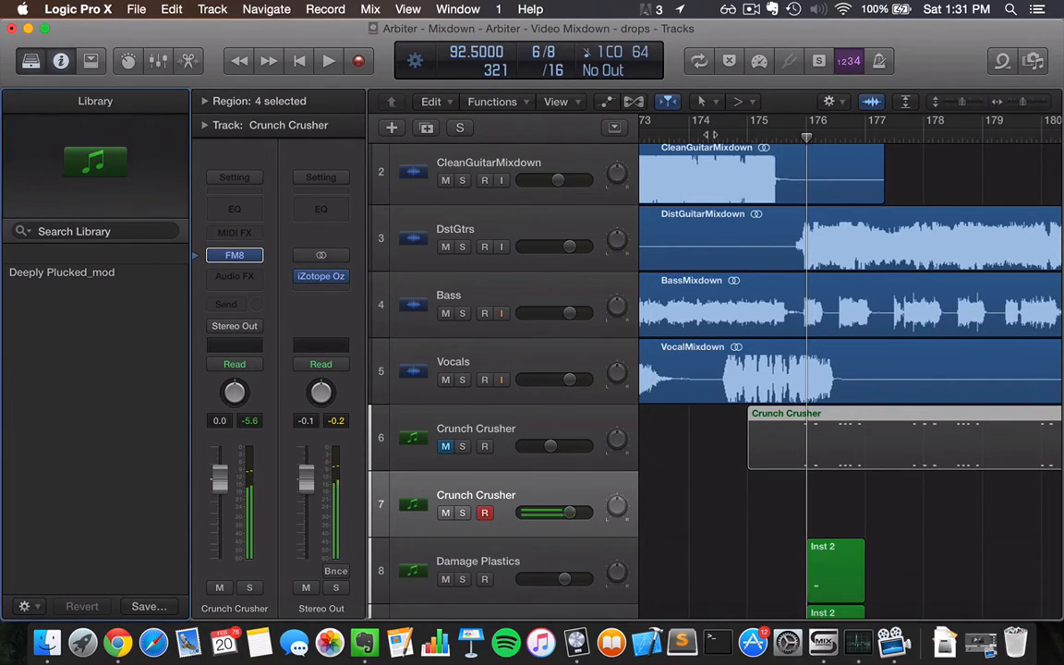
Record a Crunch Crusher part from bar 176 to past bar 178 on the new track, and return the playhead to before bar 176
{"action": "left_click", "coordinate": [360, 61]}
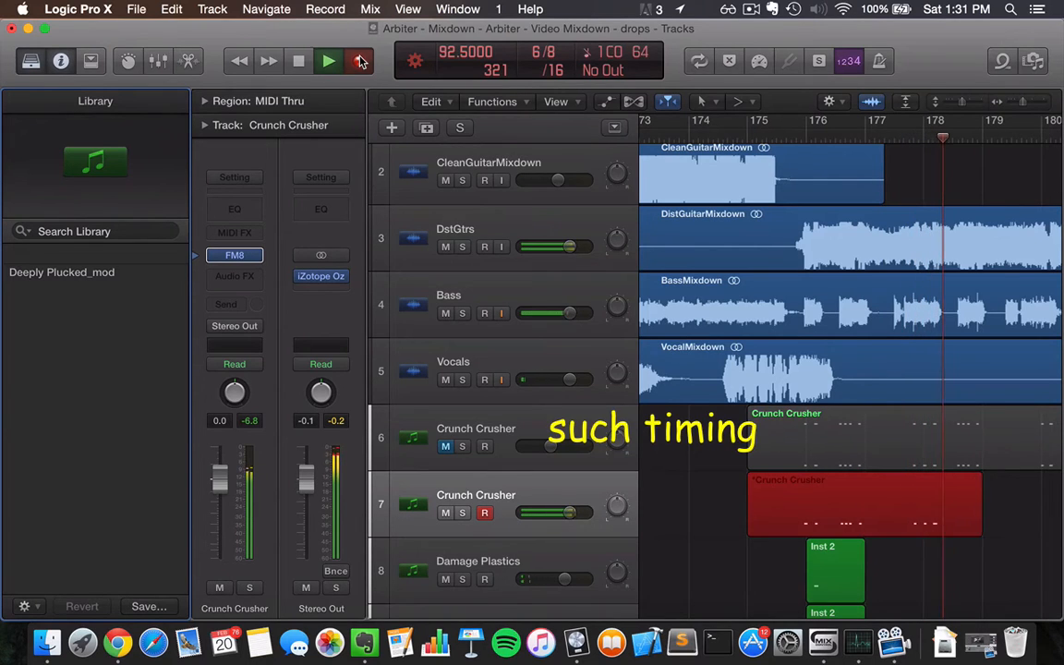
{"action": "key", "text": "space"}
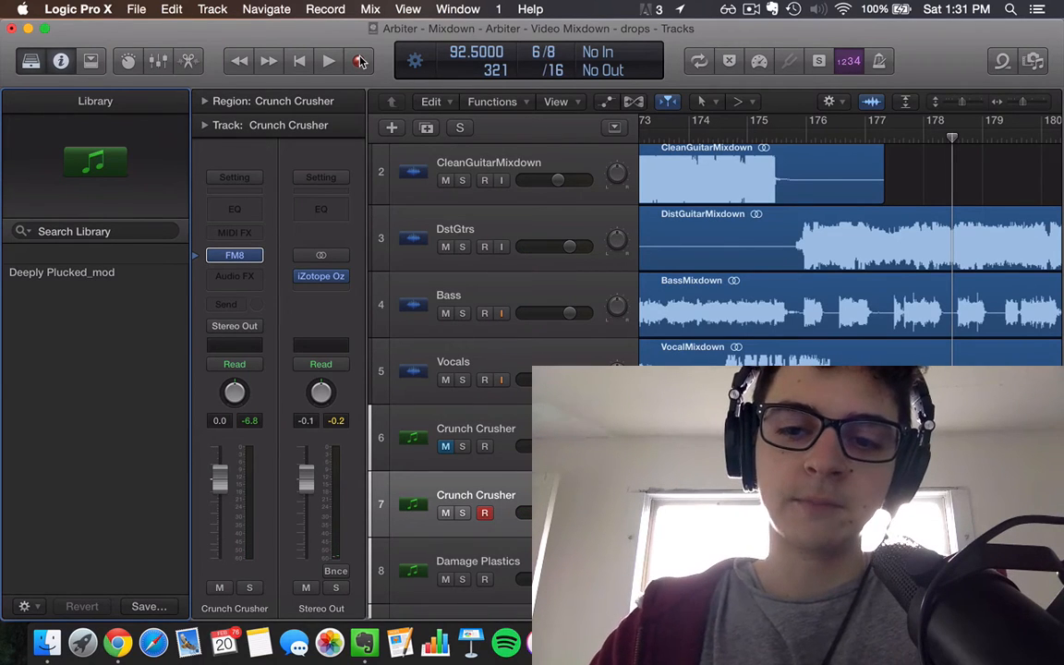
{"action": "left_click", "coordinate": [787, 138]}
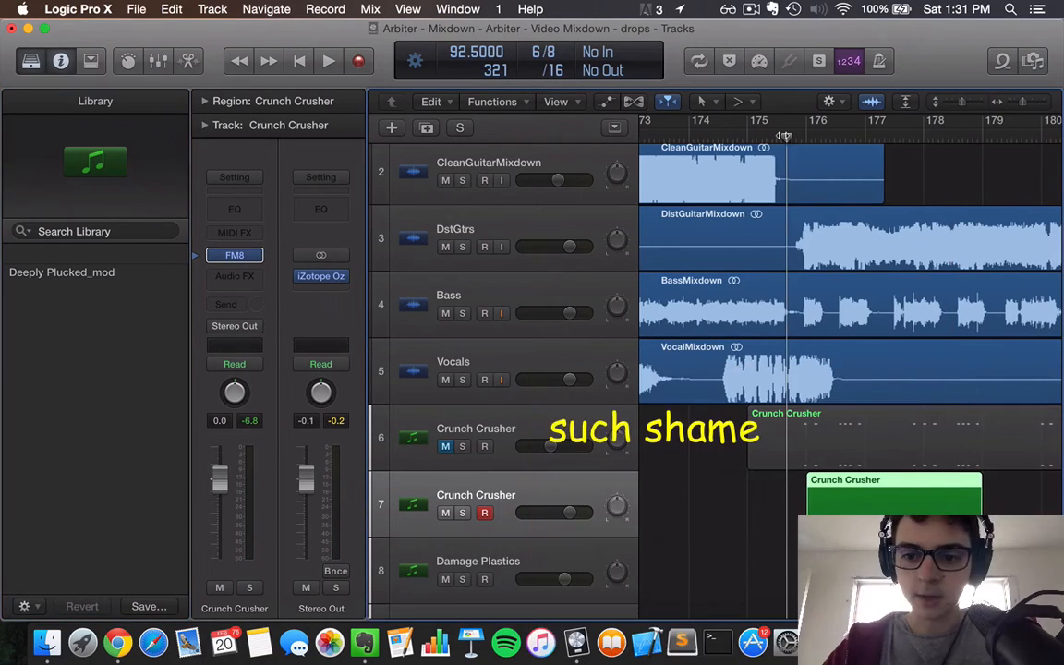
Move the newly recorded Crunch Crusher track directly below the ArbitierRawDrums2 track and show its notes in the Piano Roll
{"action": "scroll", "coordinate": [737, 128], "scroll_direction": "up", "scroll_amount": 2}
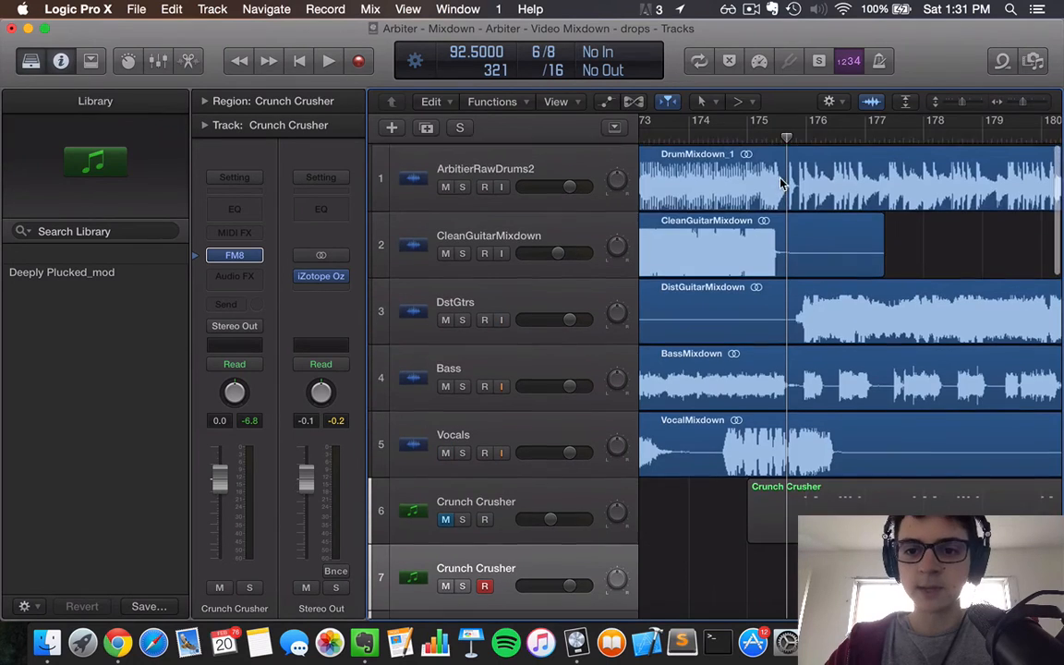
{"action": "scroll", "coordinate": [701, 139], "scroll_direction": "right", "scroll_amount": 2}
{"action": "left_click_drag", "start_coordinate": [678, 138], "coordinate": [689, 139]}
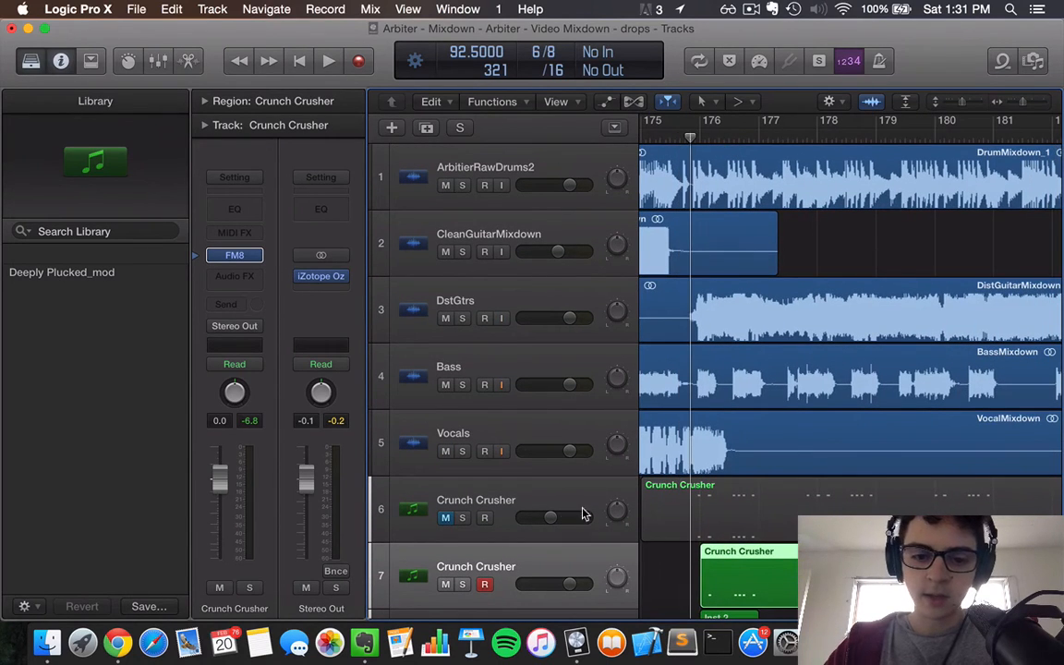
{"action": "left_click_drag", "start_coordinate": [519, 561], "coordinate": [544, 230]}
{"action": "key", "text": "p"}
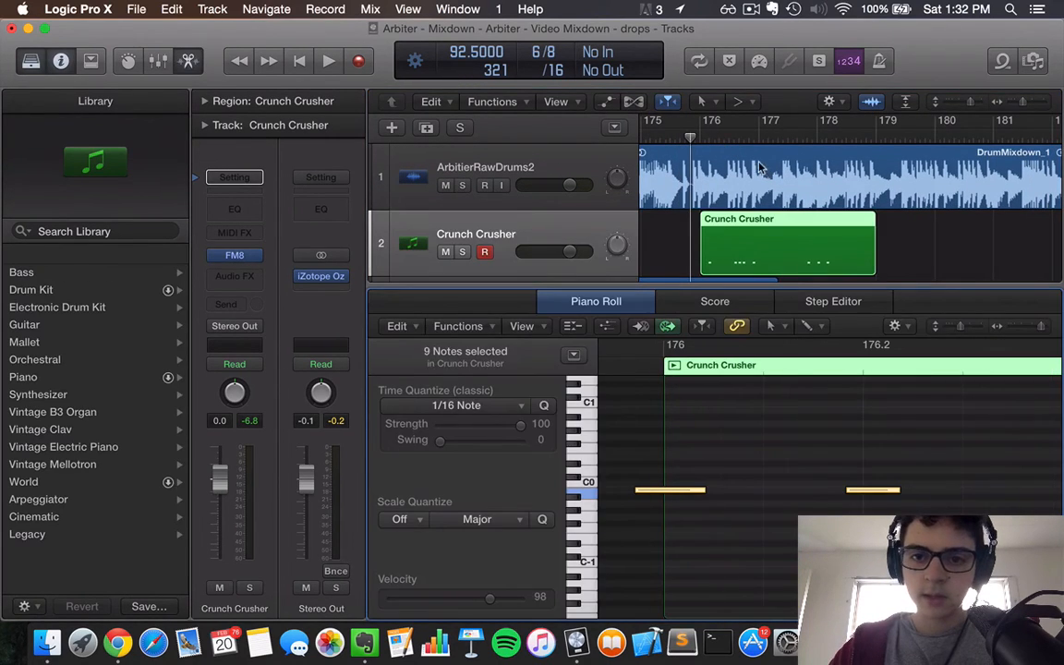
Align the playhead with the drum hit just before bar 176 and move the first recorded Crunch Crusher note to it
{"action": "left_click", "coordinate": [694, 142]}
{"action": "key", "text": "super+Right"}
{"action": "key", "text": "super+Right"}
{"action": "key", "text": "super+Right"}
{"action": "key", "text": "super+Right"}
{"action": "key", "text": "super+Right"}
{"action": "key", "text": "super+Right"}
{"action": "key", "text": "super+Right"}
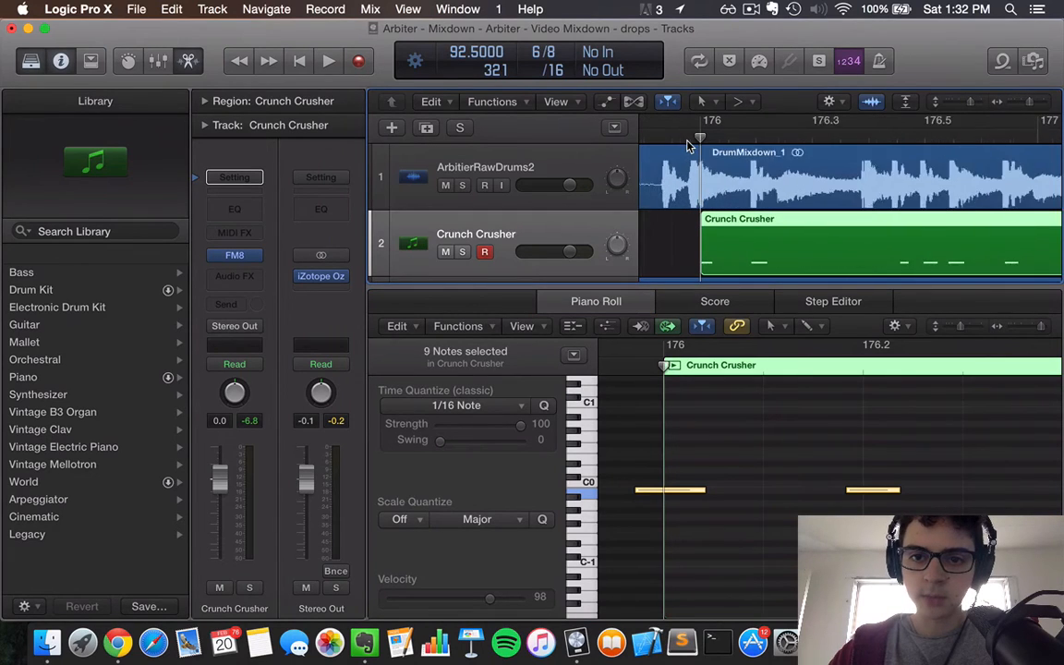
{"action": "left_click", "coordinate": [680, 143]}
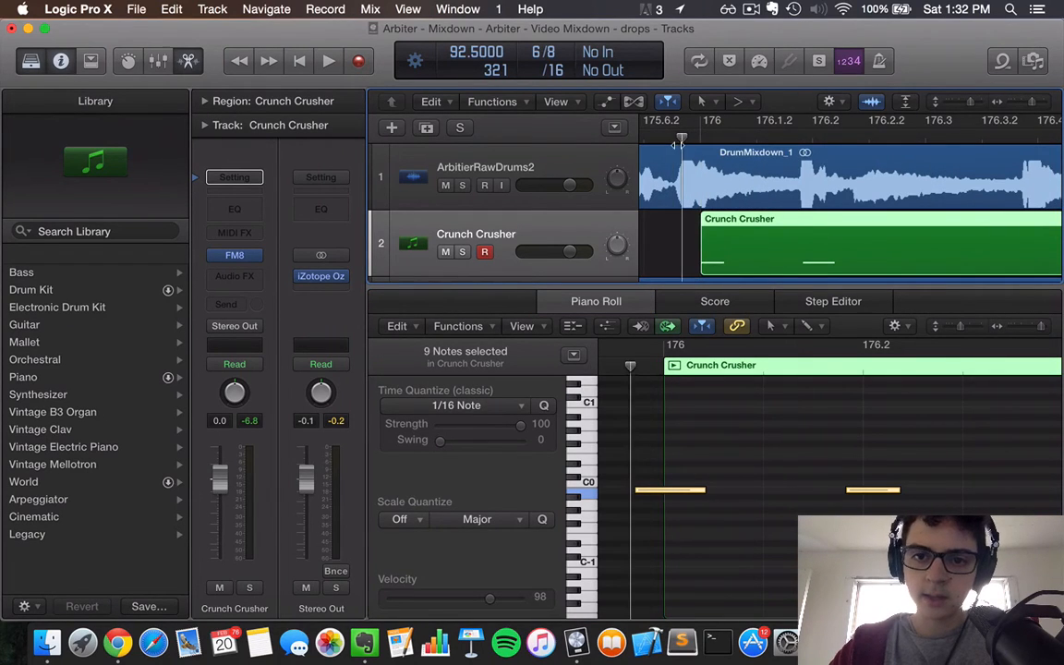
{"action": "left_click_drag", "start_coordinate": [679, 144], "coordinate": [672, 143]}
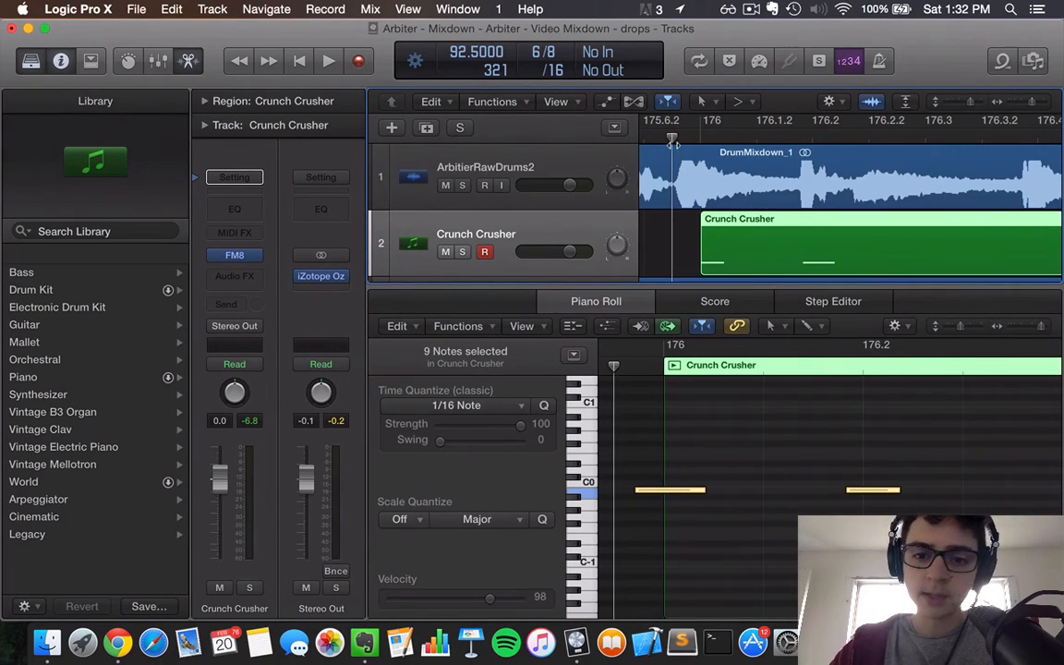
{"action": "left_click", "coordinate": [670, 493]}
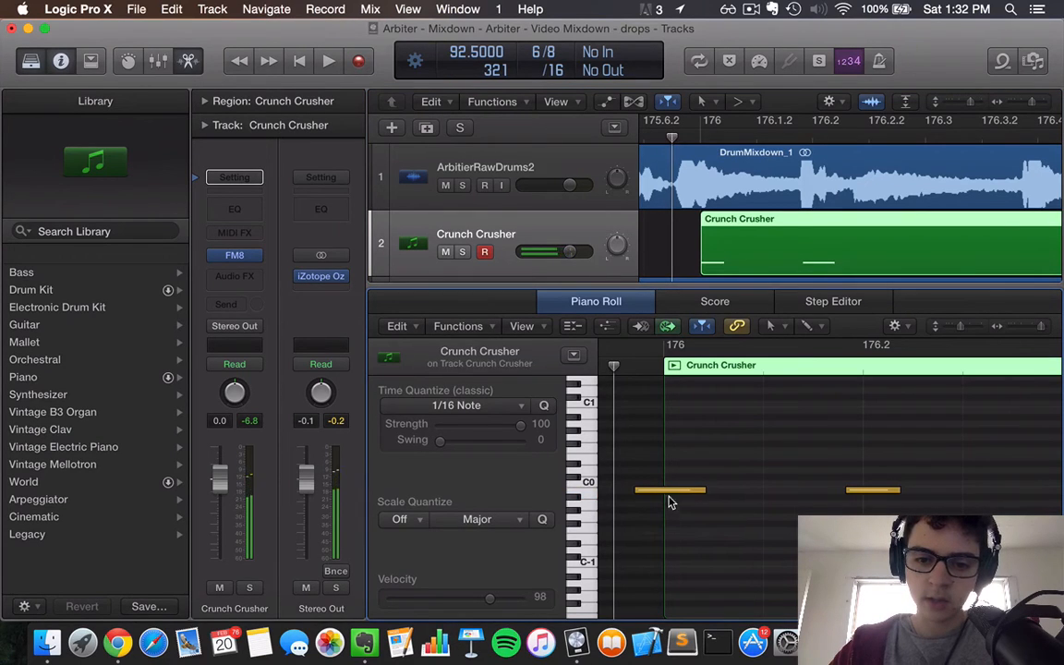
{"action": "left_click_drag", "start_coordinate": [667, 493], "coordinate": [646, 499]}
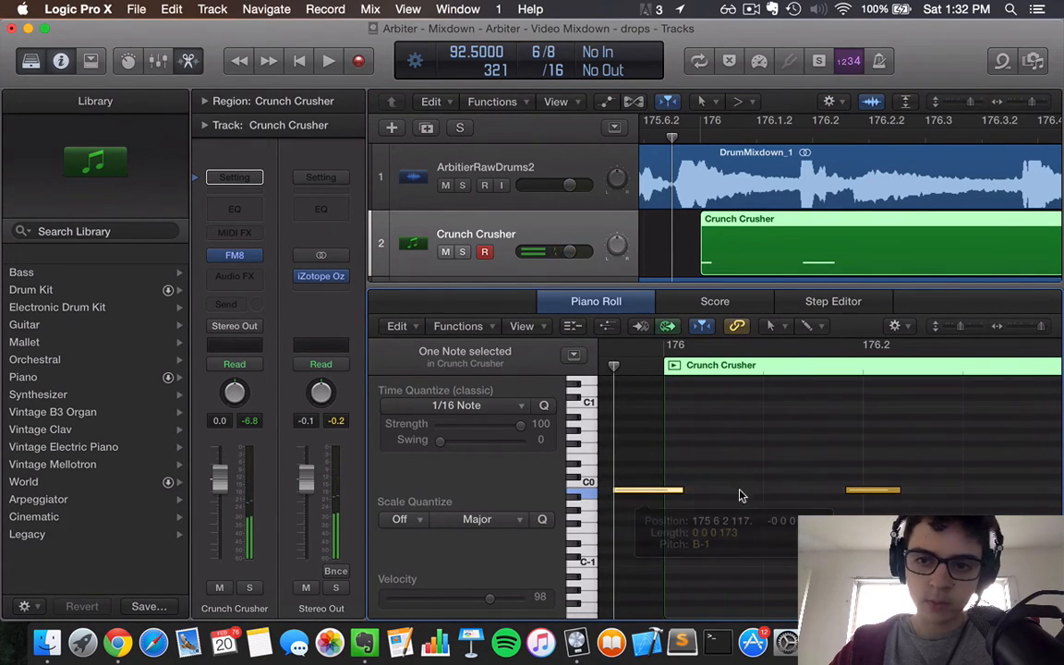
Check the recorded Crunch Crusher notes from 176.2 onward against the drum hits in the waveform
{"action": "left_click", "coordinate": [802, 138]}
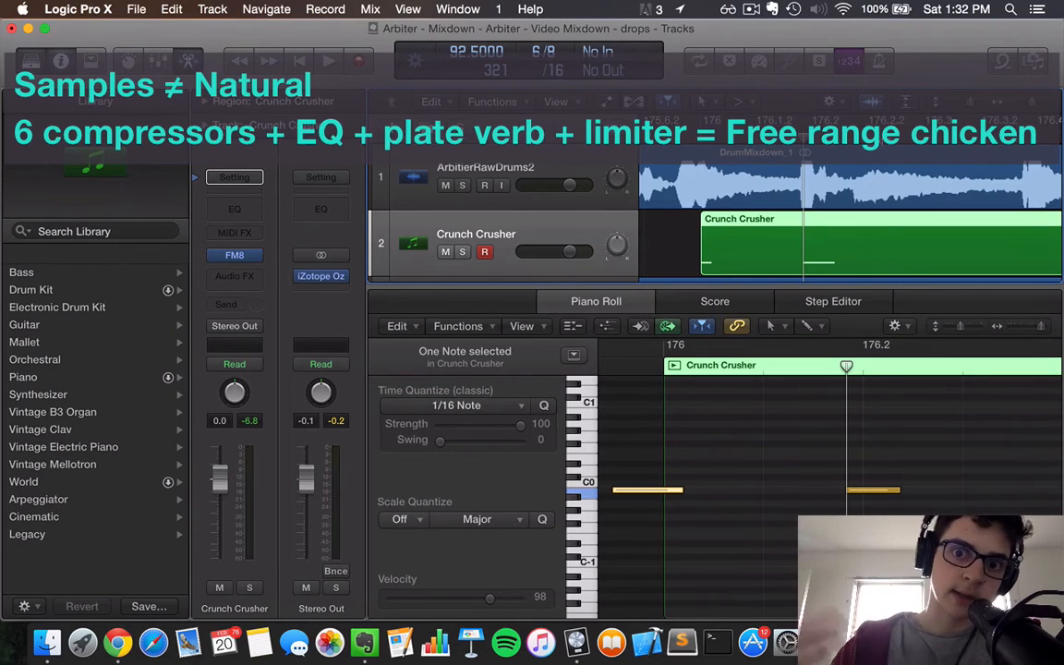
{"action": "scroll", "coordinate": [922, 227], "scroll_direction": "right", "scroll_amount": 8}
{"action": "scroll", "coordinate": [922, 227], "scroll_direction": "left", "scroll_amount": 2}
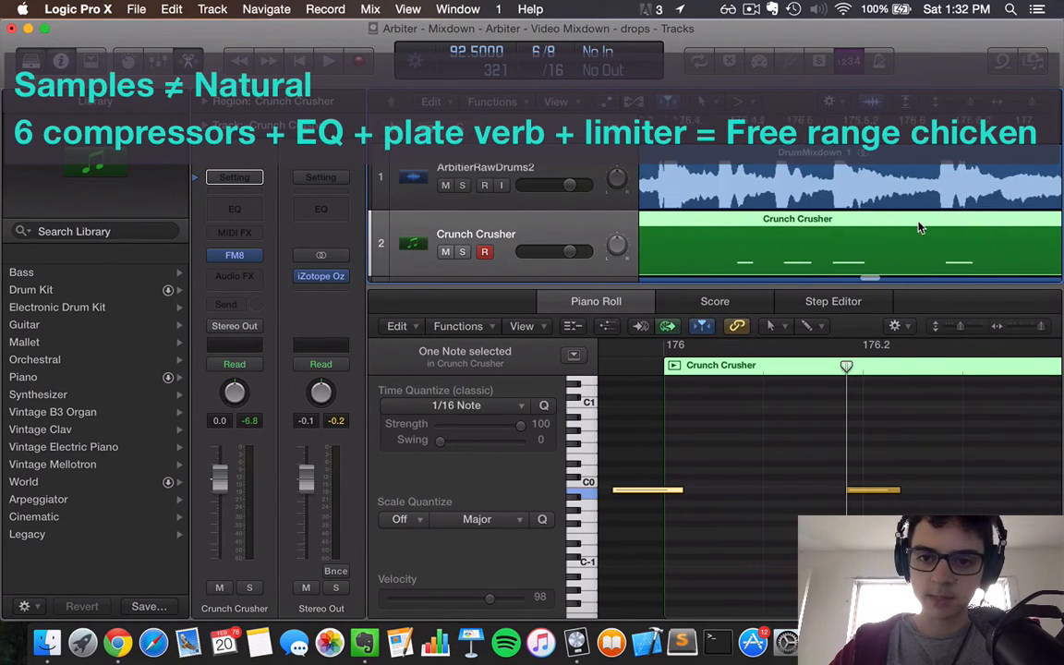
{"action": "left_click", "coordinate": [762, 139]}
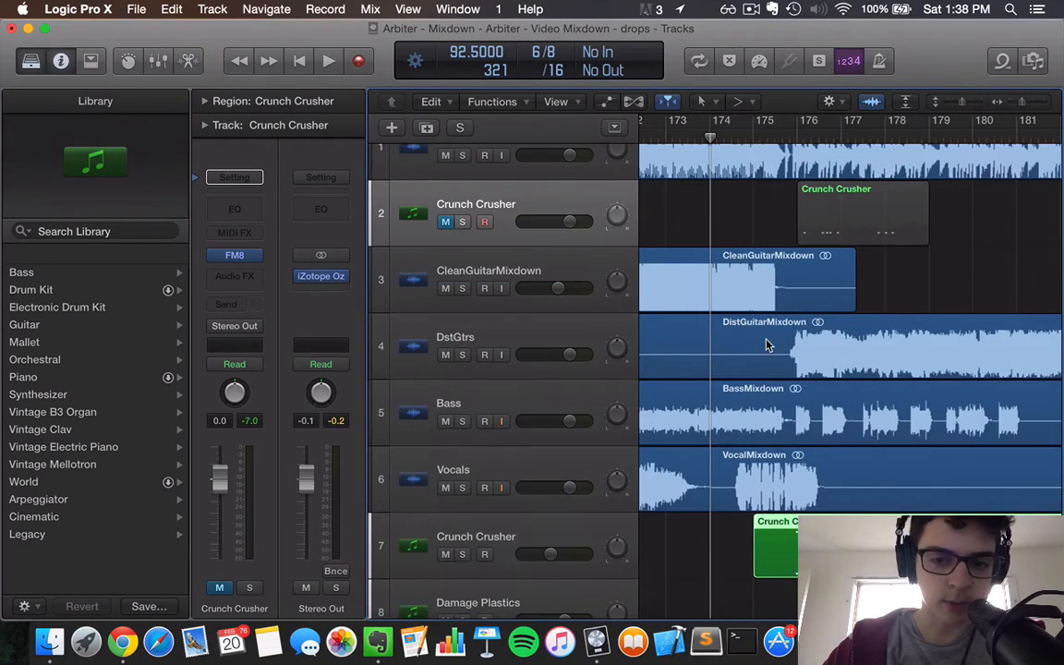
Solo the finished Crunch Crusher track, open its bar 175 region in the Piano Roll and place the playhead just before bar 176
{"action": "scroll", "coordinate": [766, 344], "scroll_direction": "down", "scroll_amount": 3}
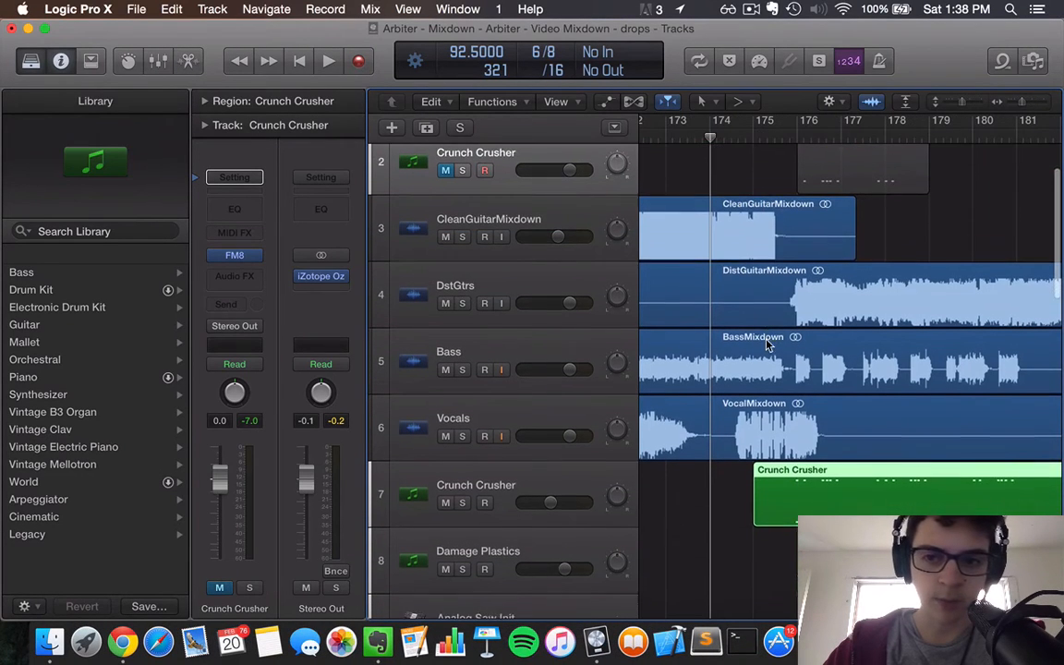
{"action": "scroll", "coordinate": [765, 344], "scroll_direction": "right", "scroll_amount": 2}
{"action": "left_click", "coordinate": [463, 494]}
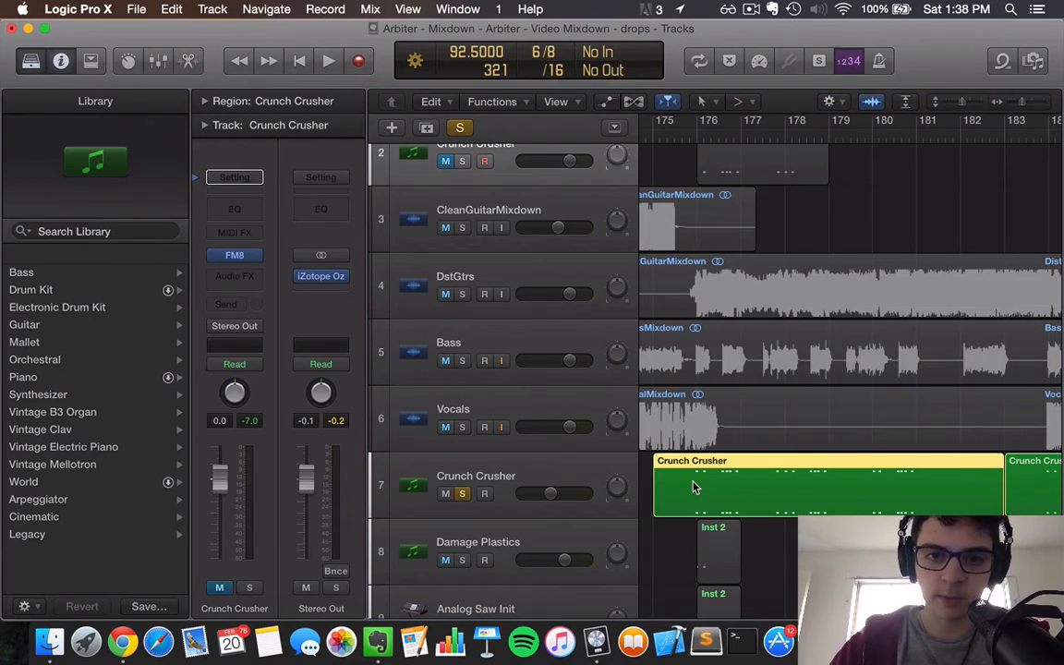
{"action": "double_click", "coordinate": [695, 488]}
{"action": "left_click", "coordinate": [324, 93]}
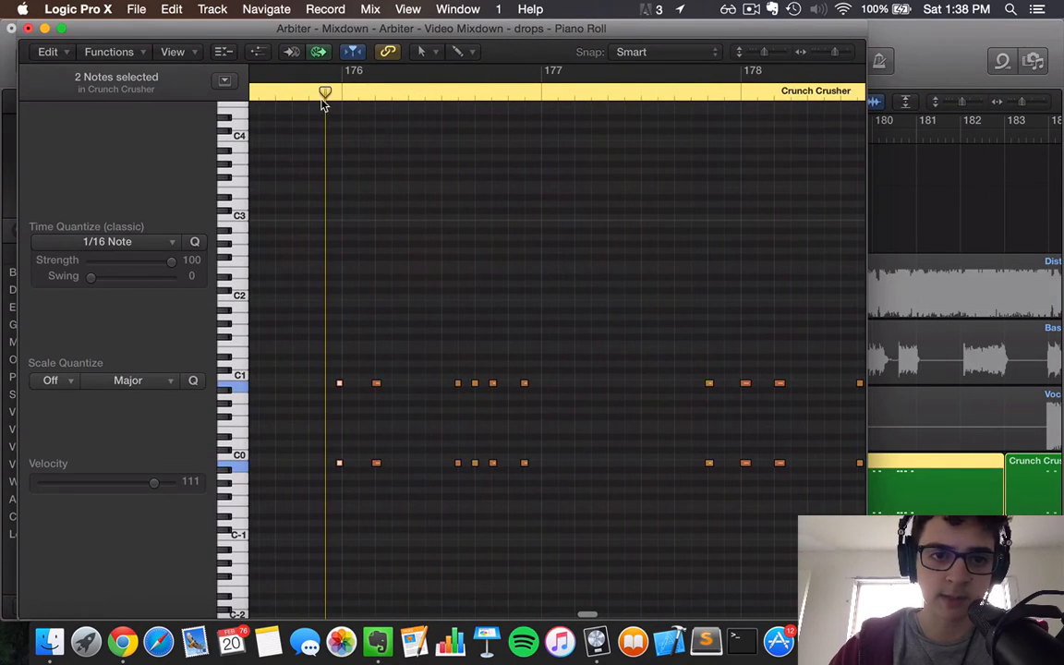
Select the first octave pair of notes near bar 176, play the part past bar 178 and close the Piano Roll
{"action": "left_click", "coordinate": [351, 349]}
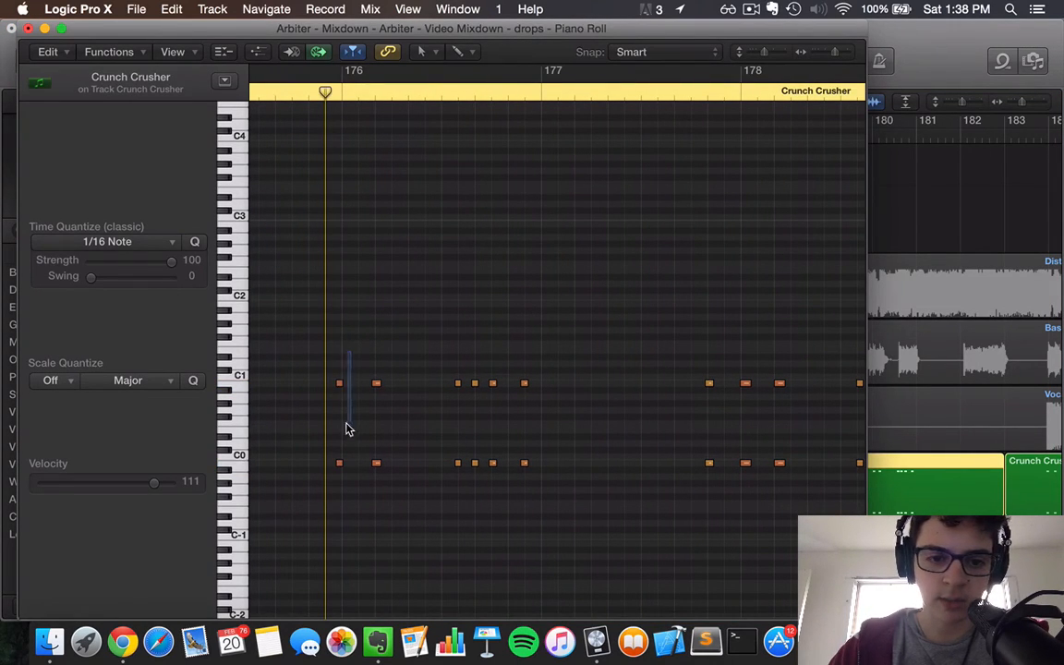
{"action": "left_click_drag", "start_coordinate": [348, 428], "coordinate": [336, 492]}
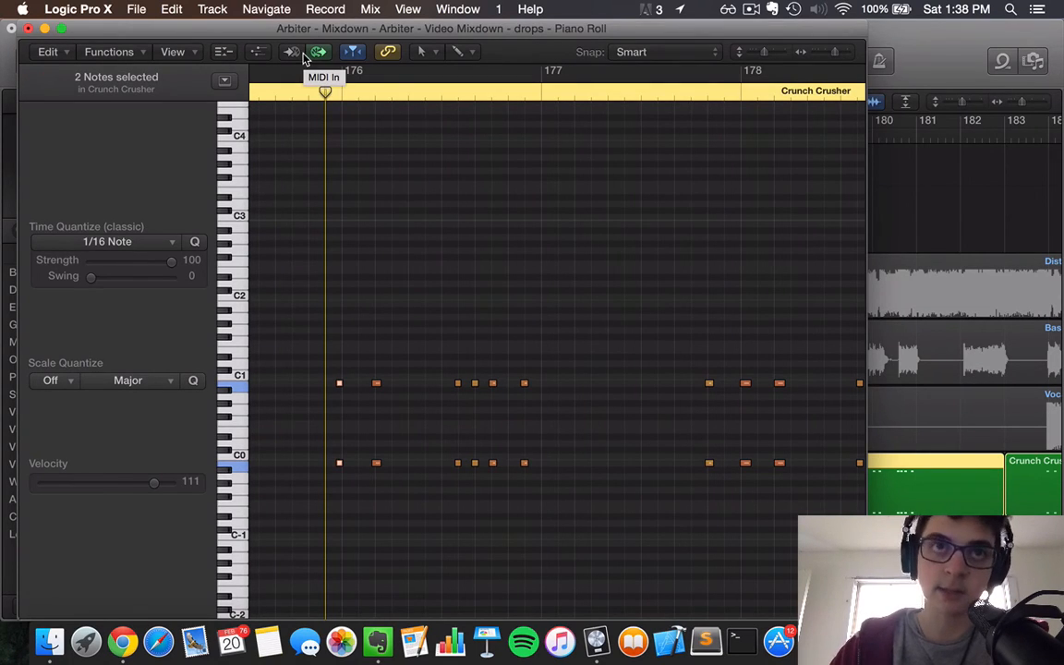
{"action": "key", "text": "space"}
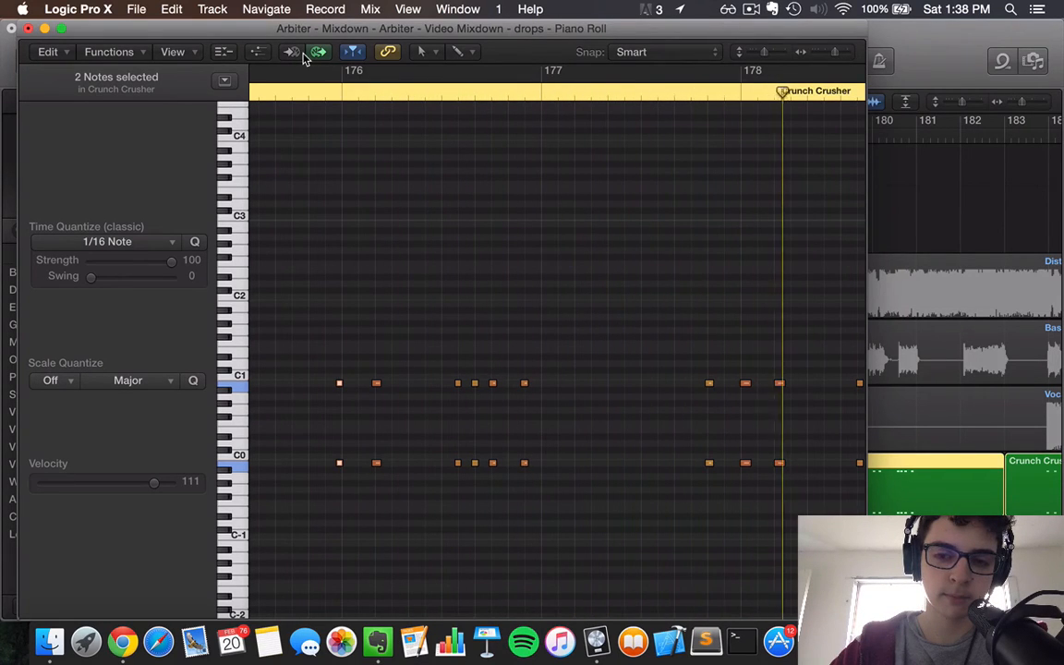
{"action": "key", "text": "space"}
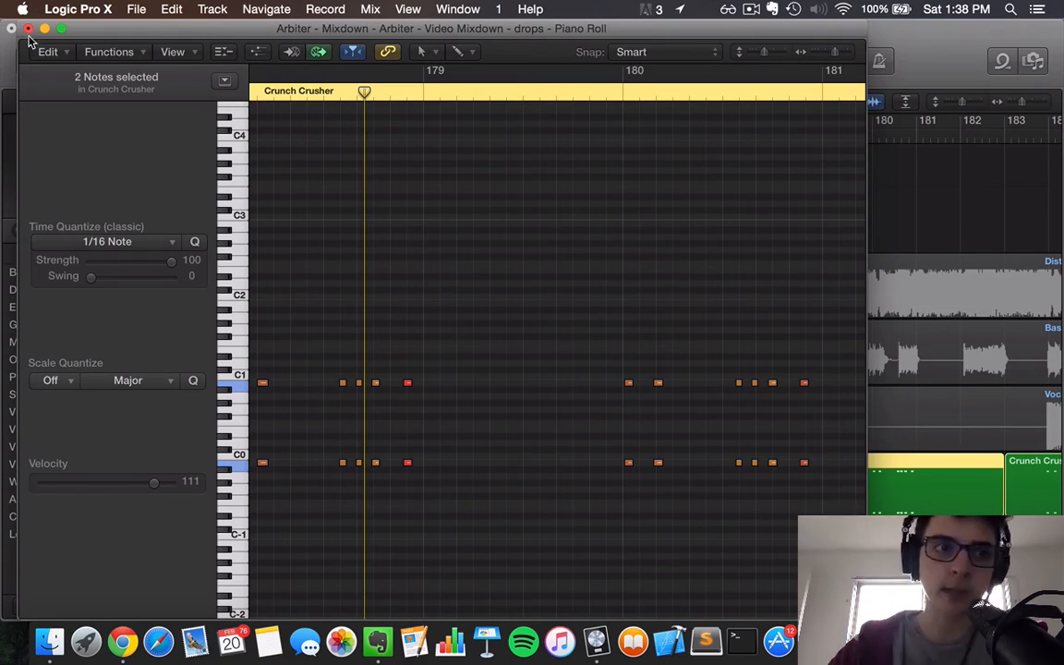
{"action": "left_click", "coordinate": [28, 32]}
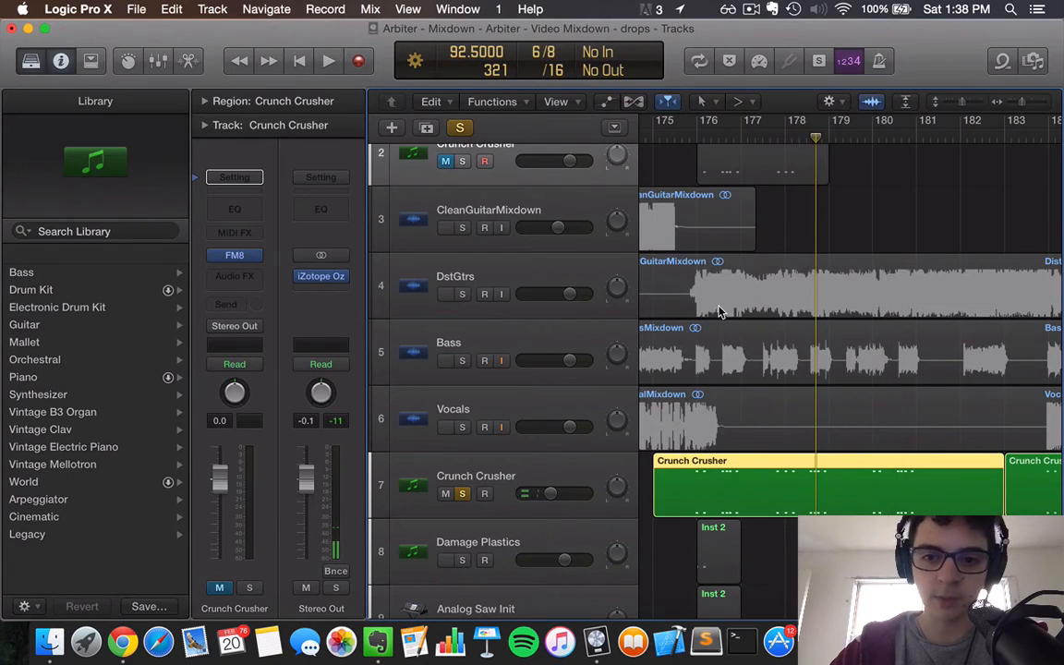
Solo DstGtrs alongside Crunch Crusher and play from before bar 176, briefly taking the synth out of solo to compare
{"action": "left_click", "coordinate": [463, 294]}
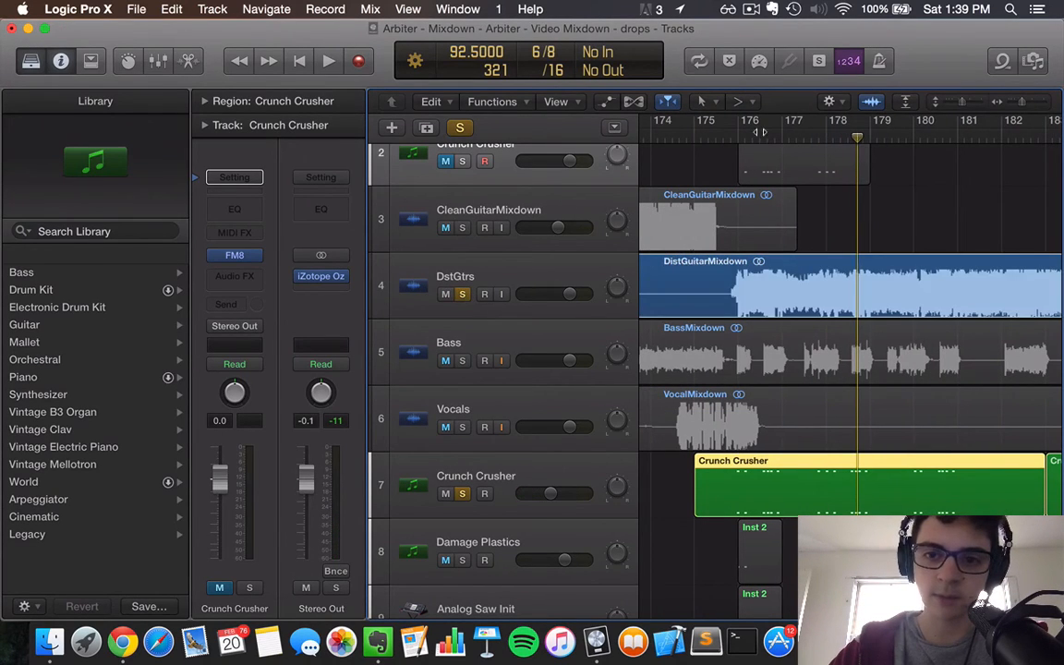
{"action": "left_click", "coordinate": [722, 136]}
{"action": "key", "text": "space"}
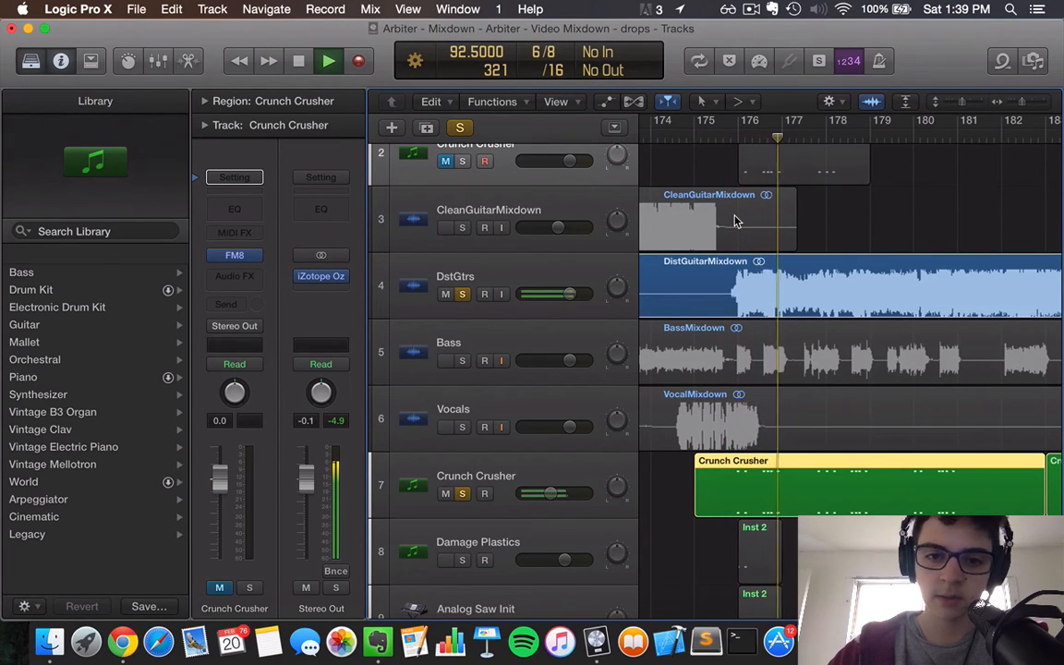
{"action": "left_click", "coordinate": [463, 494]}
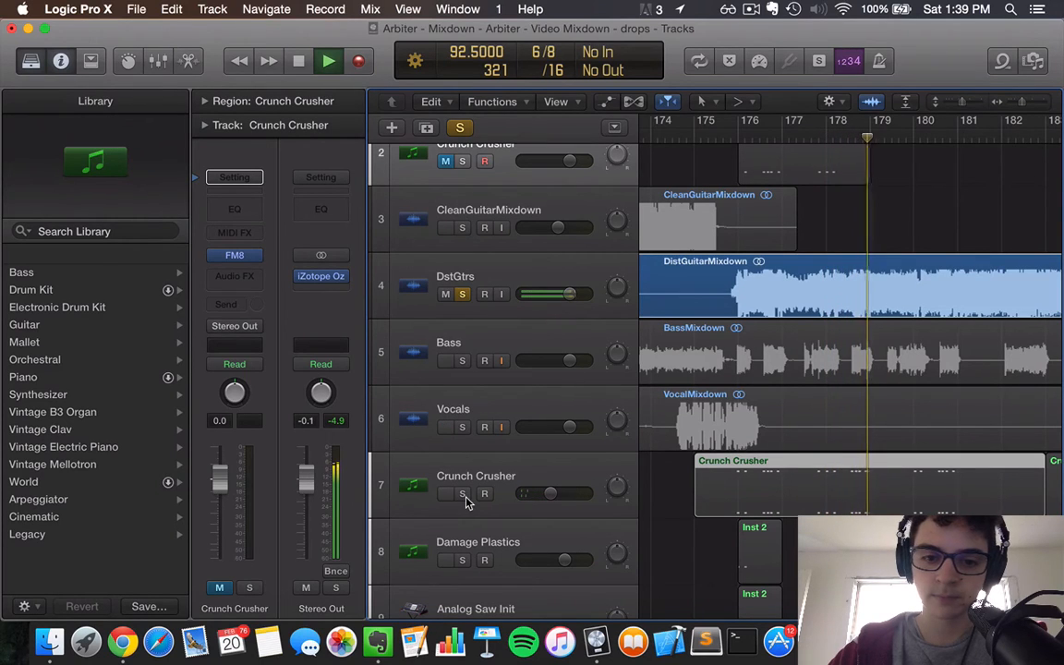
{"action": "left_click", "coordinate": [462, 494]}
{"action": "key", "text": "space"}
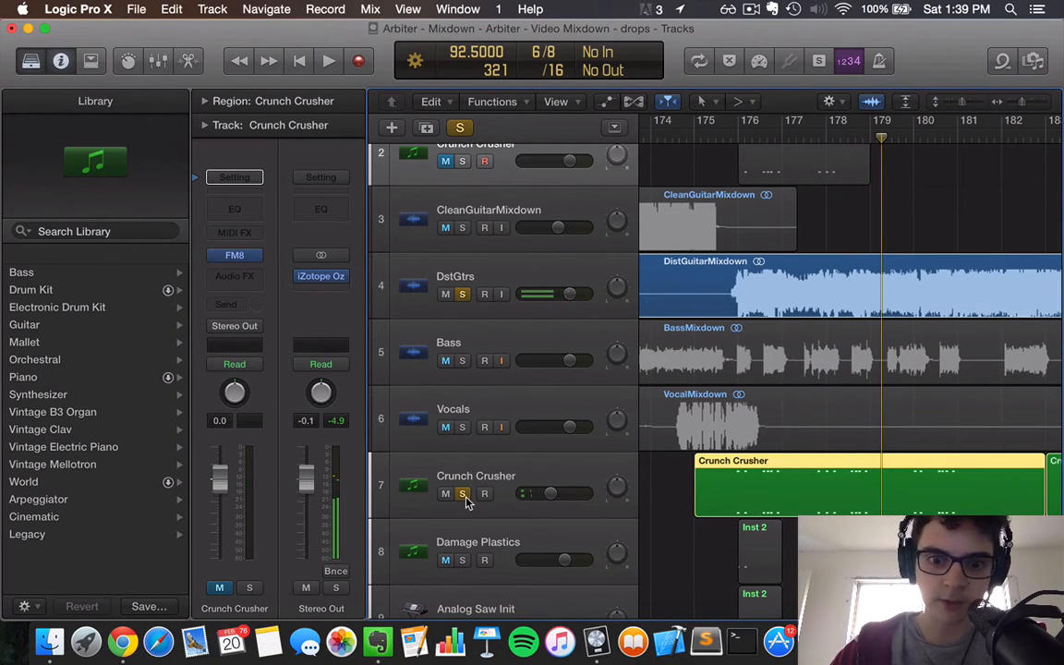
Play the guitars and Crunch Crusher together from bar 179, clear both solos and return the playhead to about bar 176
{"action": "key", "text": "space"}
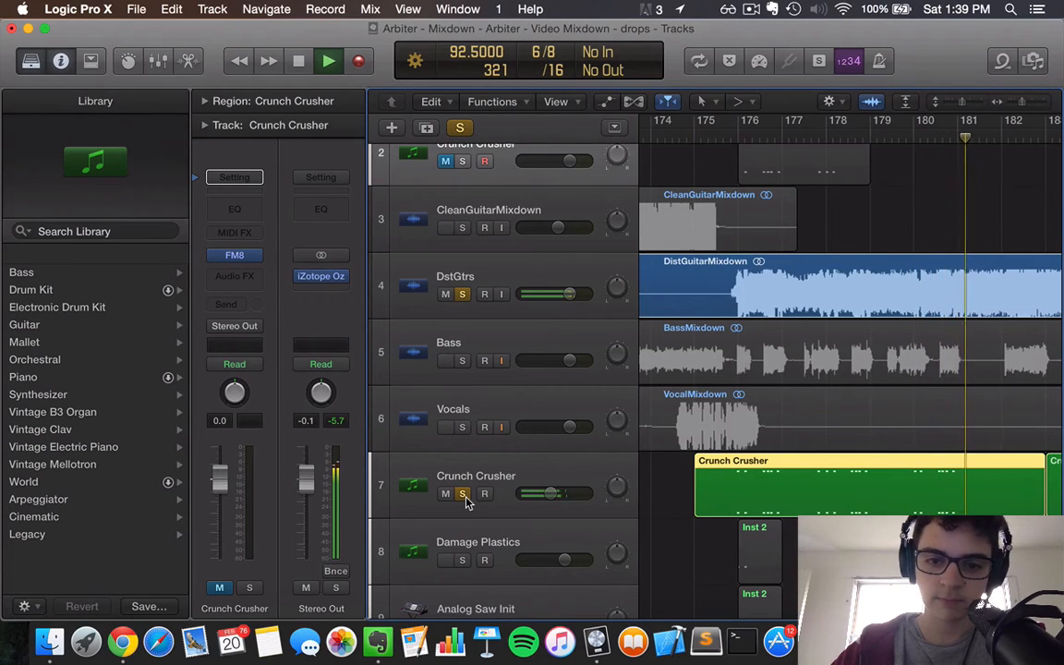
{"action": "key", "text": "space"}
{"action": "left_click", "coordinate": [462, 294]}
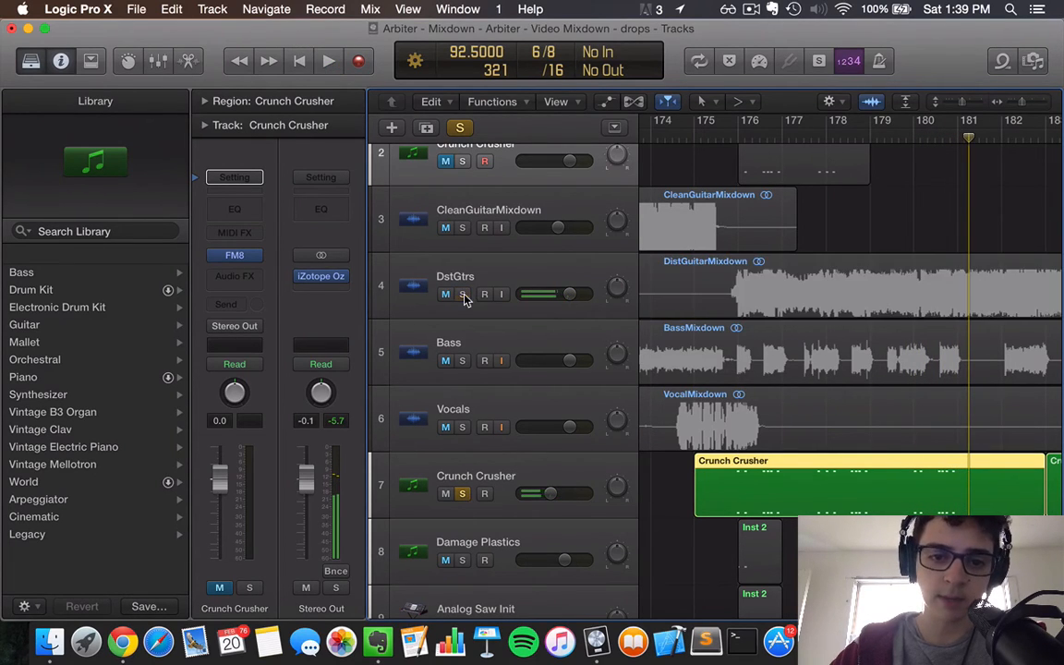
{"action": "left_click", "coordinate": [465, 495]}
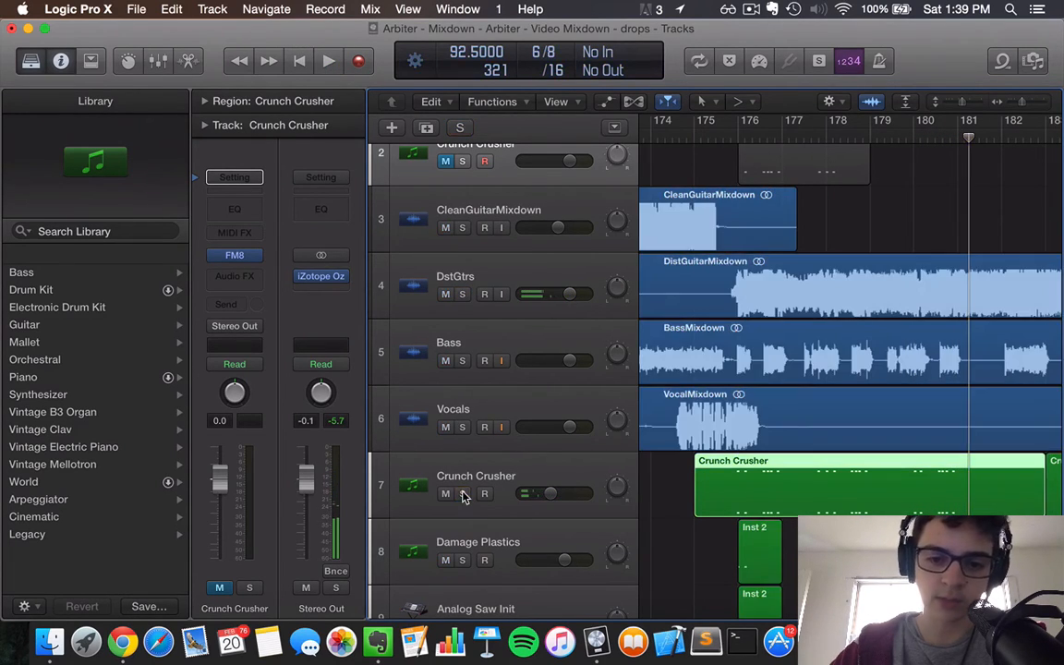
{"action": "left_click", "coordinate": [736, 135]}
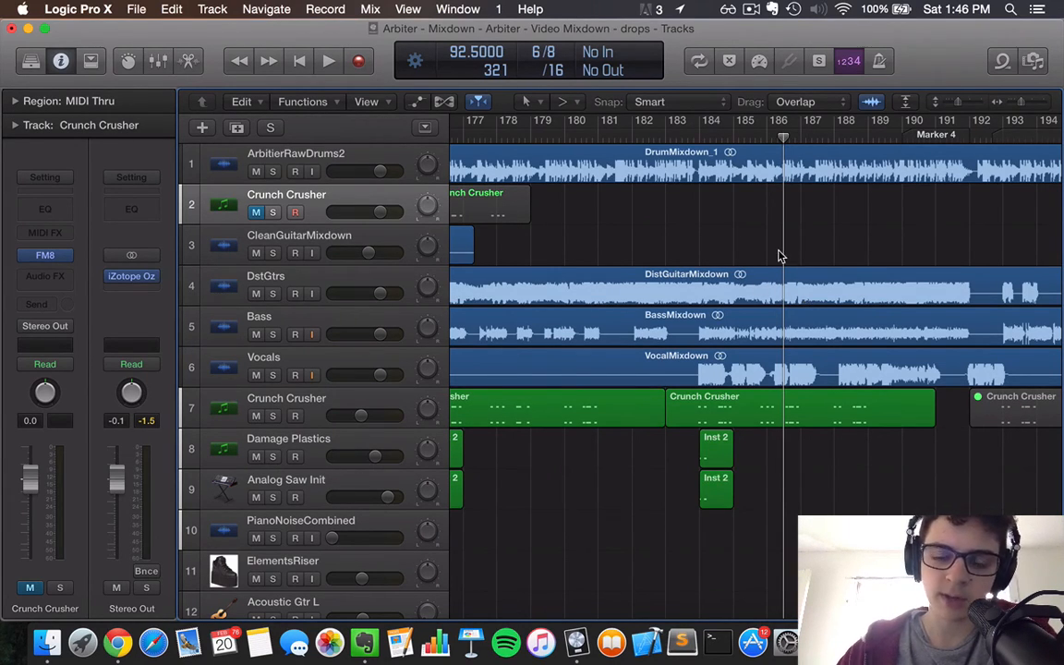
Solo the Arbiter Drop - WithOutFx track and play the drop from bar 175 to past bar 180
{"action": "scroll", "coordinate": [779, 256], "scroll_direction": "left", "scroll_amount": 3}
{"action": "scroll", "coordinate": [779, 256], "scroll_direction": "down", "scroll_amount": 2}
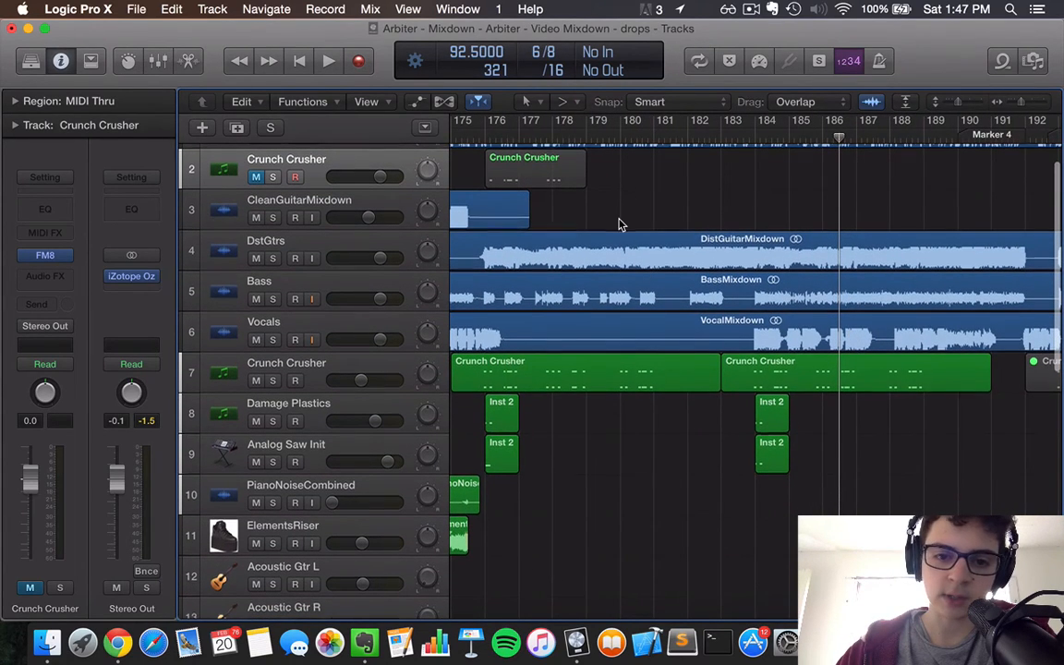
{"action": "scroll", "coordinate": [621, 224], "scroll_direction": "down", "scroll_amount": 2}
{"action": "scroll", "coordinate": [622, 225], "scroll_direction": "down", "scroll_amount": 12}
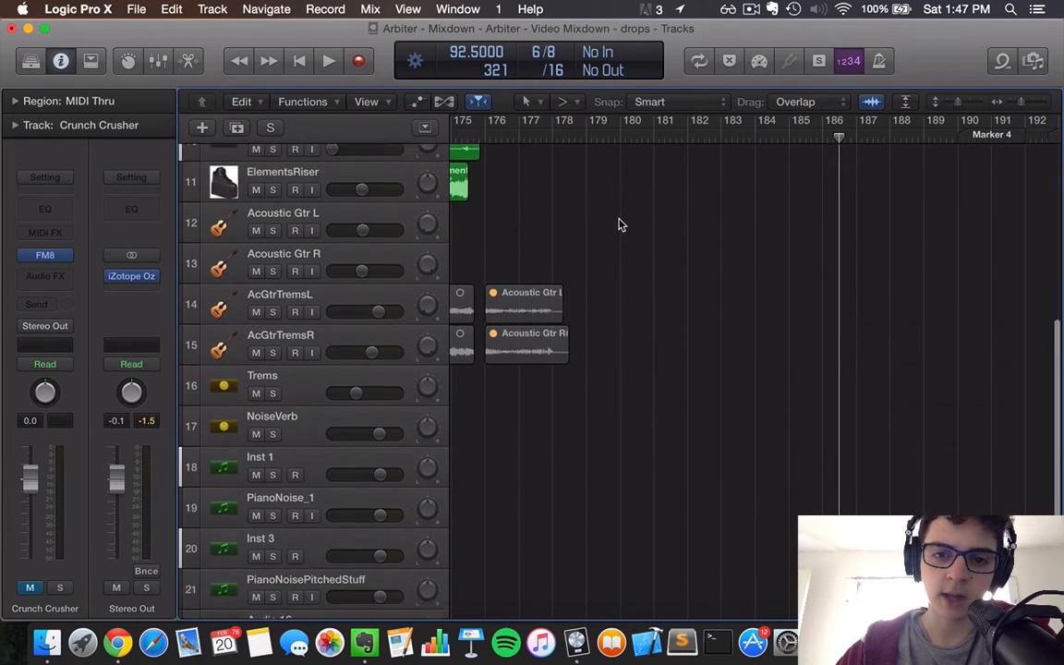
{"action": "scroll", "coordinate": [715, 233], "scroll_direction": "left", "scroll_amount": 5}
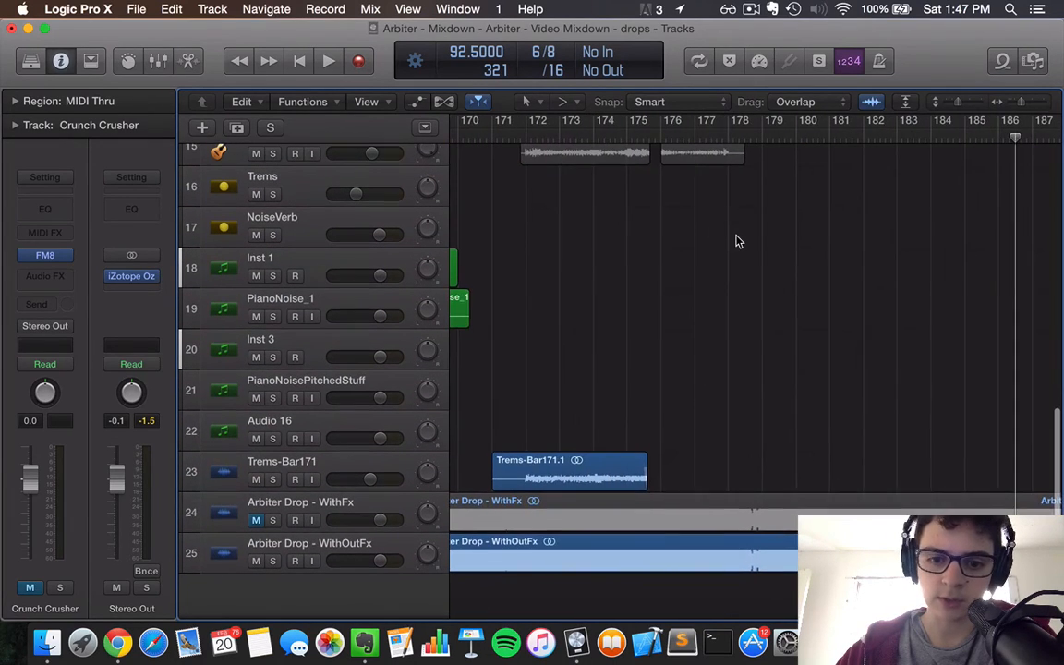
{"action": "left_click", "coordinate": [593, 140]}
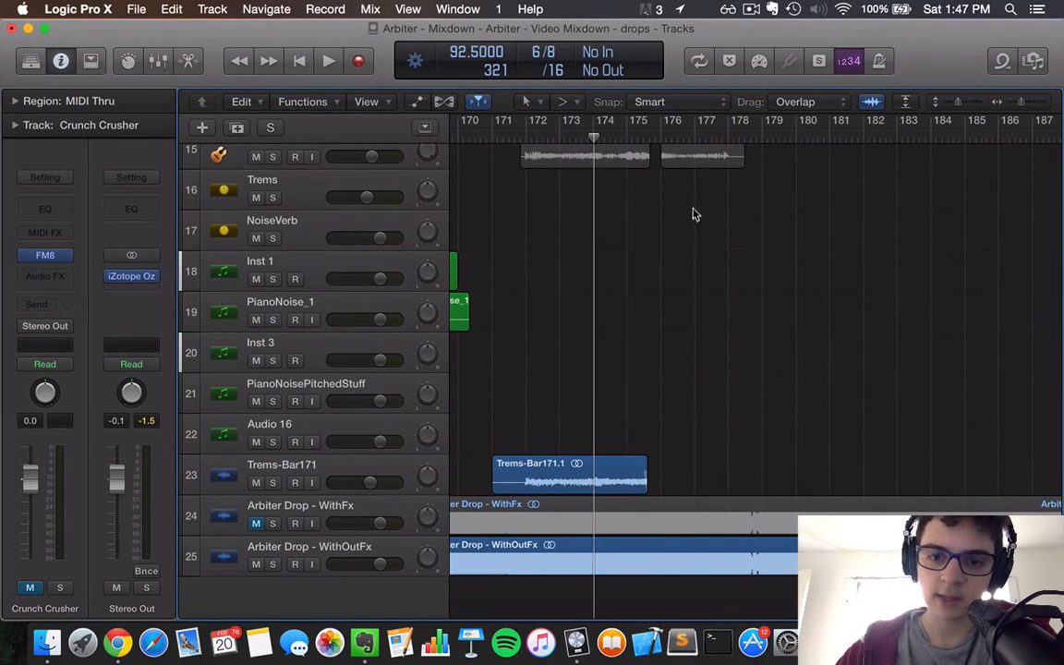
{"action": "left_click", "coordinate": [628, 137]}
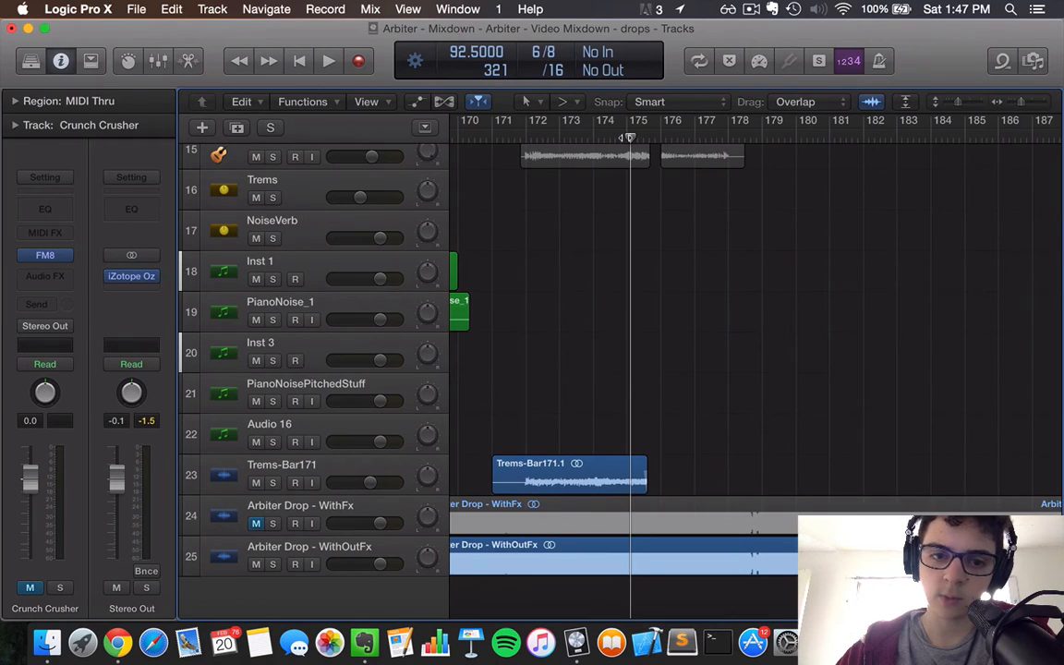
{"action": "left_click", "coordinate": [273, 563]}
{"action": "key", "text": "space"}
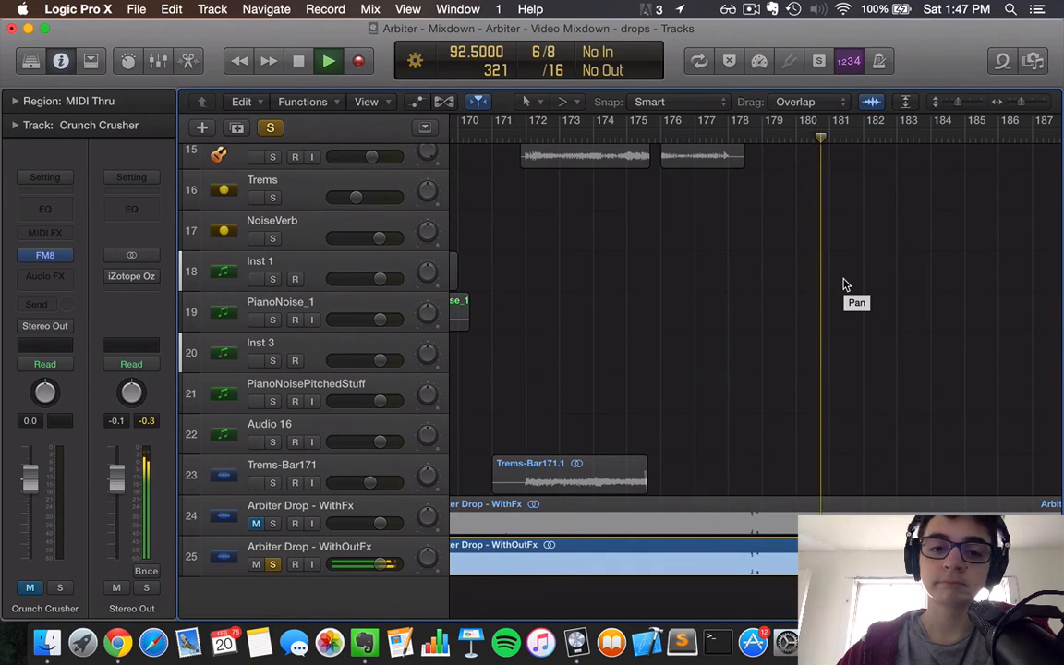
{"action": "key", "text": "space"}
Solo the Arbiter Drop - WithFx track instead of the WithOutFx one and set the playhead midway through bar 175
{"action": "left_click", "coordinate": [273, 564]}
{"action": "left_click", "coordinate": [273, 525]}
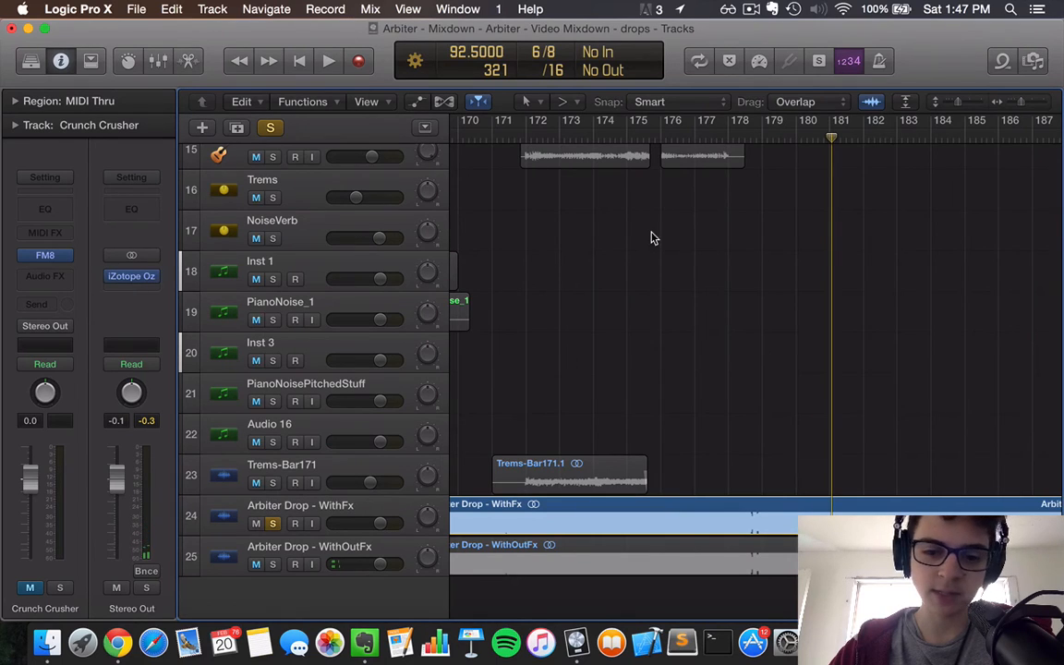
{"action": "left_click", "coordinate": [642, 138]}
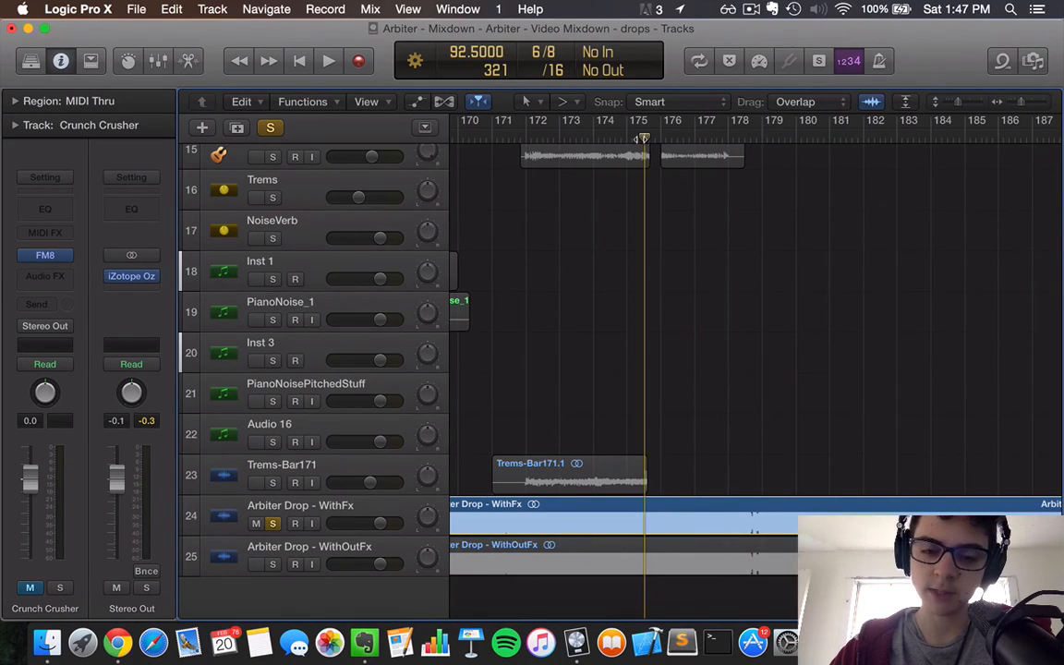